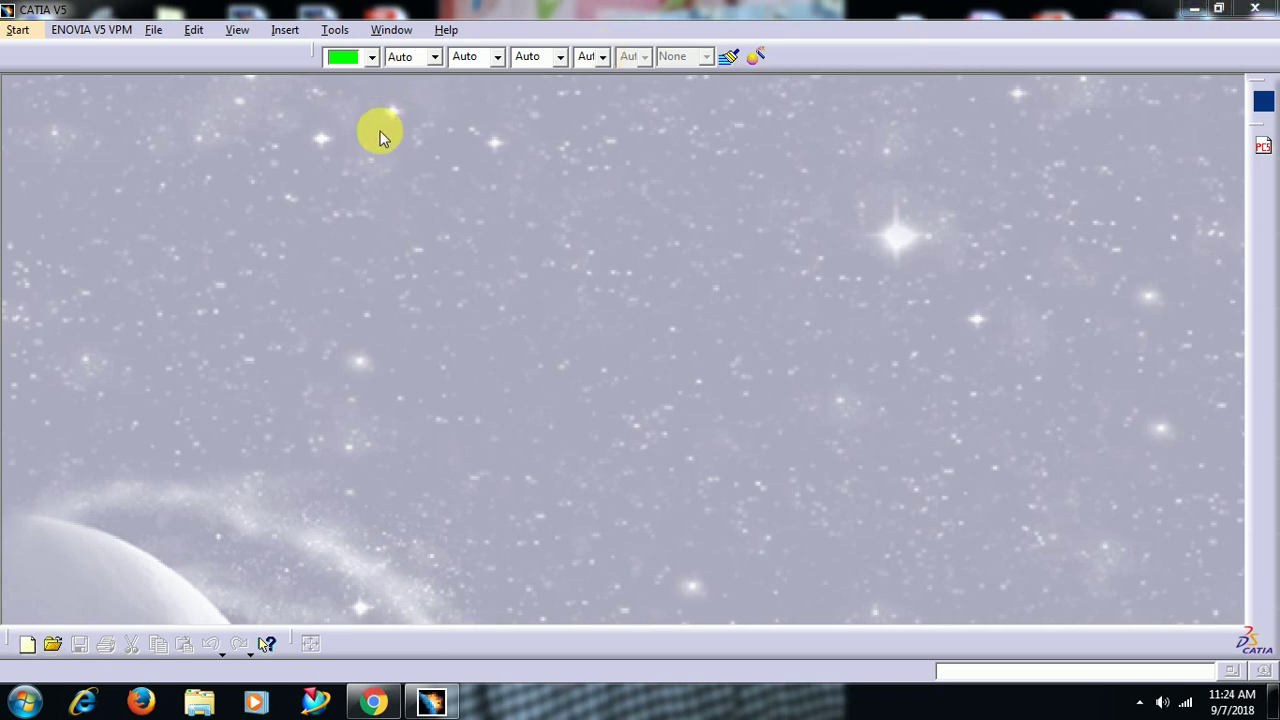
- Create a new drawing with the ISO standard and an A2 ISO sheet in landscape orientation
click(155, 32)
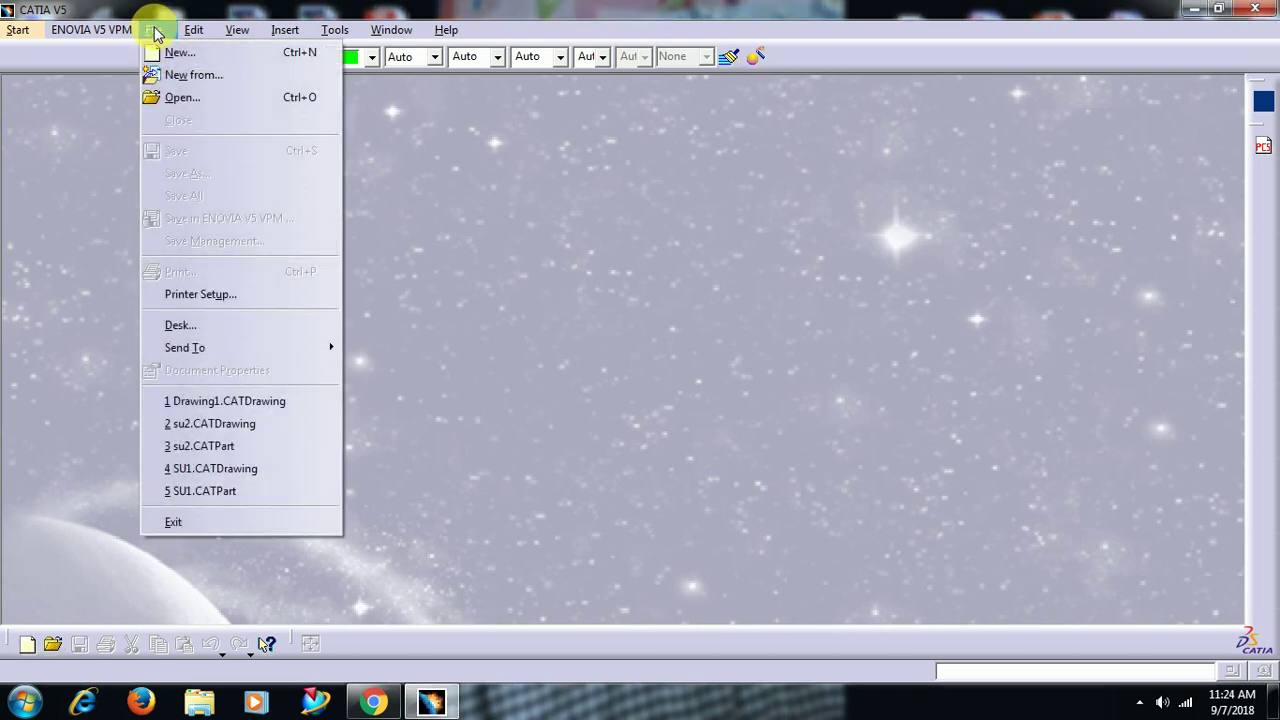
click(170, 60)
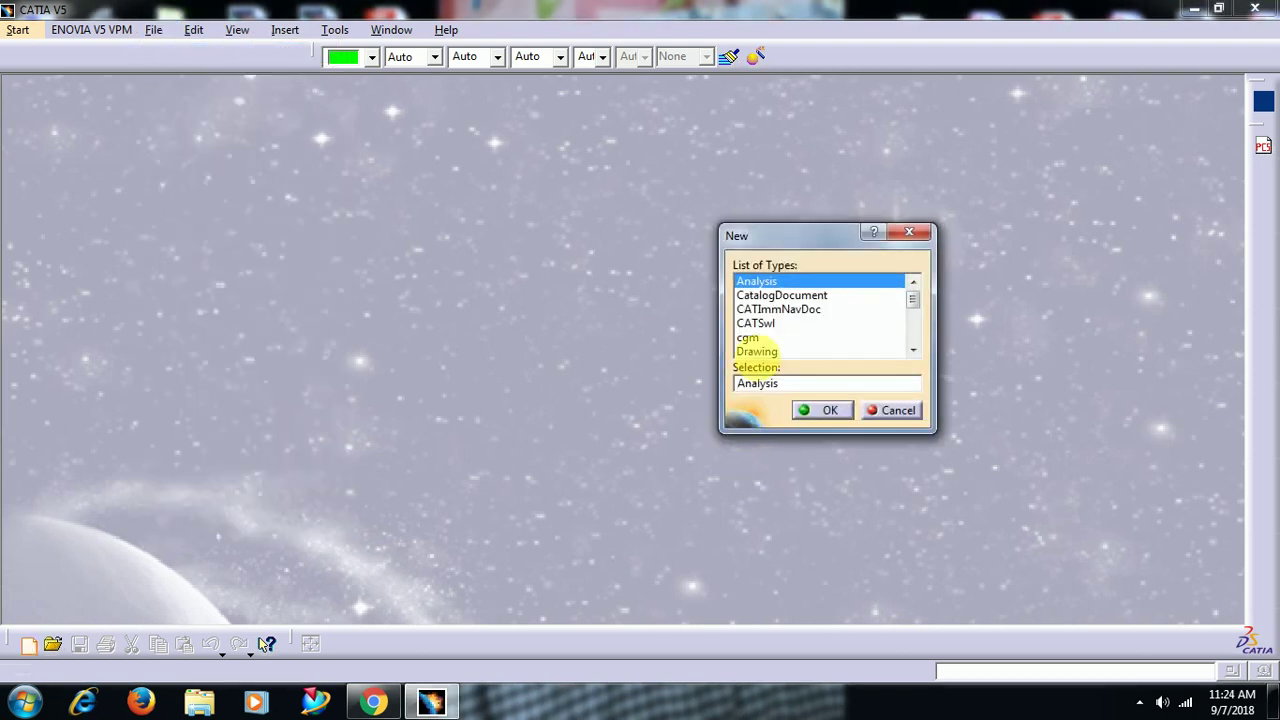
click(757, 351)
click(831, 418)
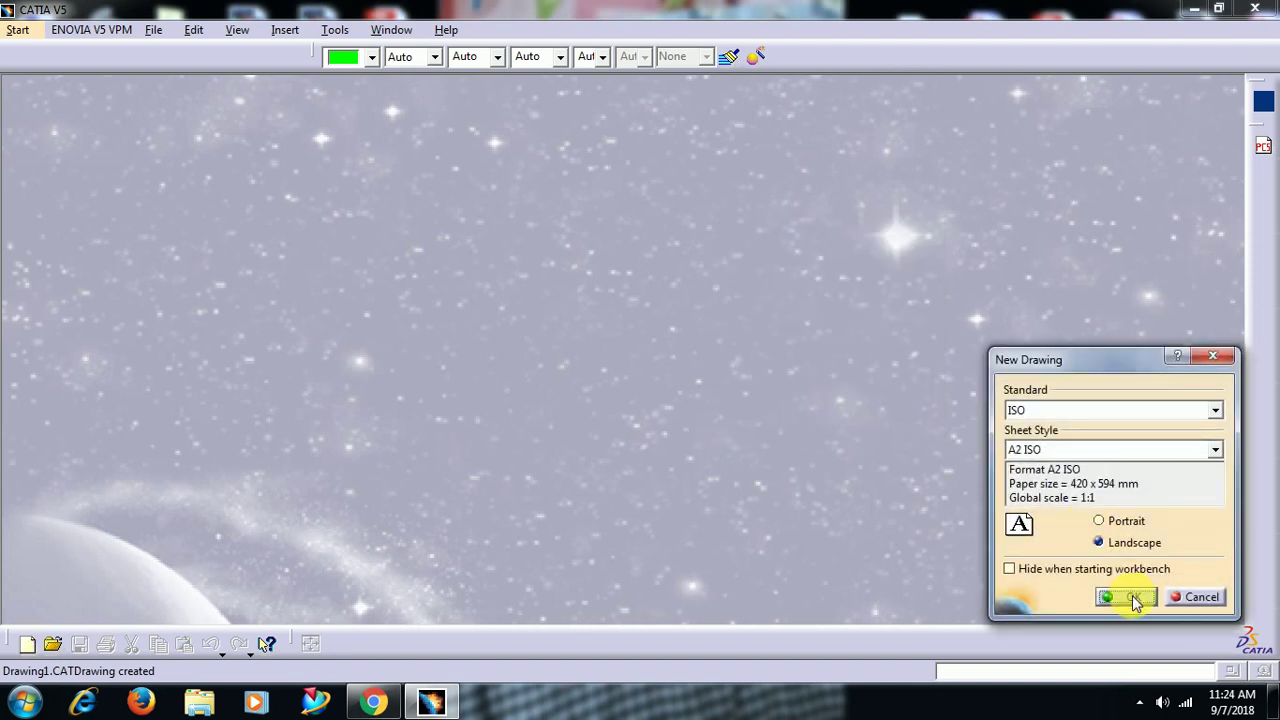
click(1199, 451)
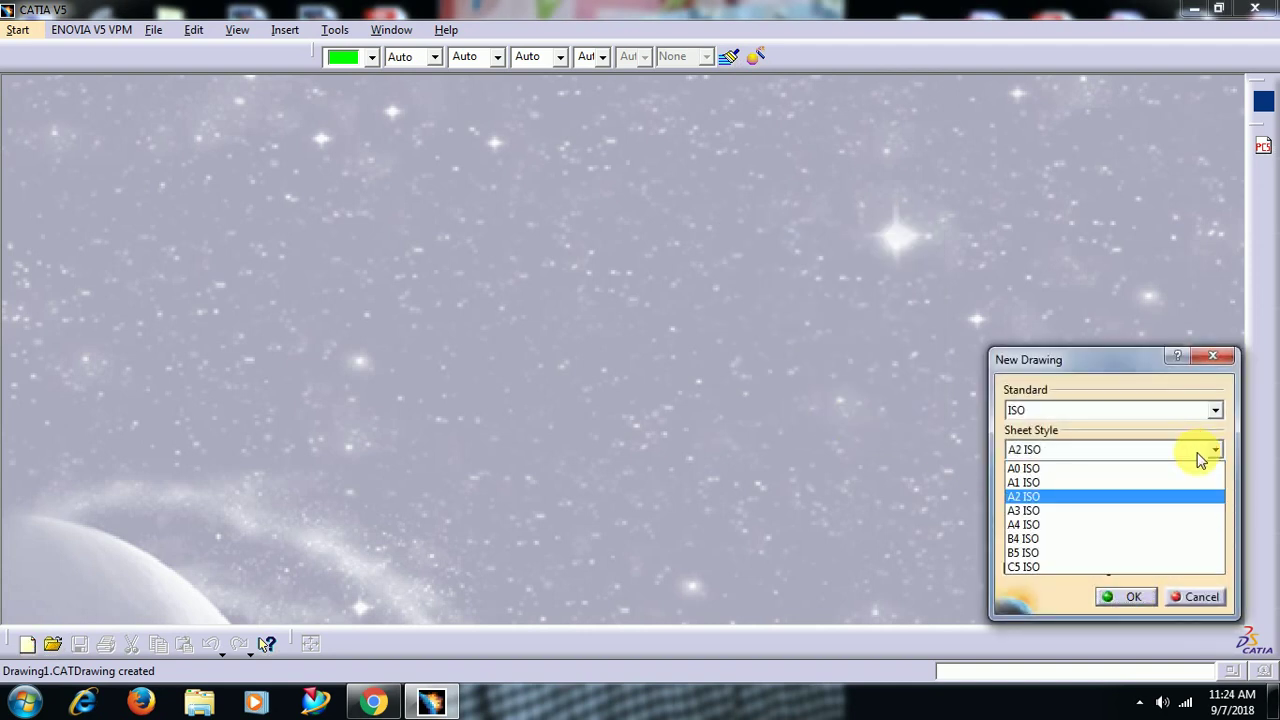
click(1192, 496)
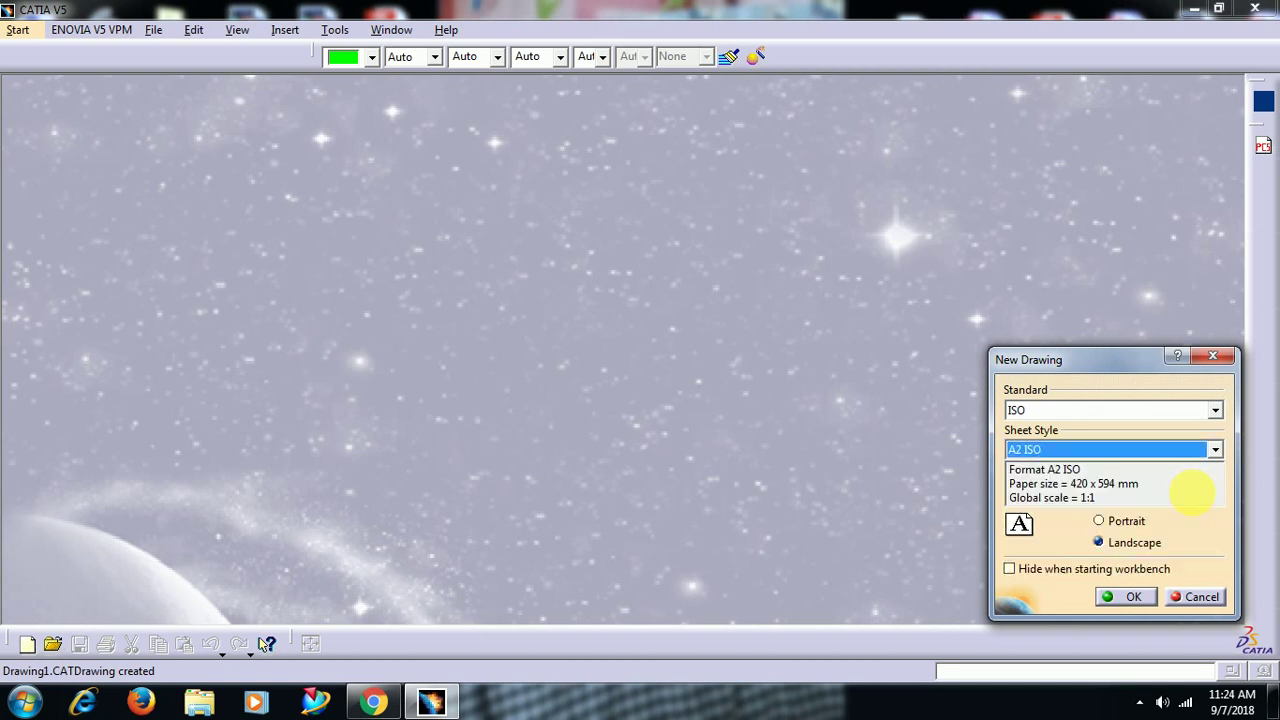
click(1127, 598)
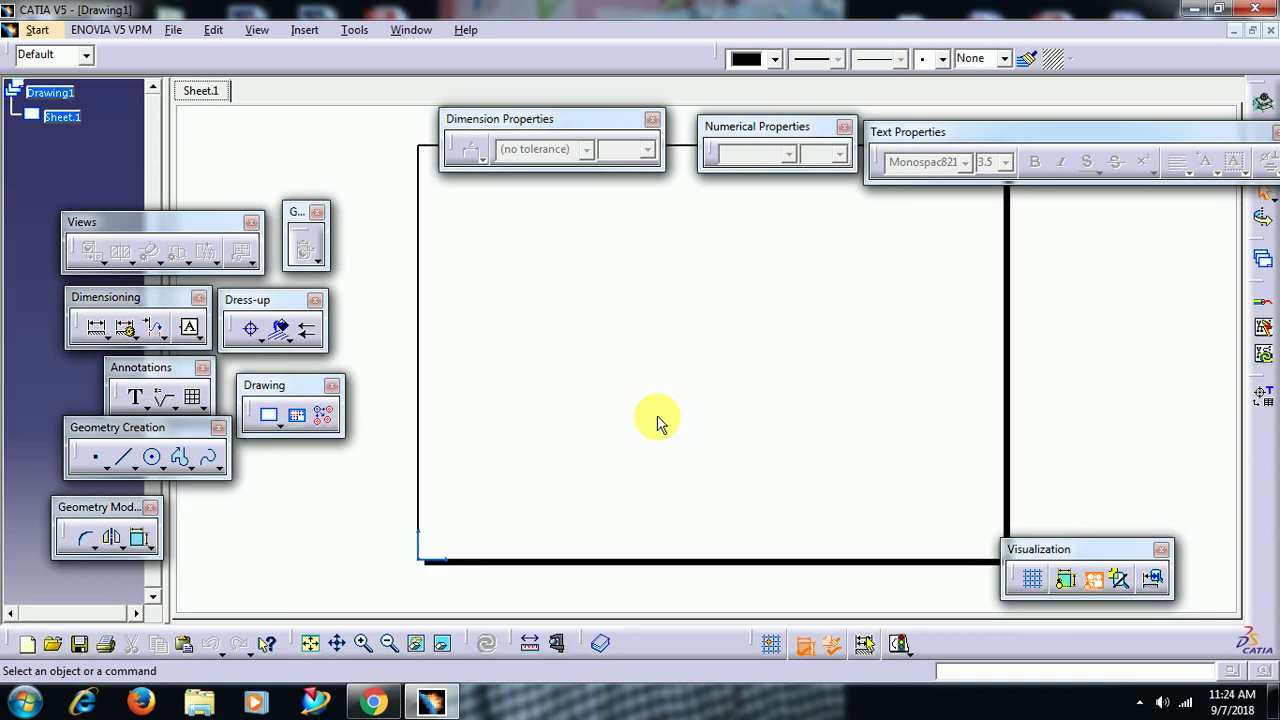
- Switch the drawing to the sheet background for editing the frame and title block
mouse_move(657, 423)
middle_down()
mouse_move(628, 399)
mouse_move(609, 411)
mouse_move(640, 409)
mouse_move(646, 386)
mouse_move(597, 411)
middle_up()
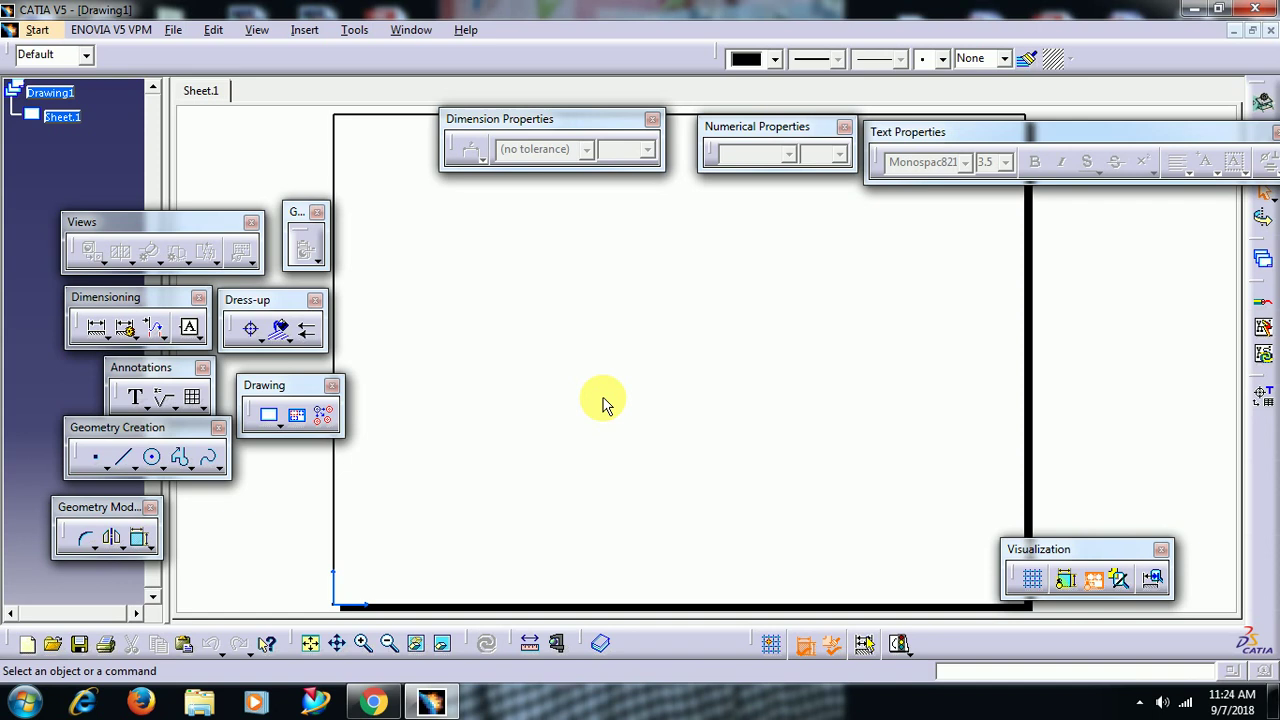
click(220, 30)
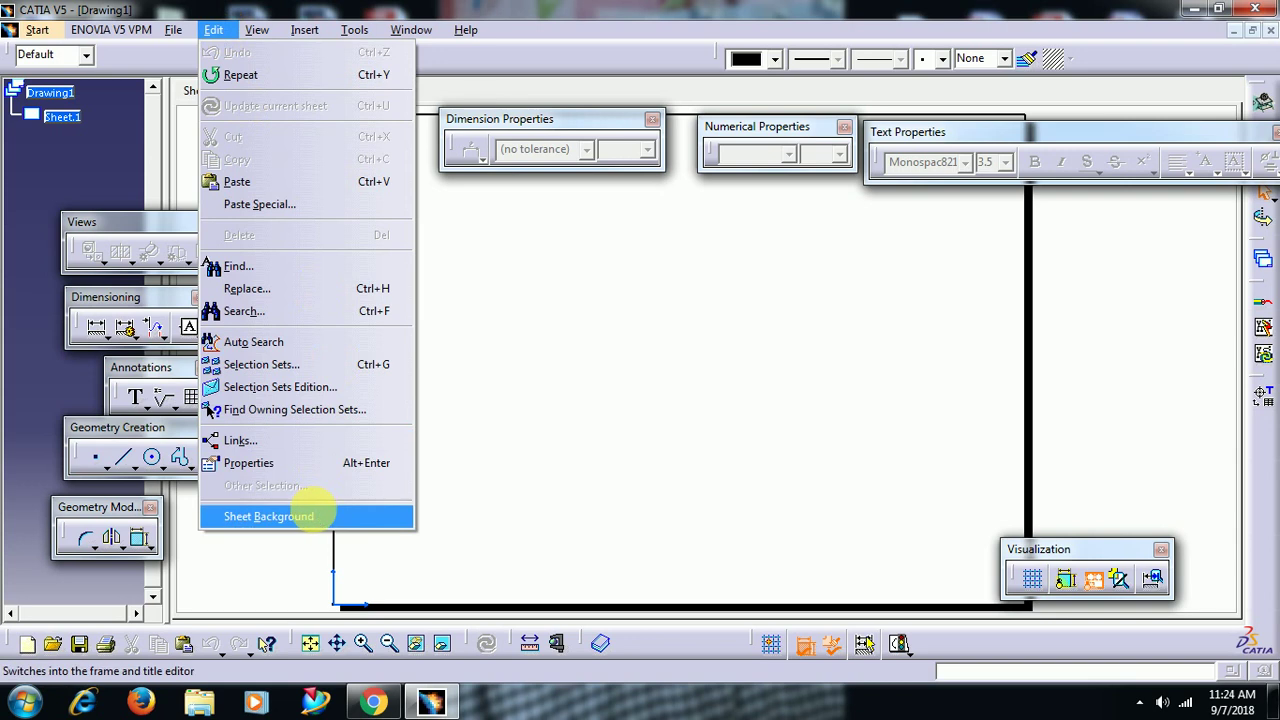
click(269, 516)
- Examine the Drawing Titleblock Sample 2 and Sample 1 styles in the frame and title block manager, and close it
click(305, 30)
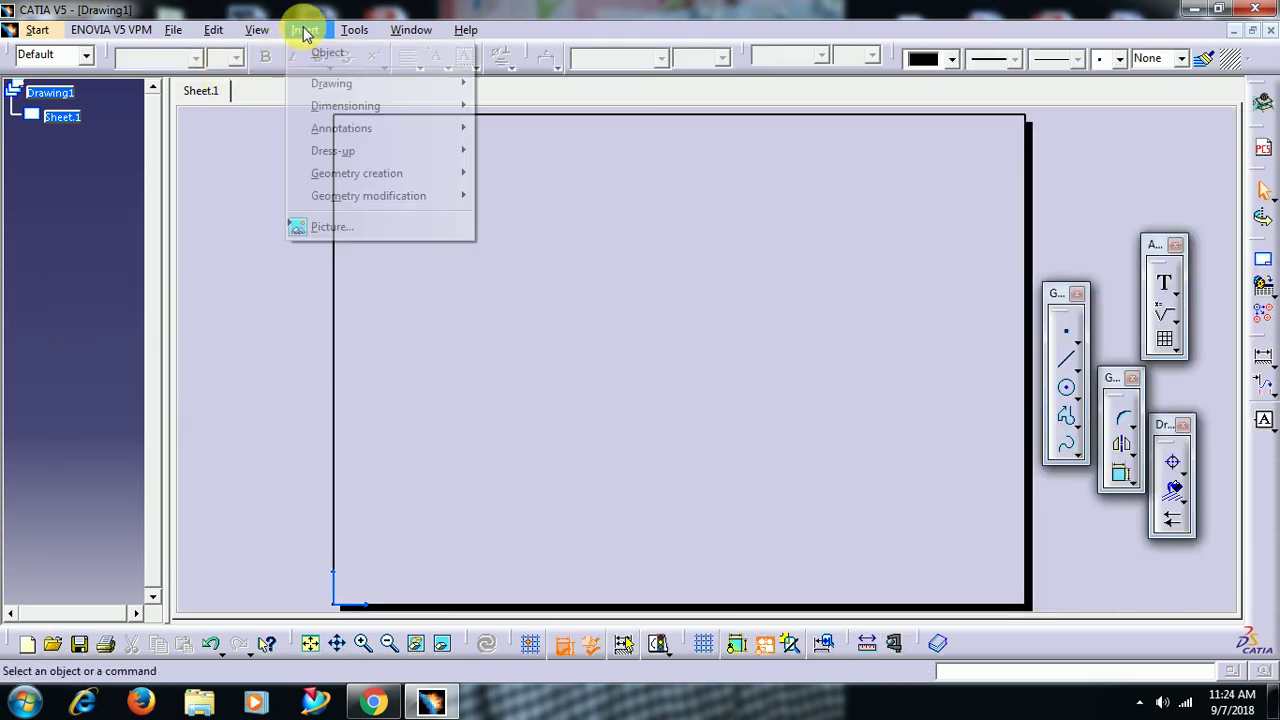
mouse_move(330, 83)
click(545, 84)
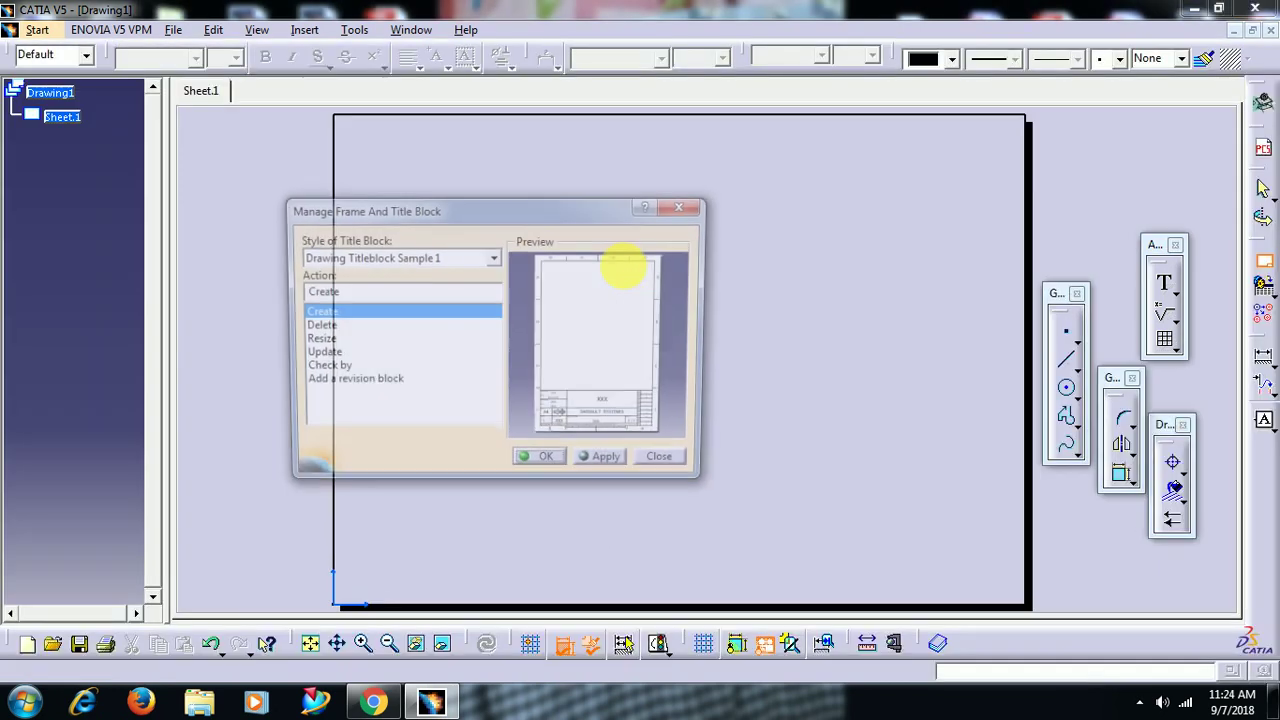
click(408, 260)
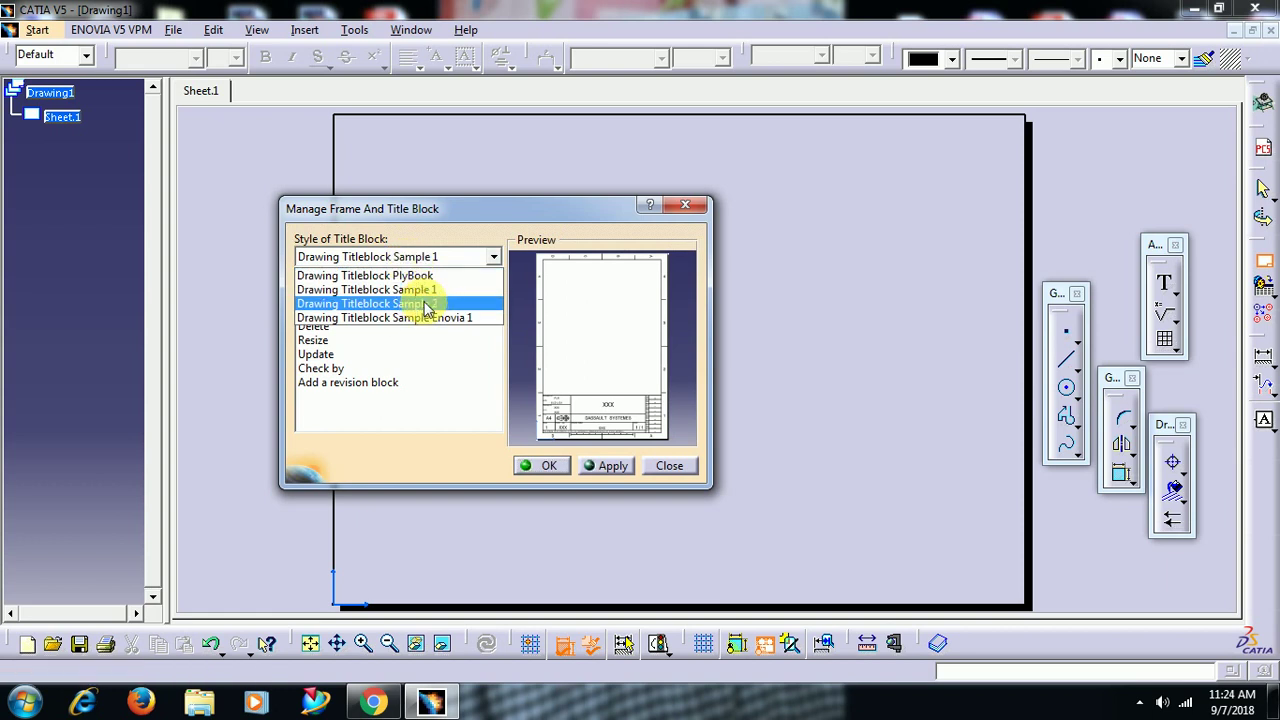
click(424, 303)
click(428, 257)
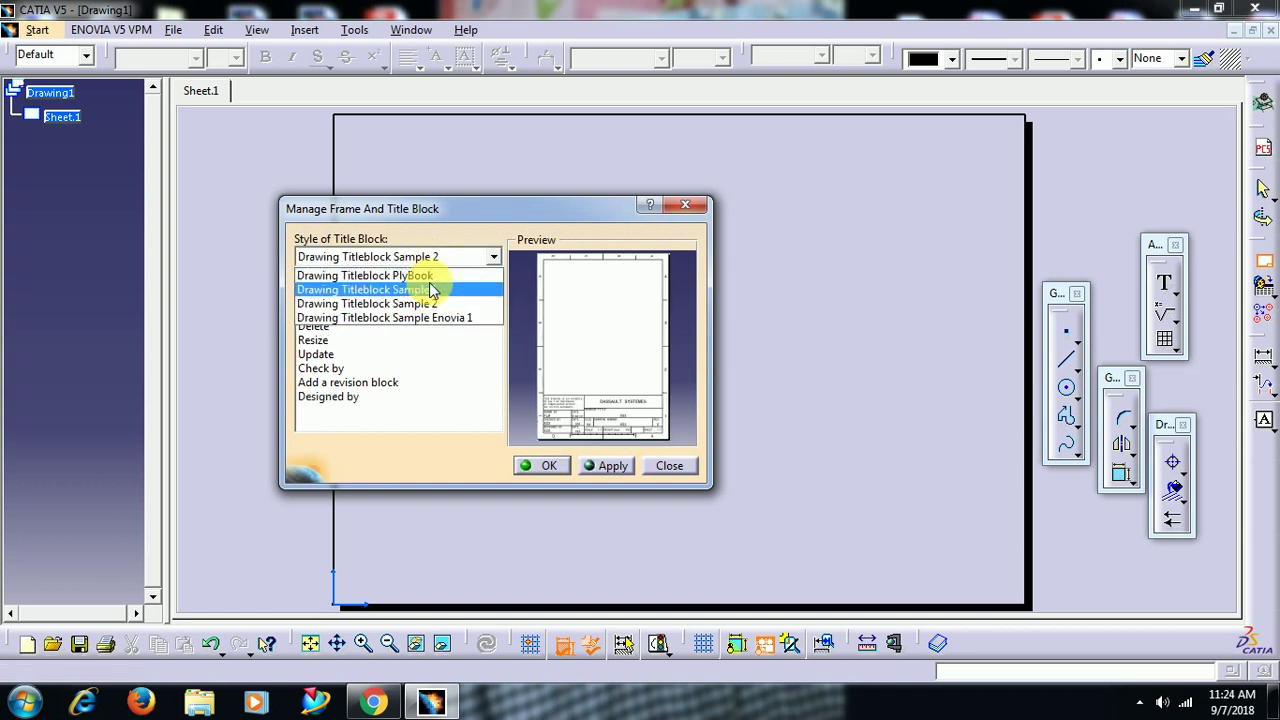
click(428, 289)
click(551, 472)
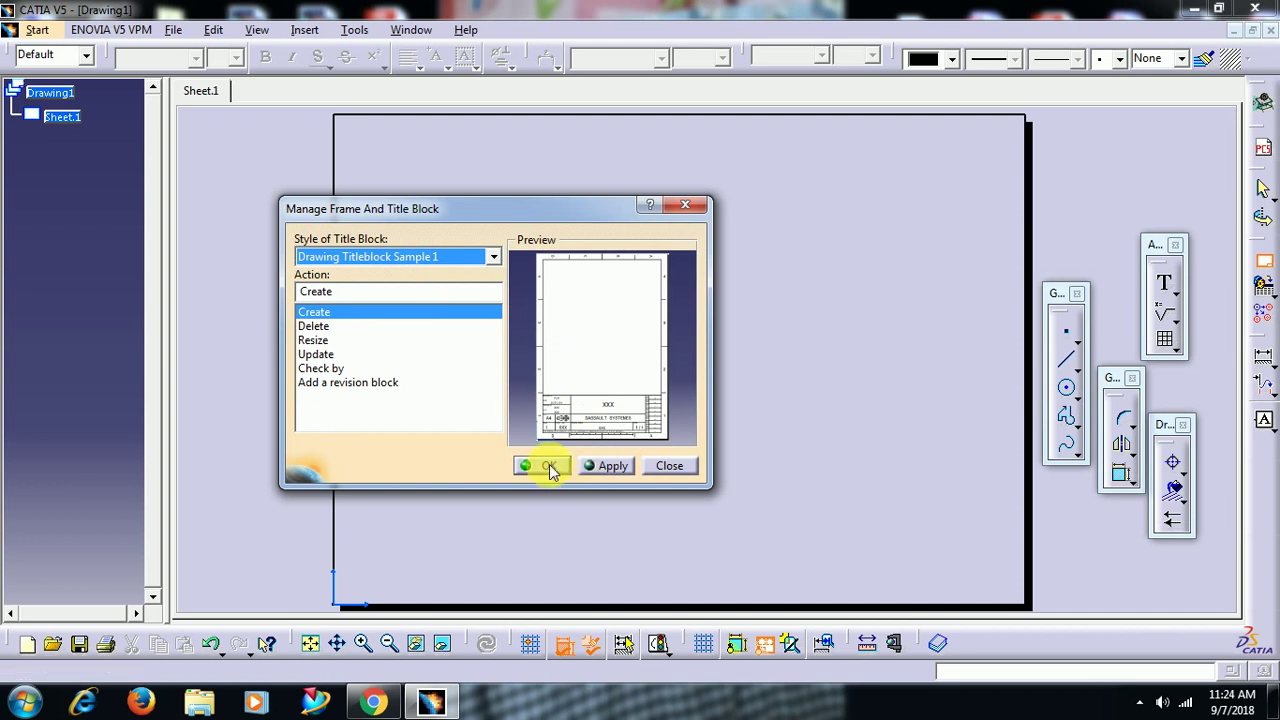
click(669, 466)
- Draw a rectangle just inside the sheet edges as the outer border of the frame
middle_drag(666, 325, 662, 332)
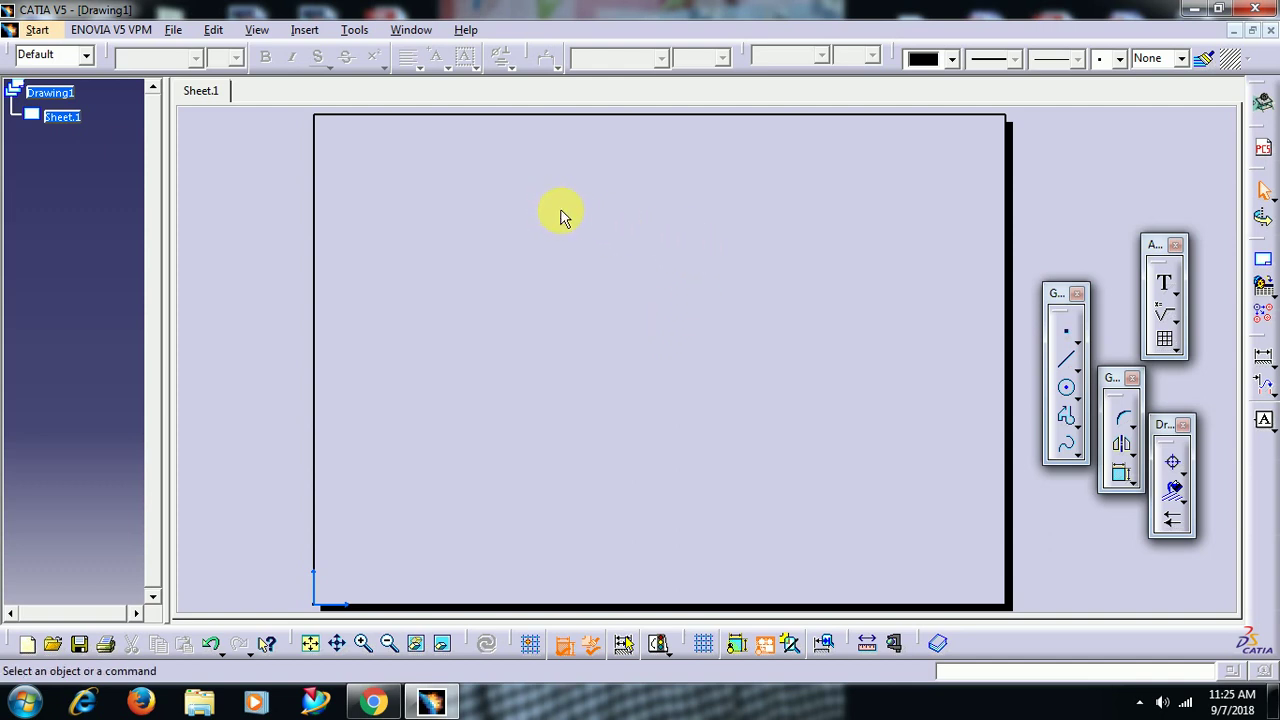
middle_drag(745, 295, 731, 296)
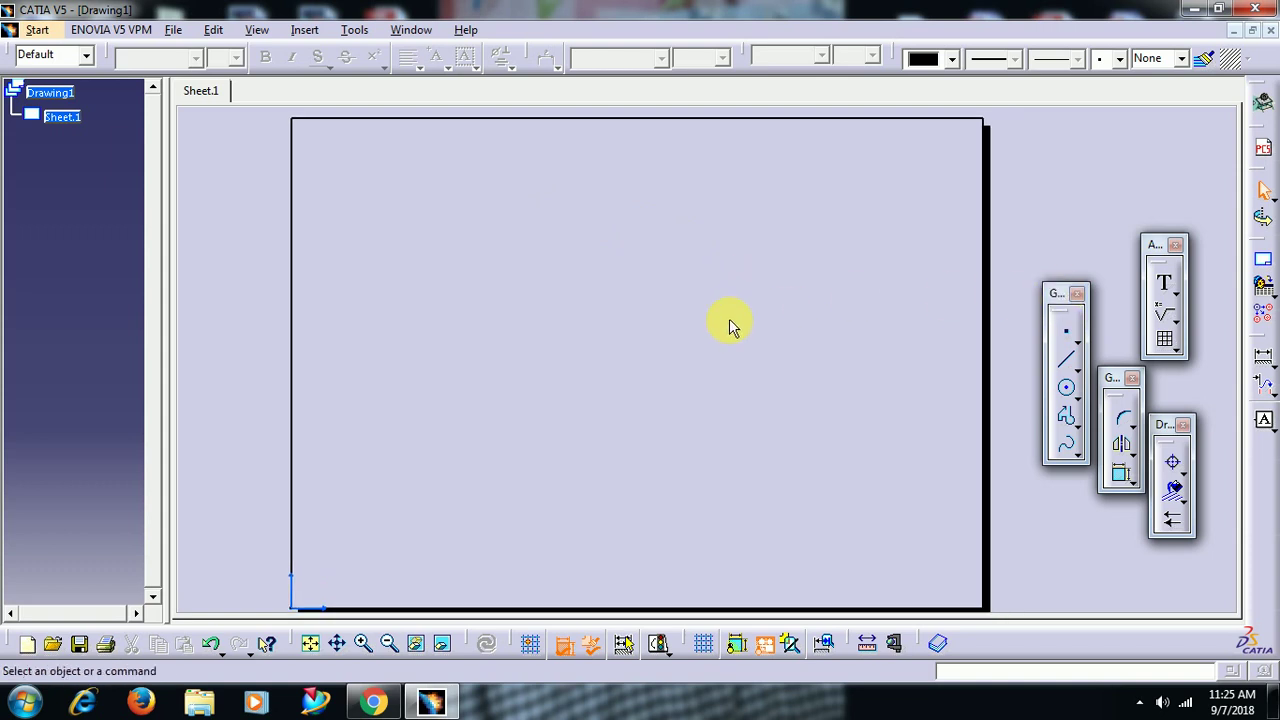
drag(1057, 295, 1043, 263)
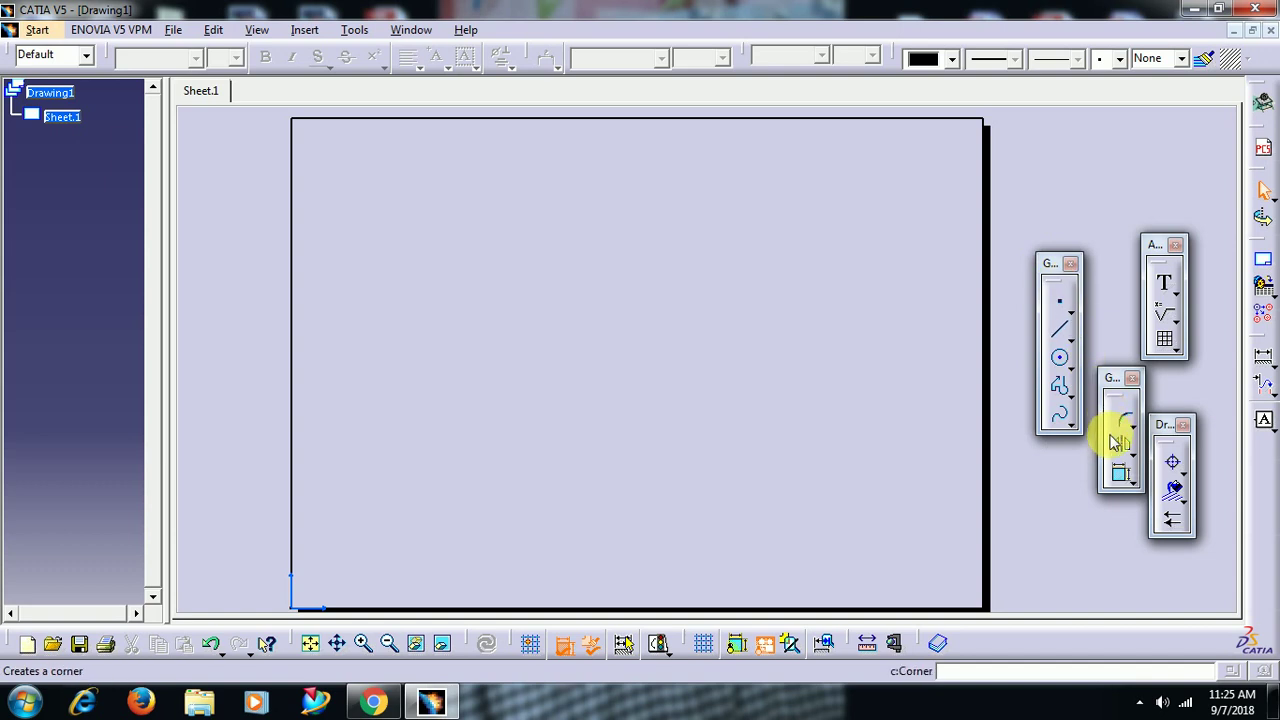
click(1069, 393)
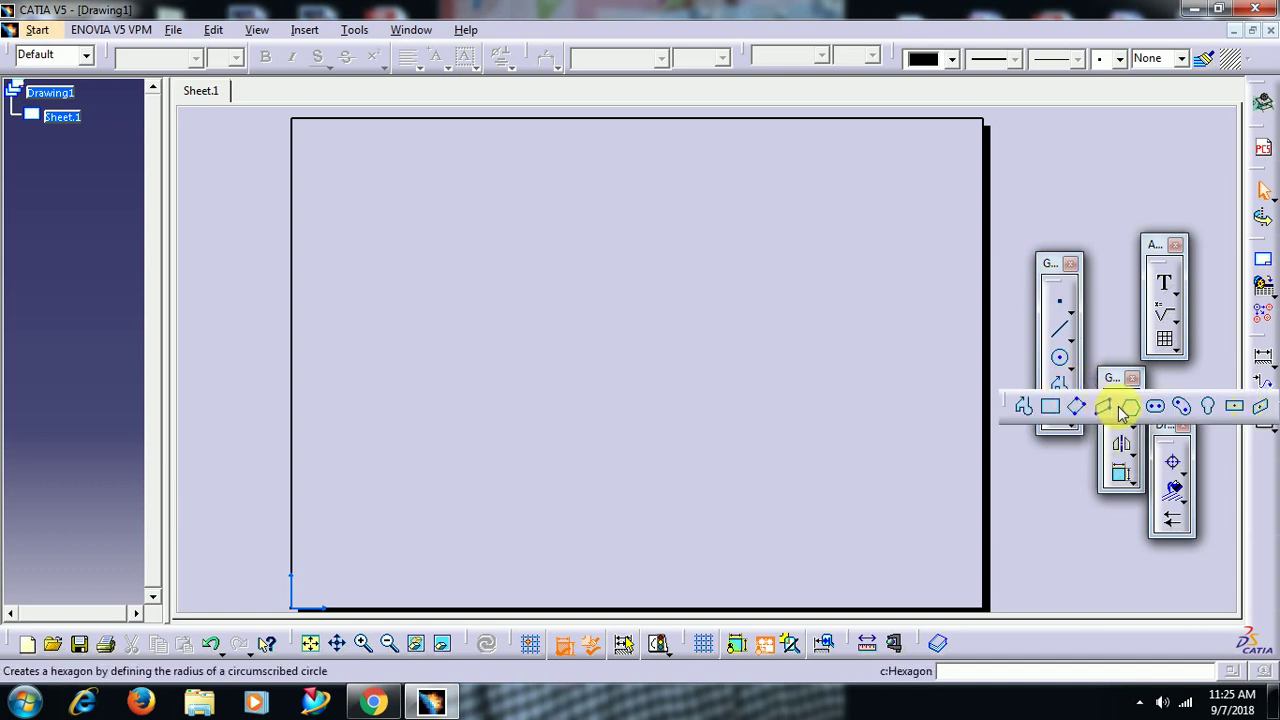
click(1054, 408)
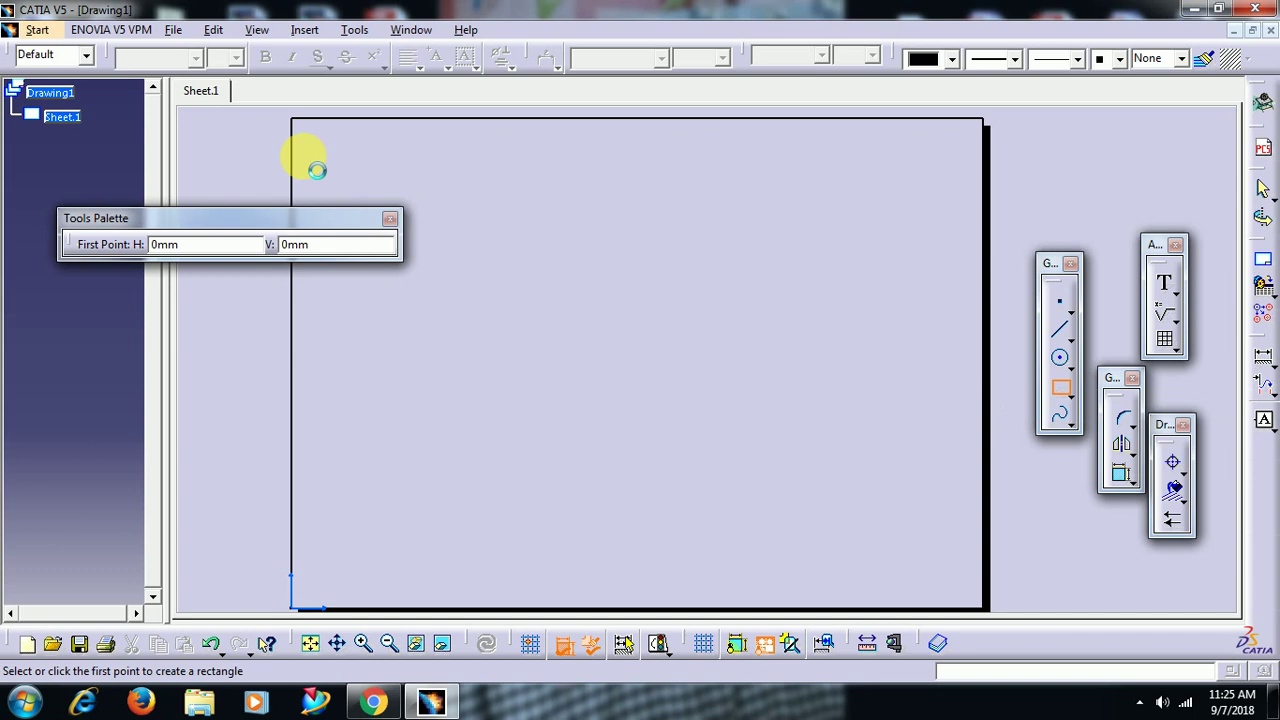
click(297, 126)
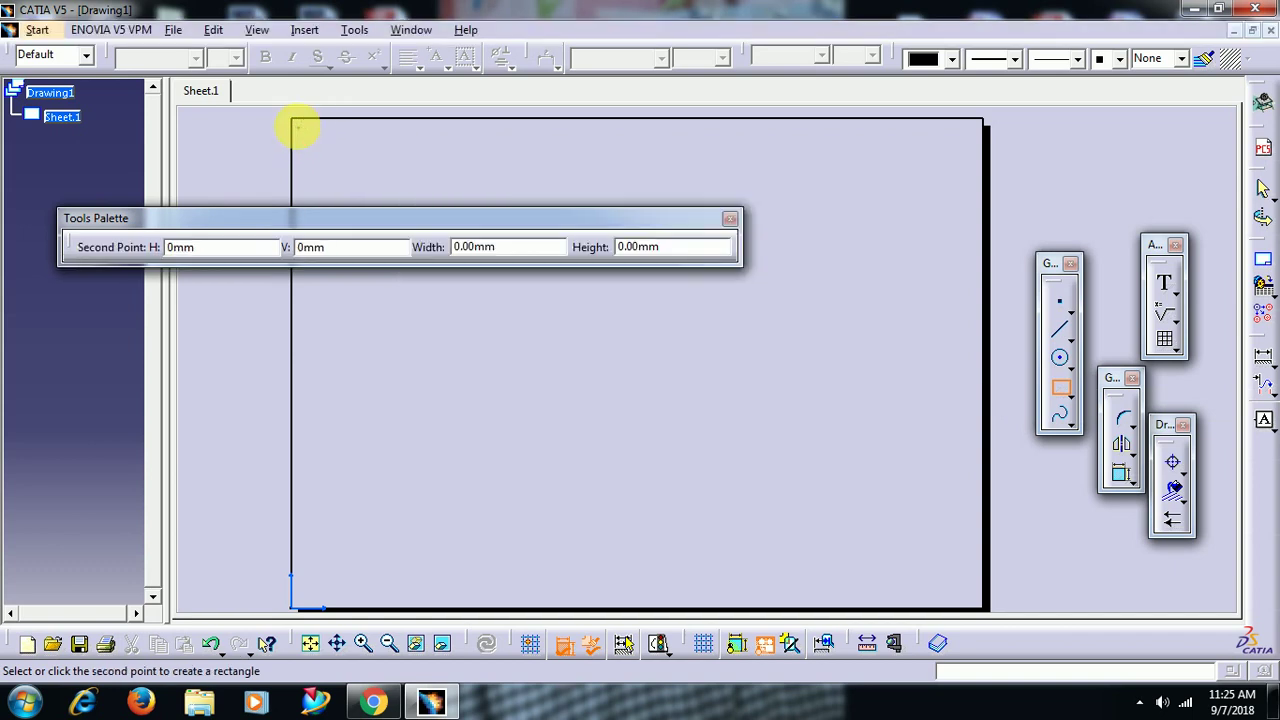
click(978, 609)
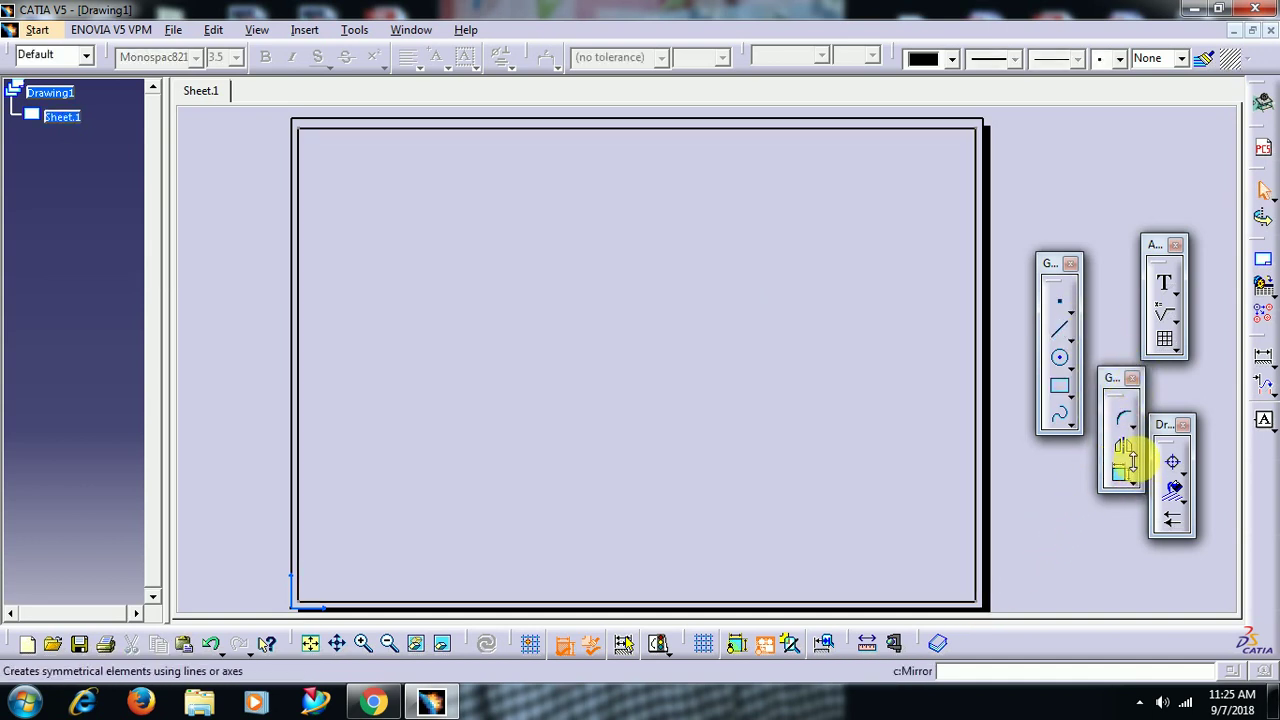
- Draw a second, slightly smaller rectangle within the outer border as the inner border of the frame
click(1060, 386)
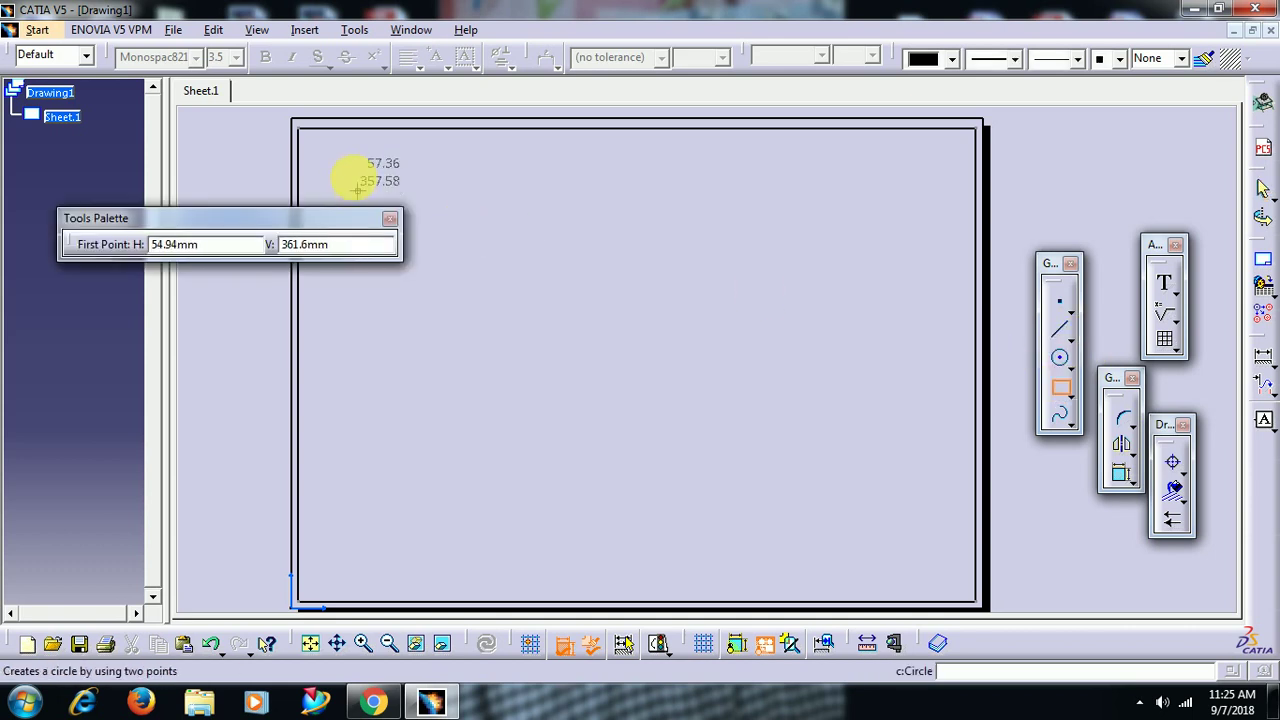
click(306, 139)
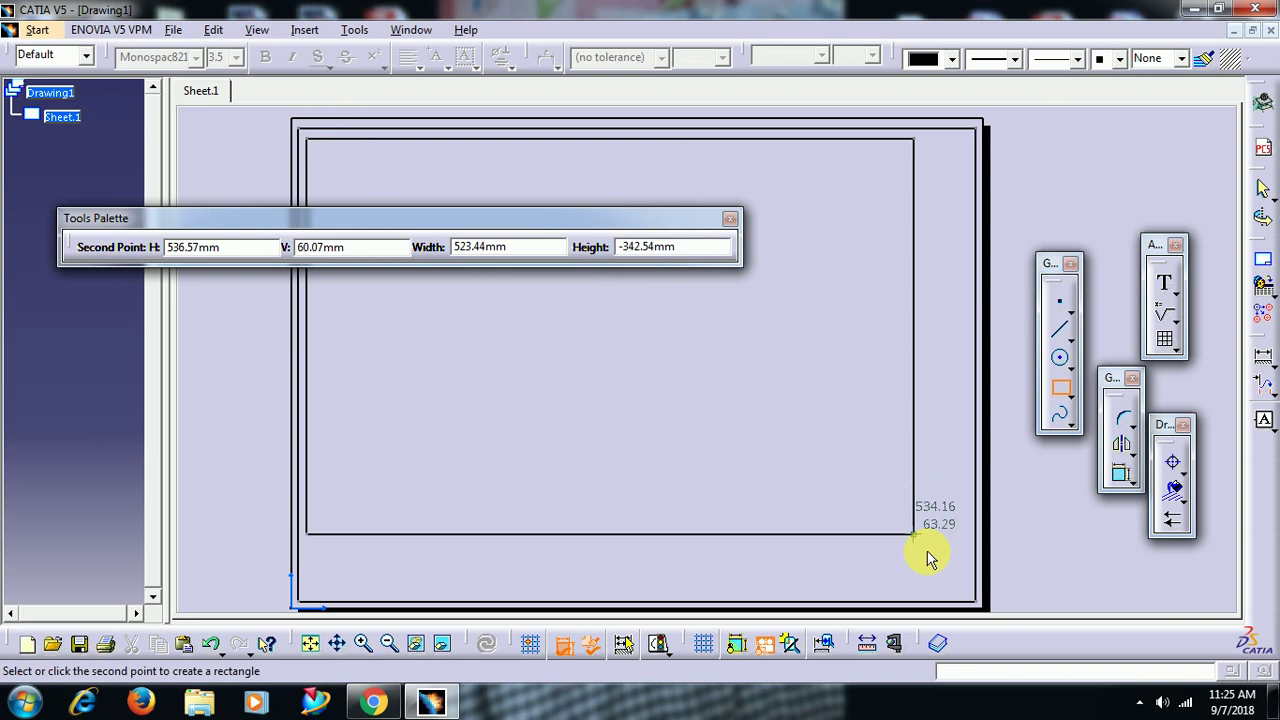
click(969, 598)
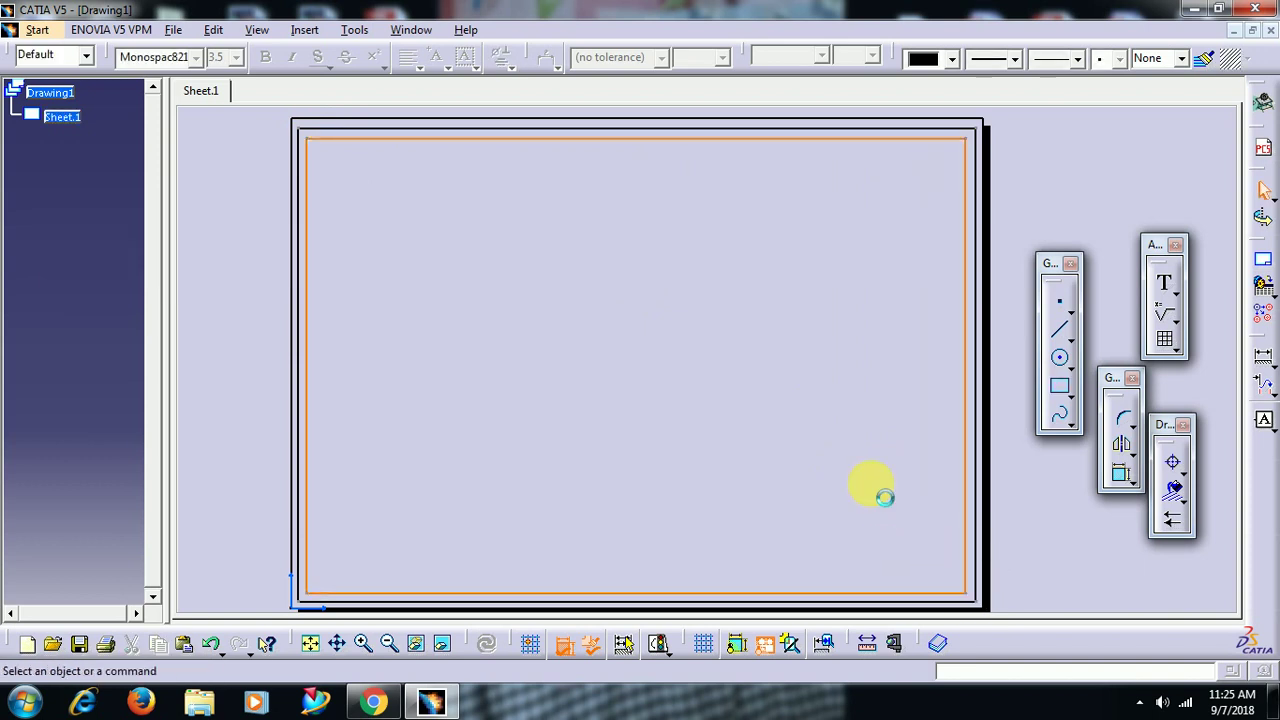
- Outline the title block in the sheet's lower-right corner with a vertical line up from the inner border and a horizontal line about 236 mm long
mouse_move(880, 491)
middle_down()
mouse_move(803, 349)
mouse_move(810, 318)
middle_up()
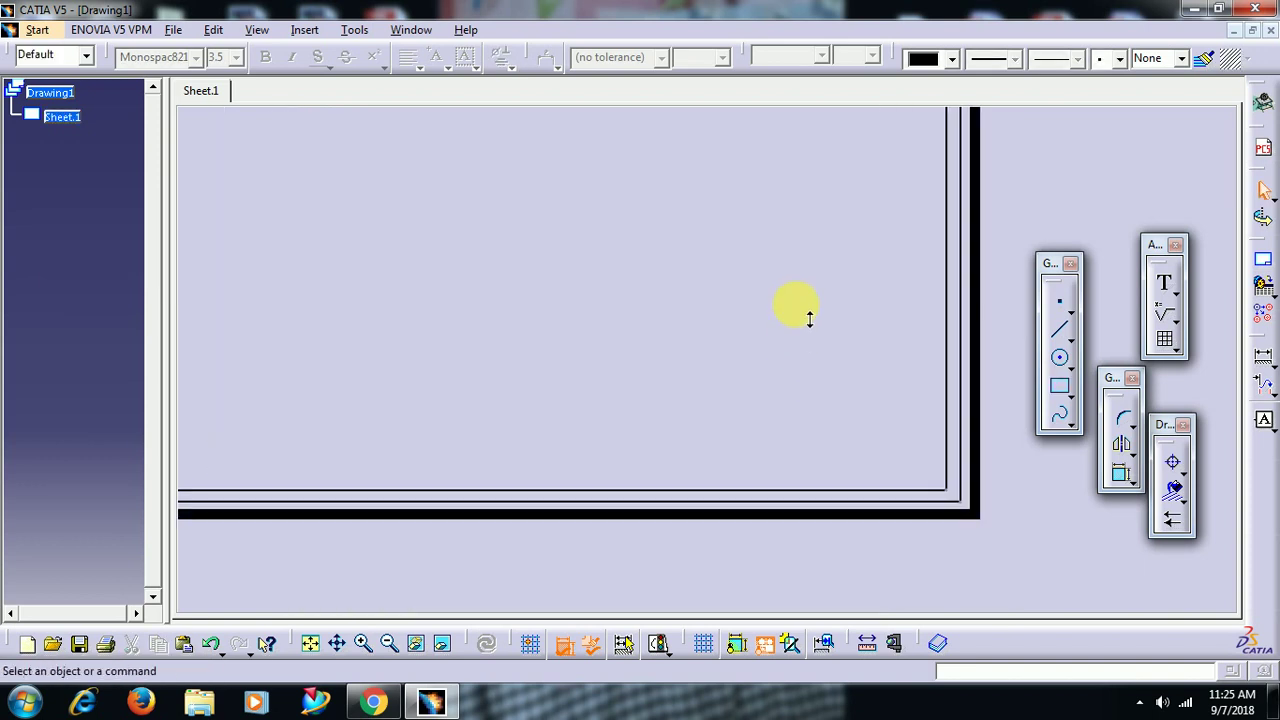
click(1062, 337)
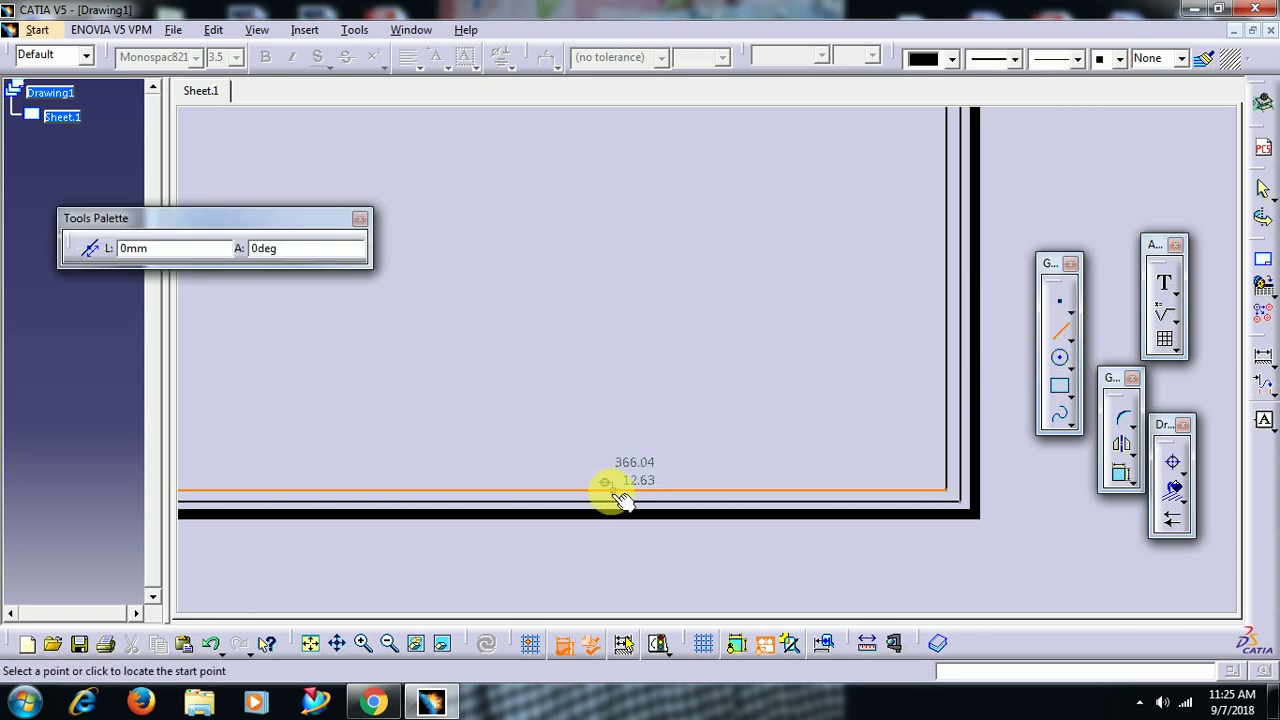
mouse_move(706, 429)
middle_down()
mouse_move(763, 543)
mouse_move(757, 506)
middle_up()
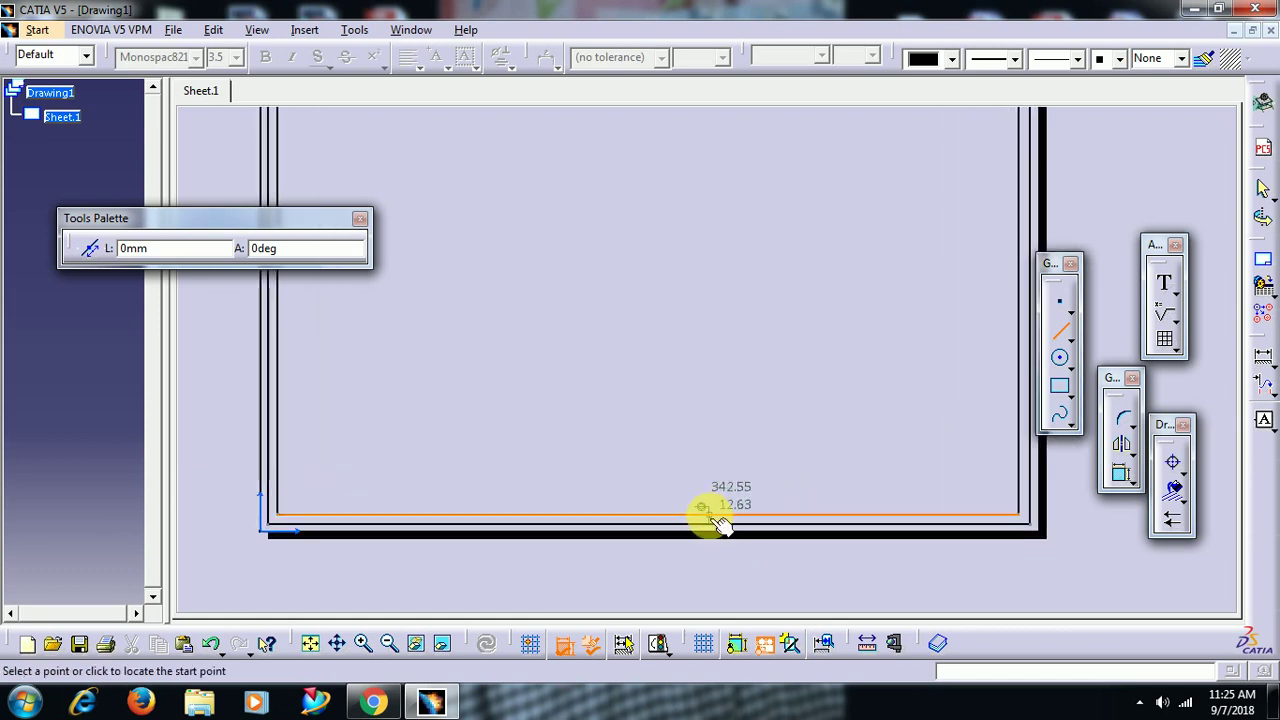
click(709, 514)
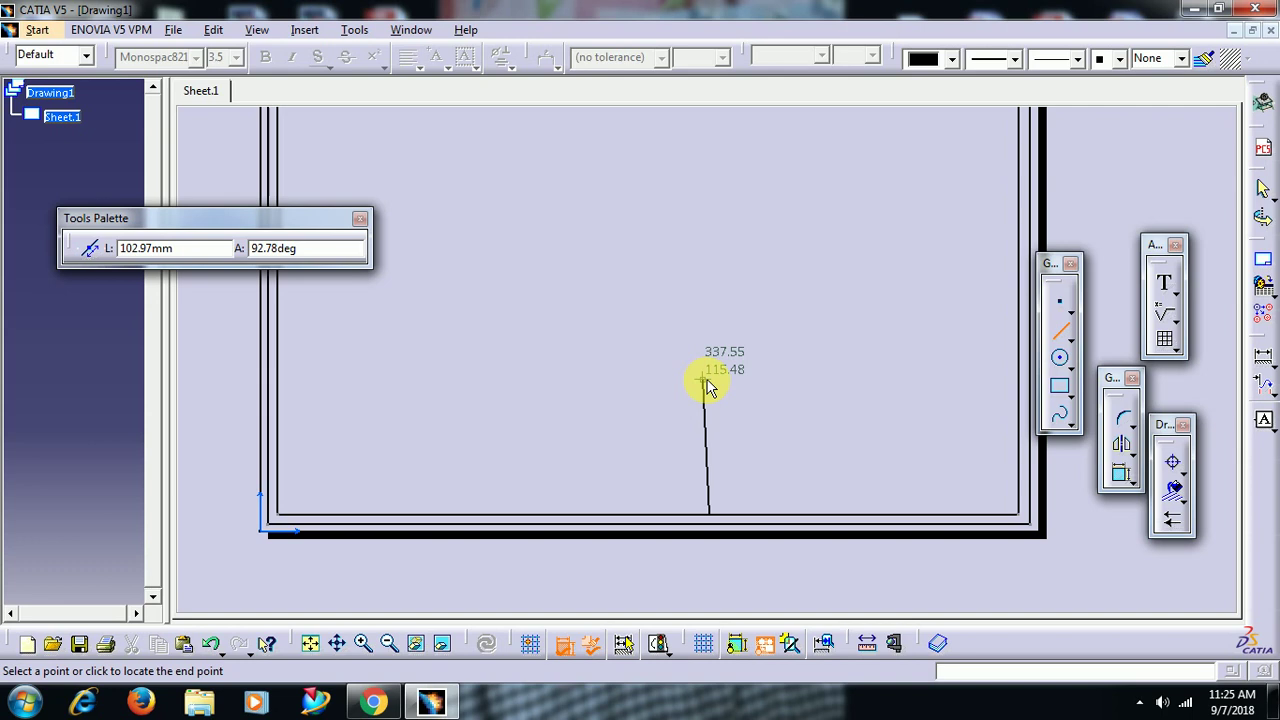
click(709, 375)
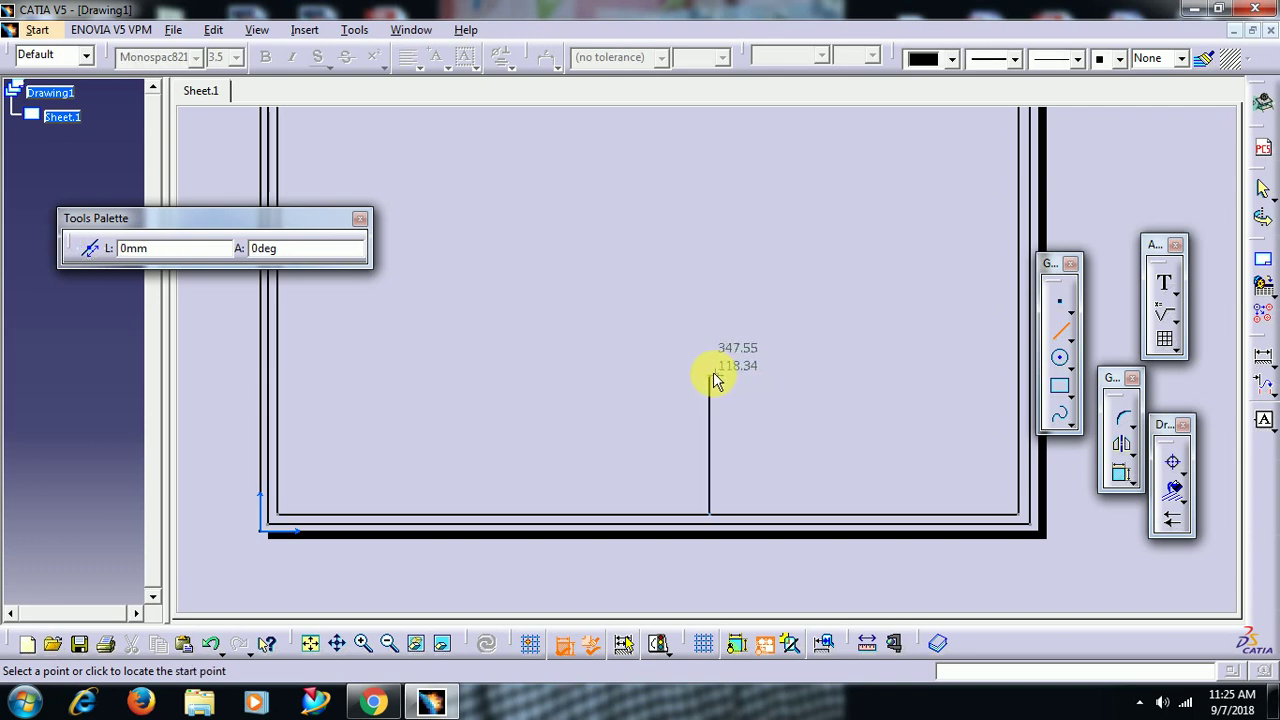
click(709, 375)
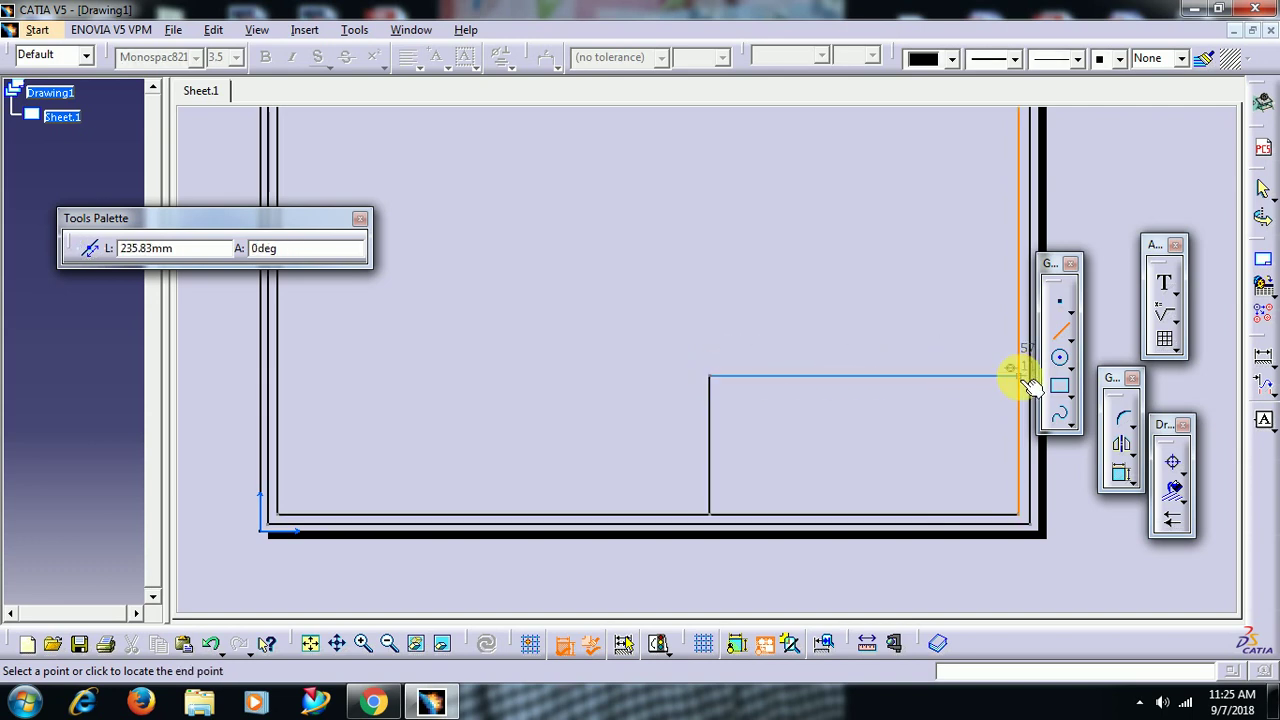
click(1020, 378)
- Divide the title block with a full-width horizontal line about 236 mm long and a vertical line splitting the strip below it
mouse_move(1006, 411)
middle_down()
mouse_move(966, 434)
mouse_move(851, 423)
mouse_move(866, 465)
mouse_move(863, 391)
middle_up()
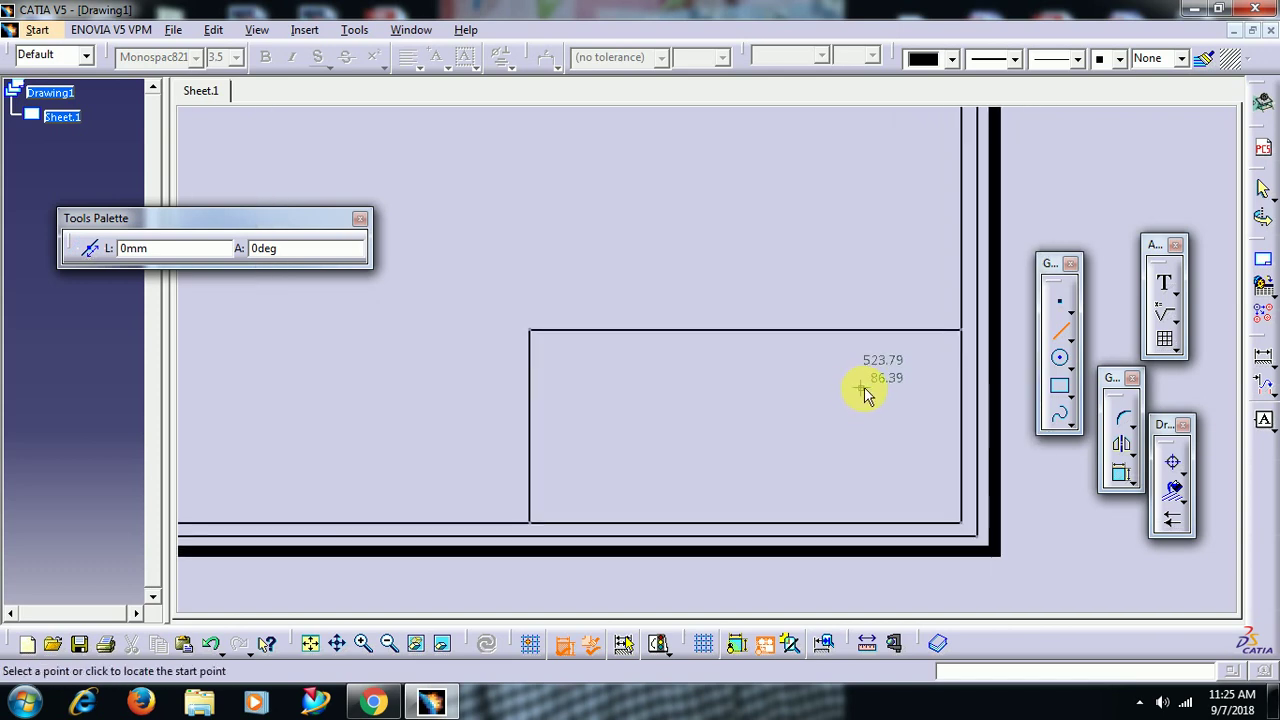
click(530, 458)
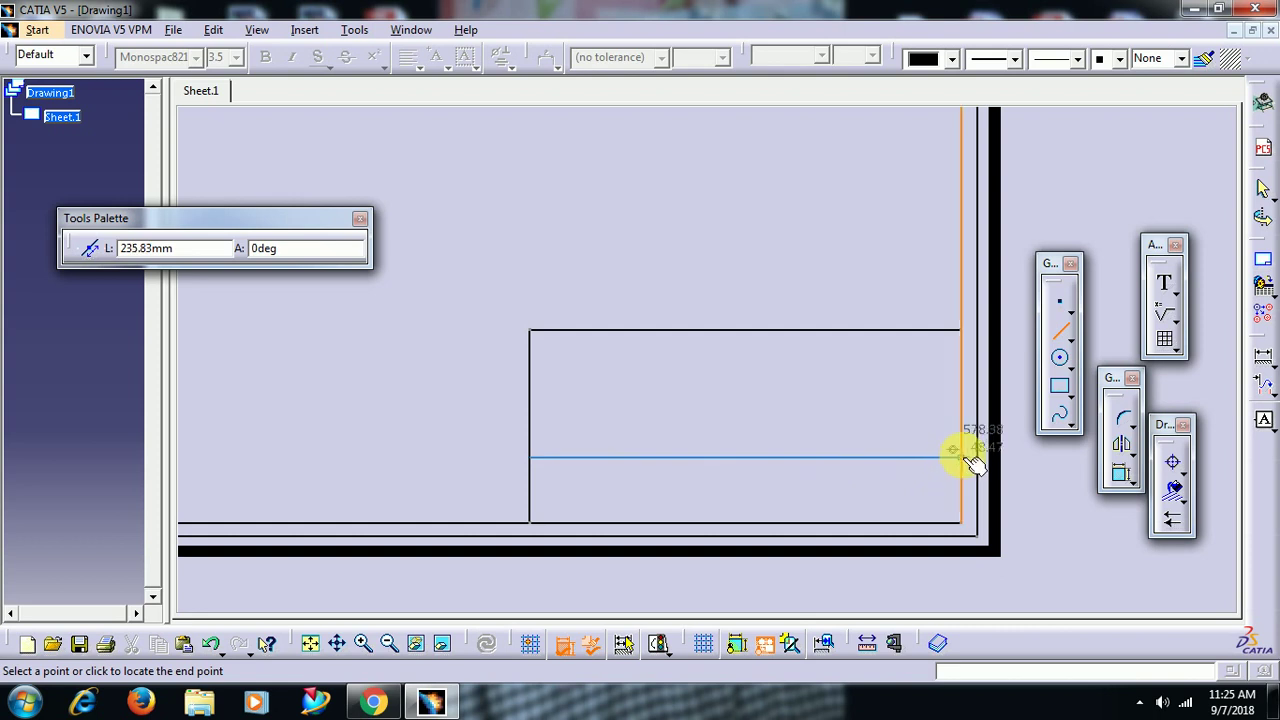
click(962, 458)
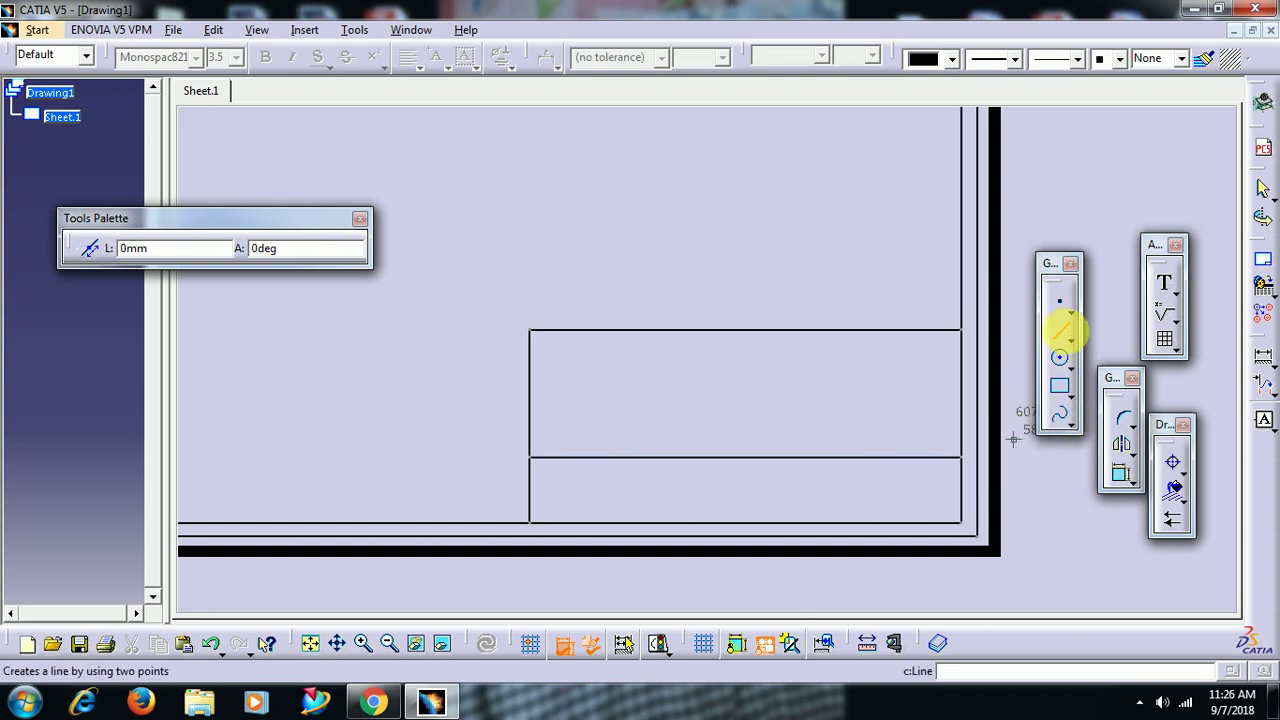
click(1060, 330)
click(1061, 332)
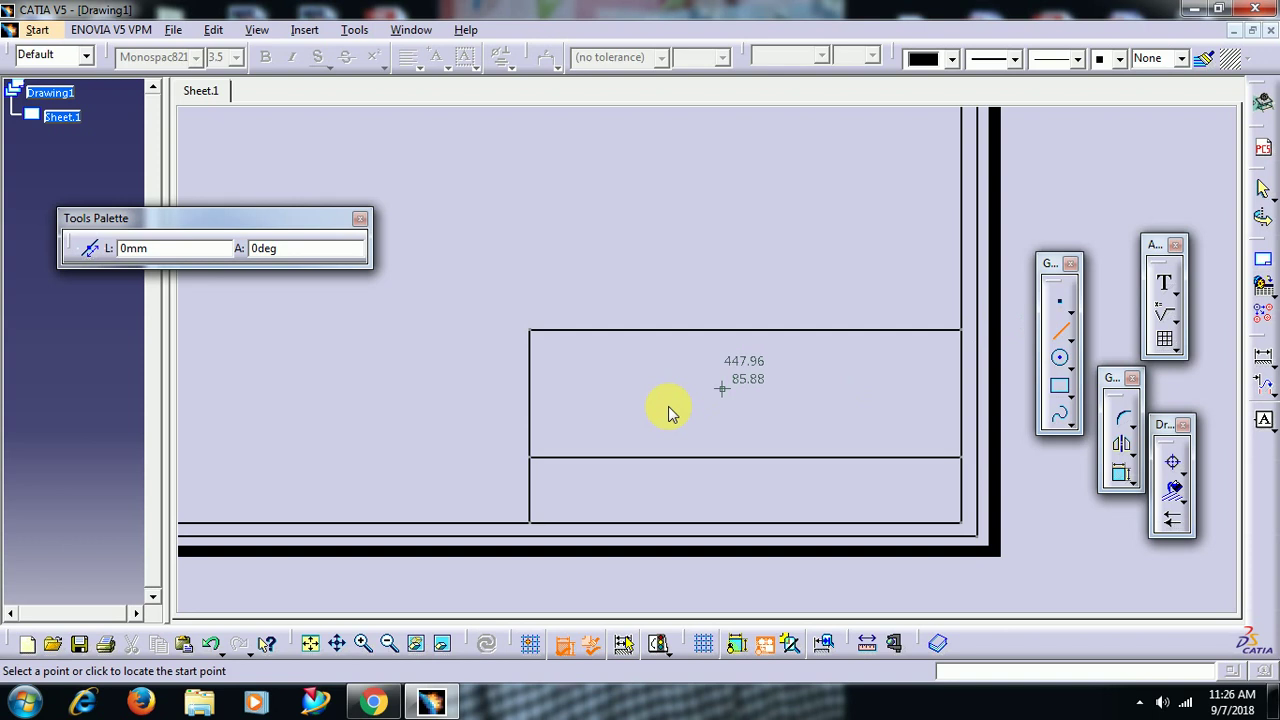
click(664, 458)
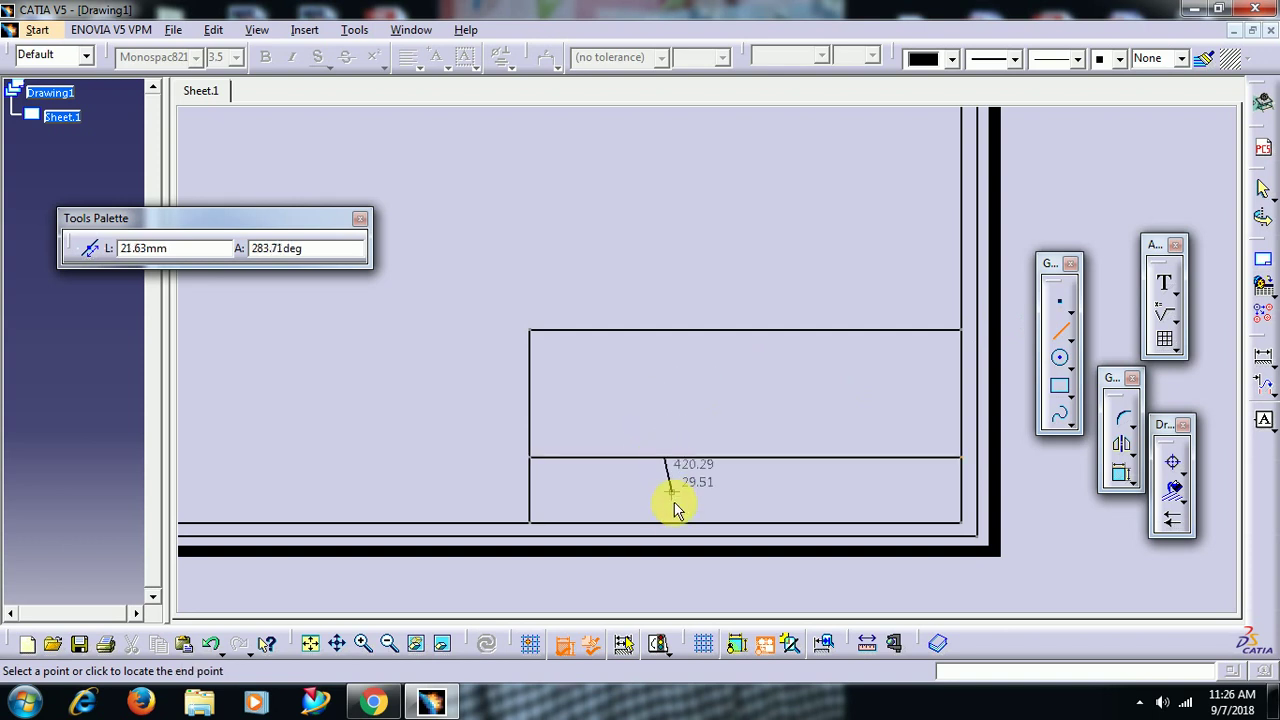
click(664, 522)
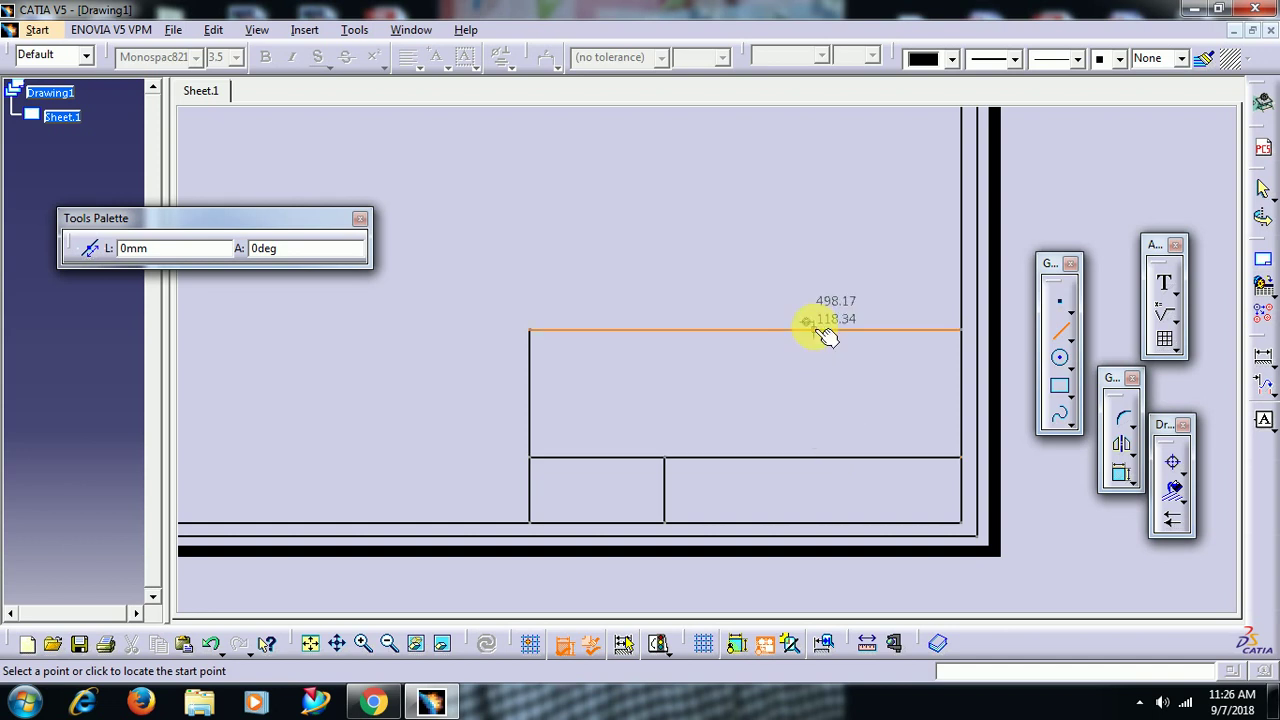
- Draw a vertical line through the title block's right half, from its top edge down to the inner border
click(816, 331)
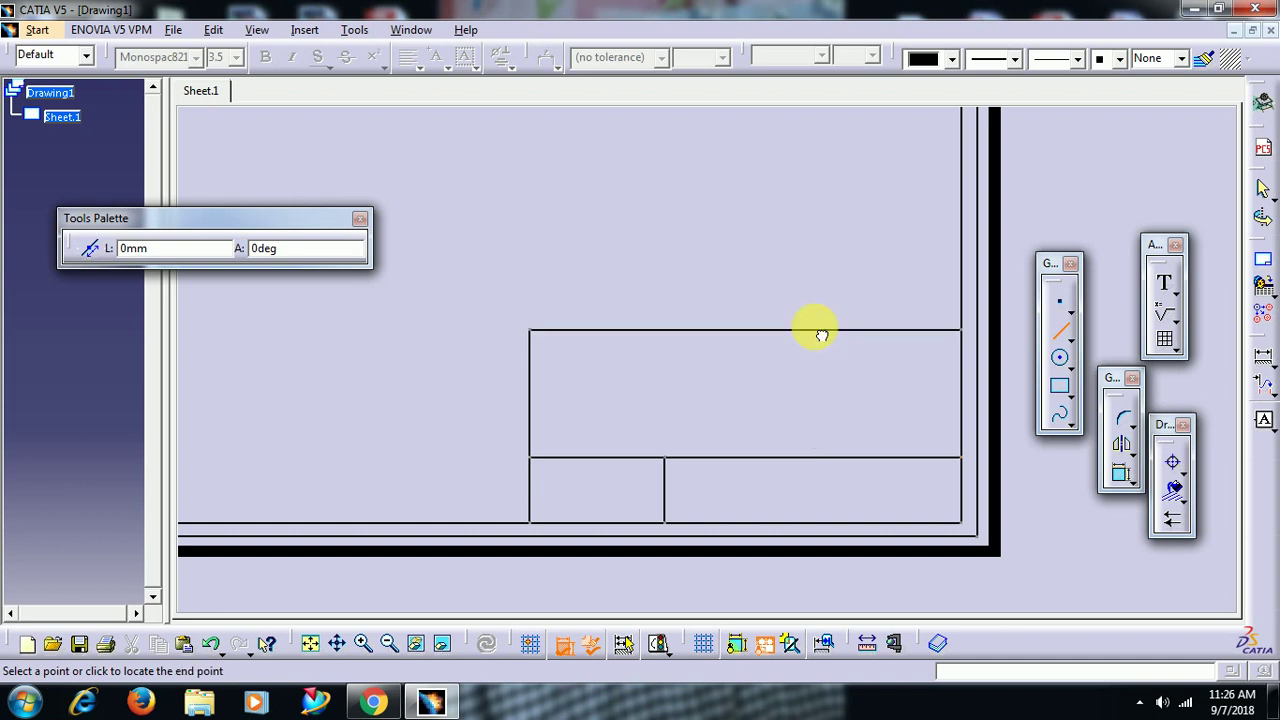
click(821, 530)
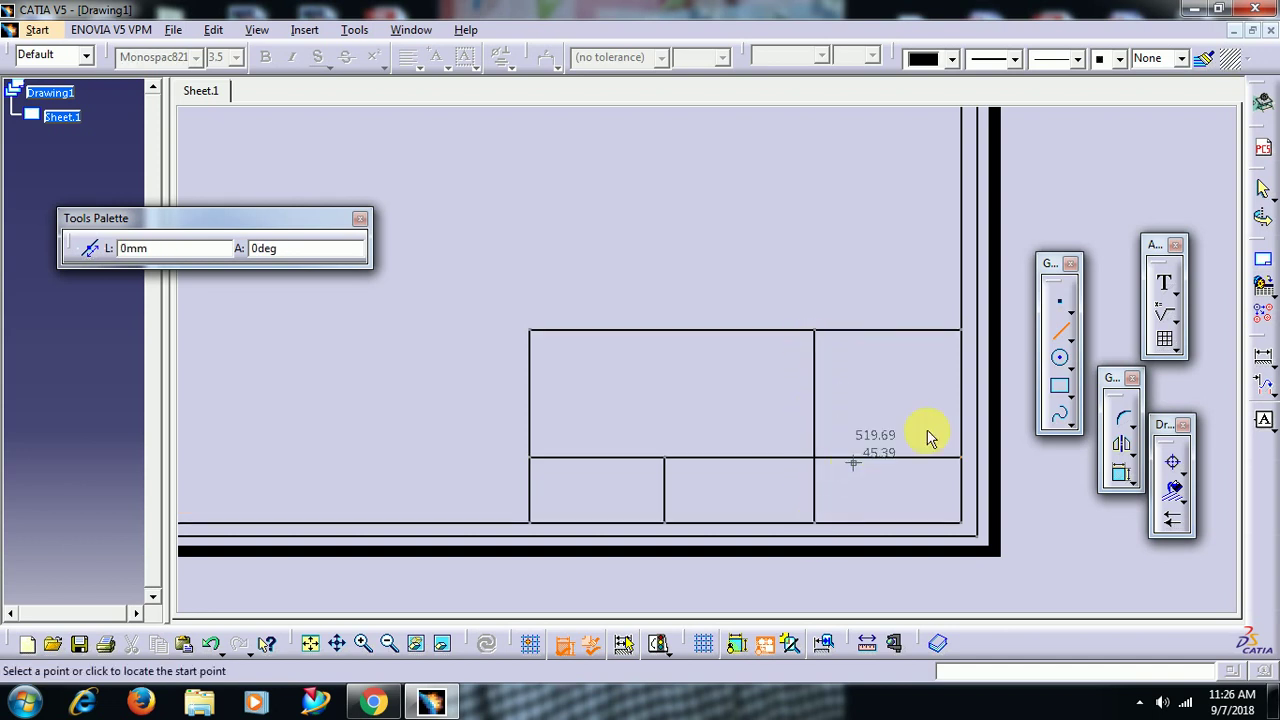
click(1067, 342)
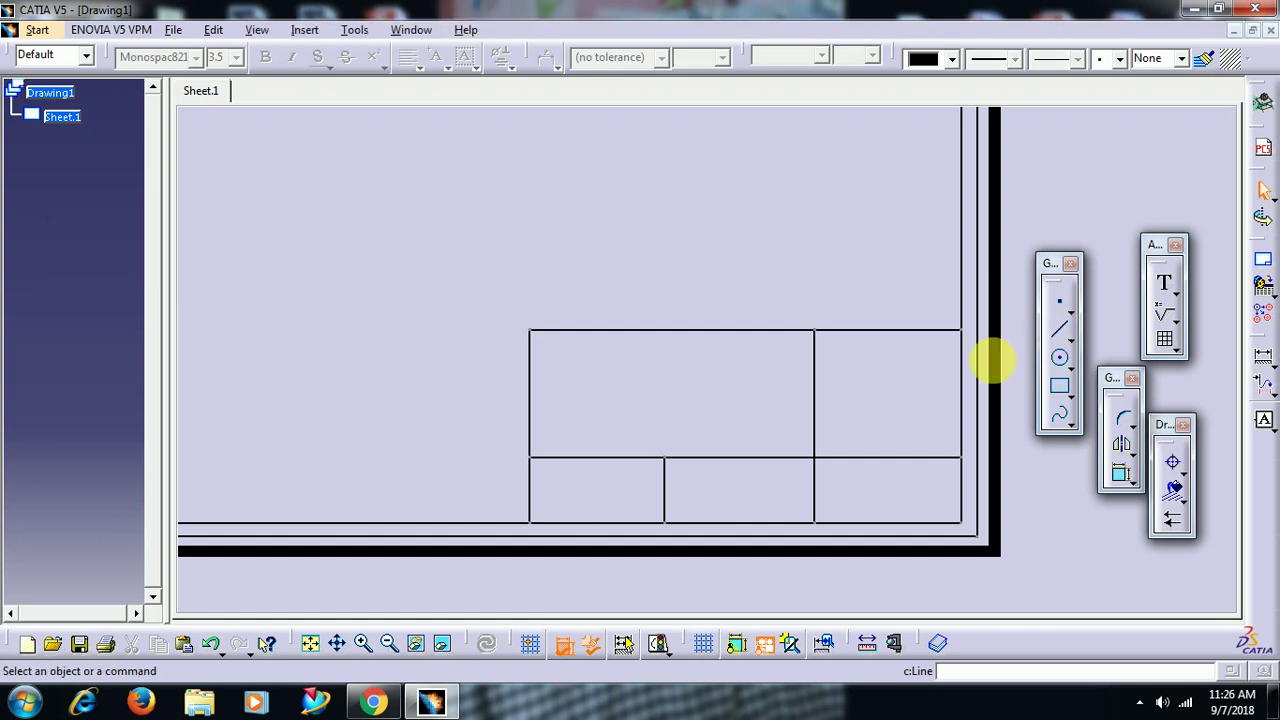
- Divide the title block's upper-right cell into four rows with three horizontal lines about 80 mm long
middle_drag(750, 432, 760, 414)
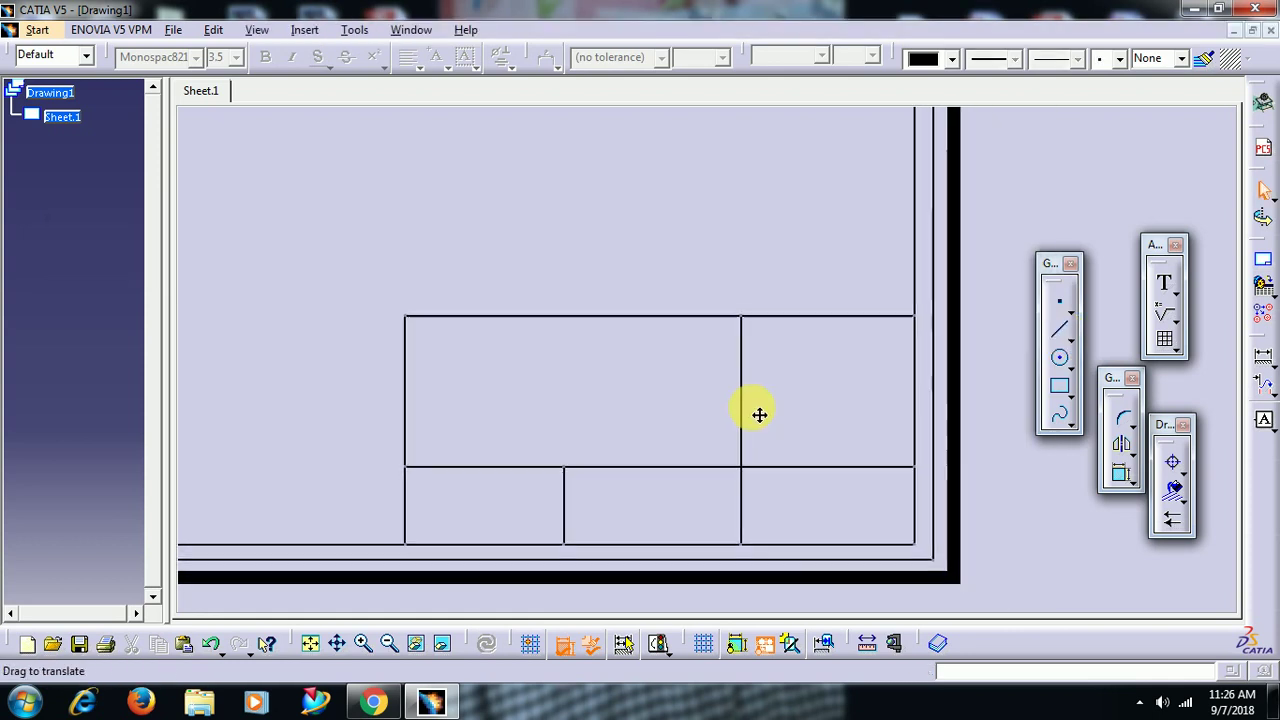
click(1063, 340)
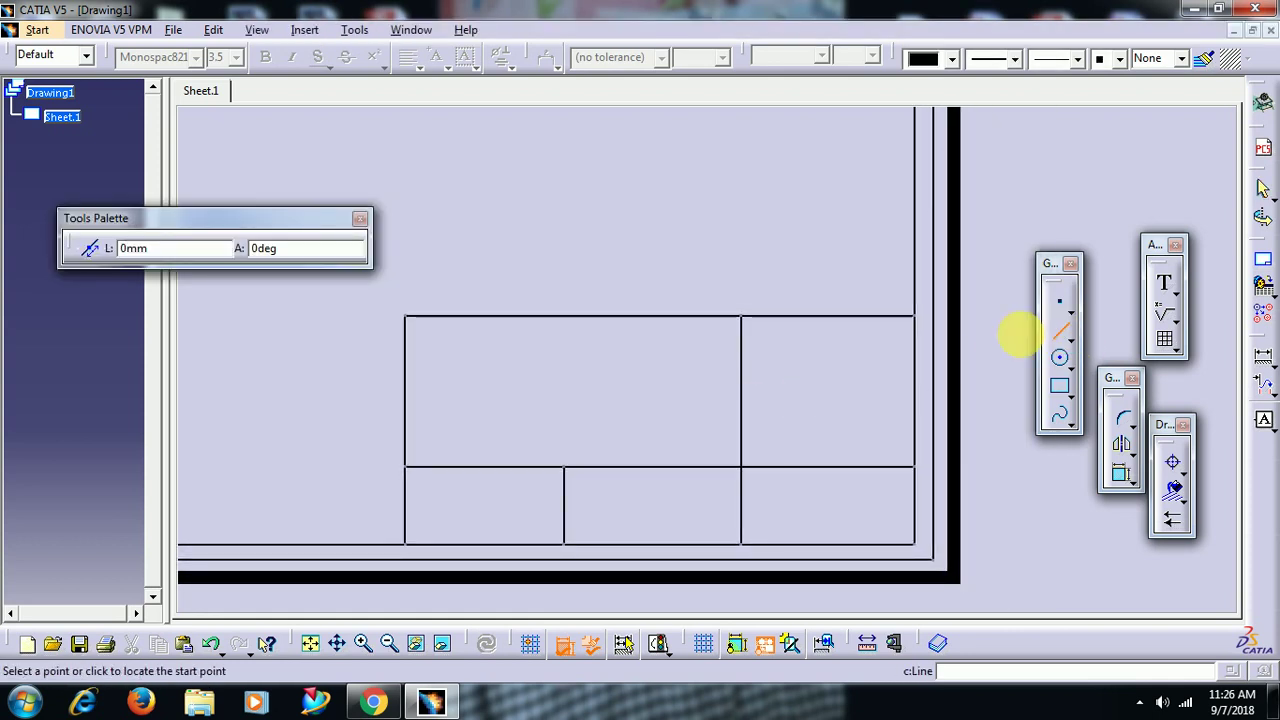
click(741, 349)
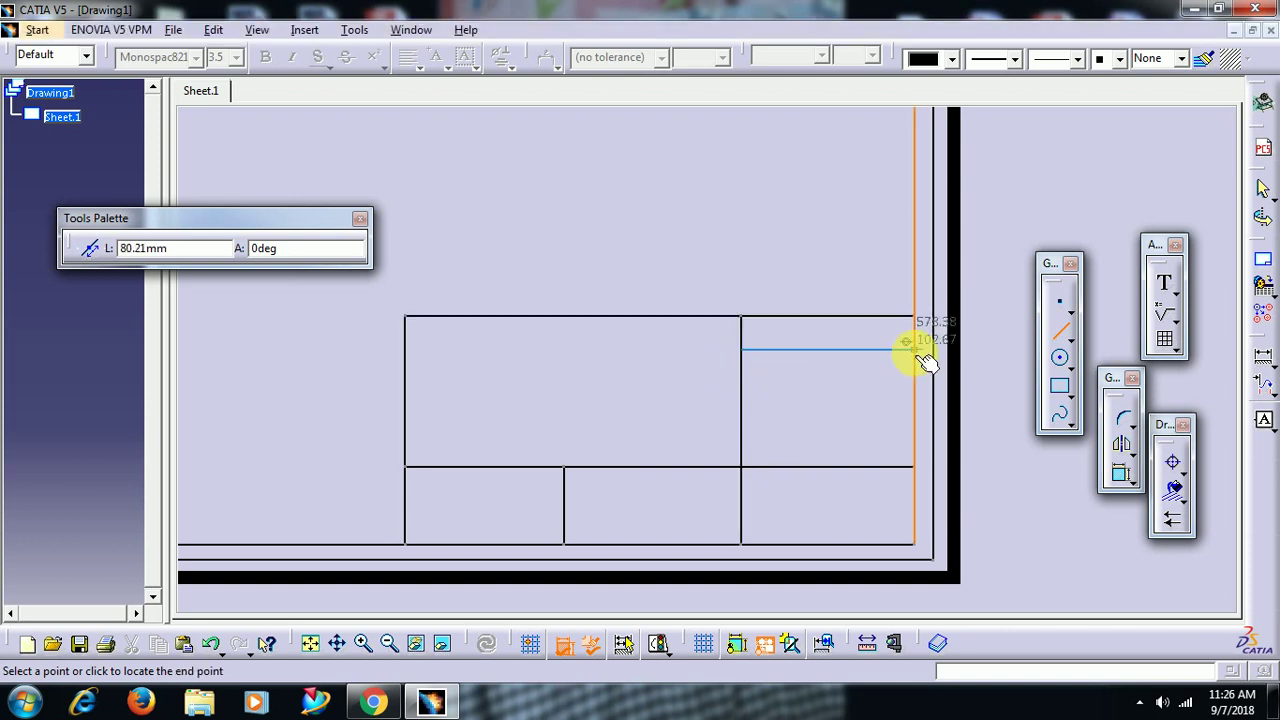
click(914, 349)
click(1058, 337)
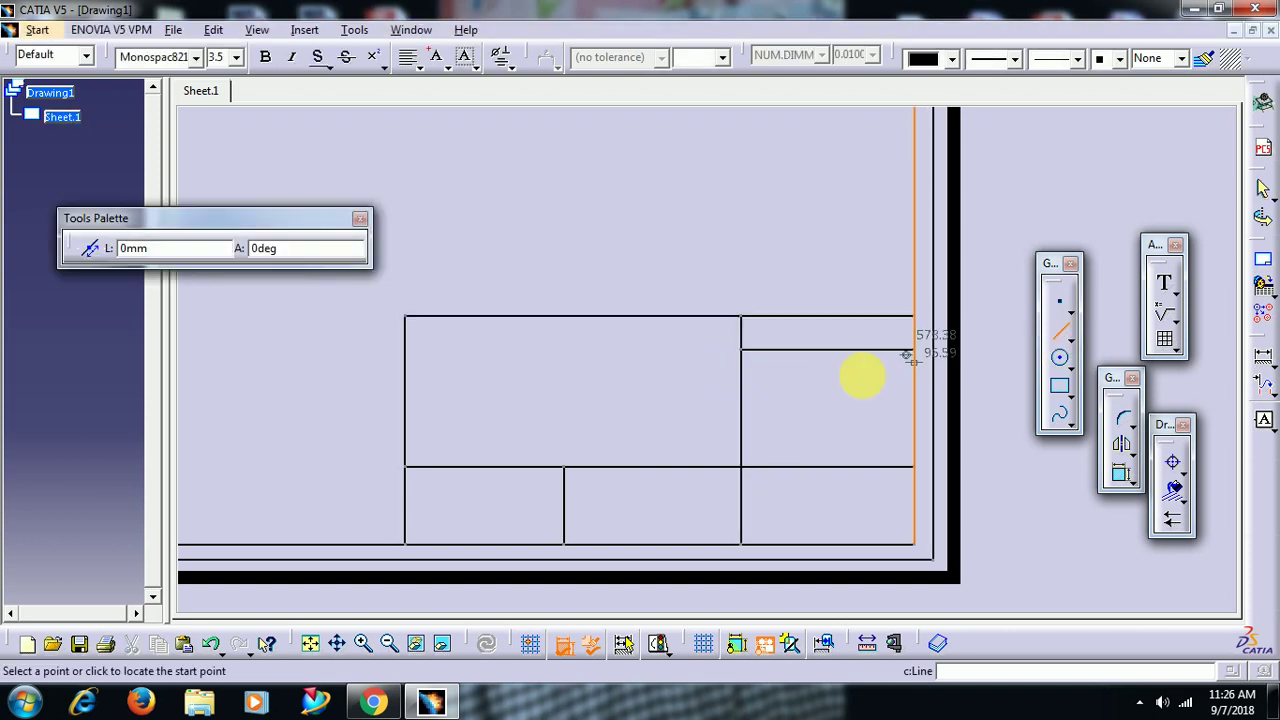
click(742, 389)
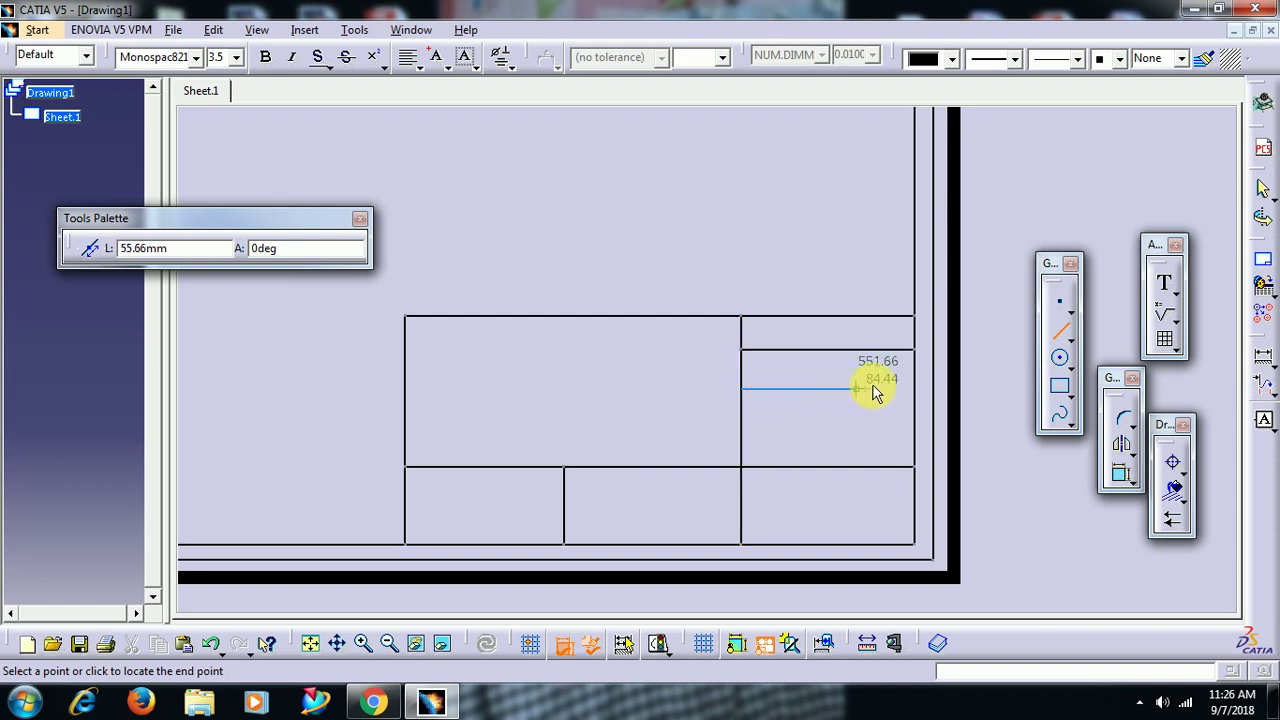
click(913, 389)
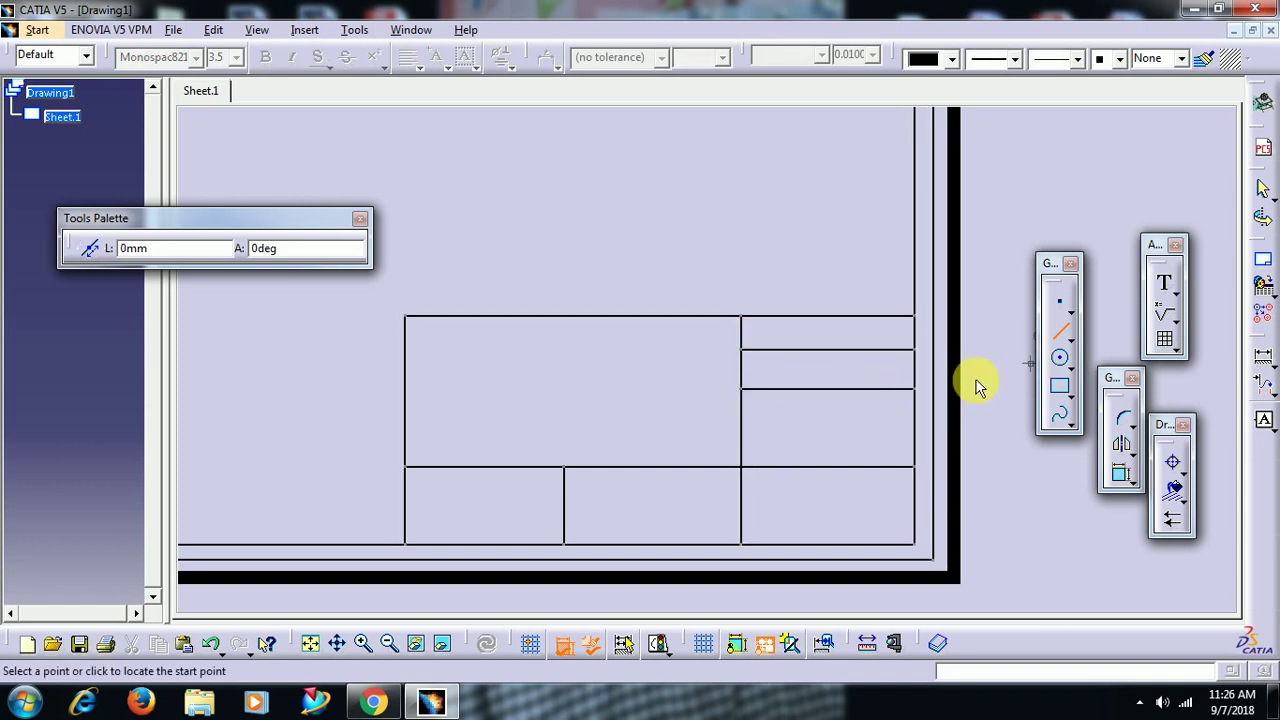
click(742, 431)
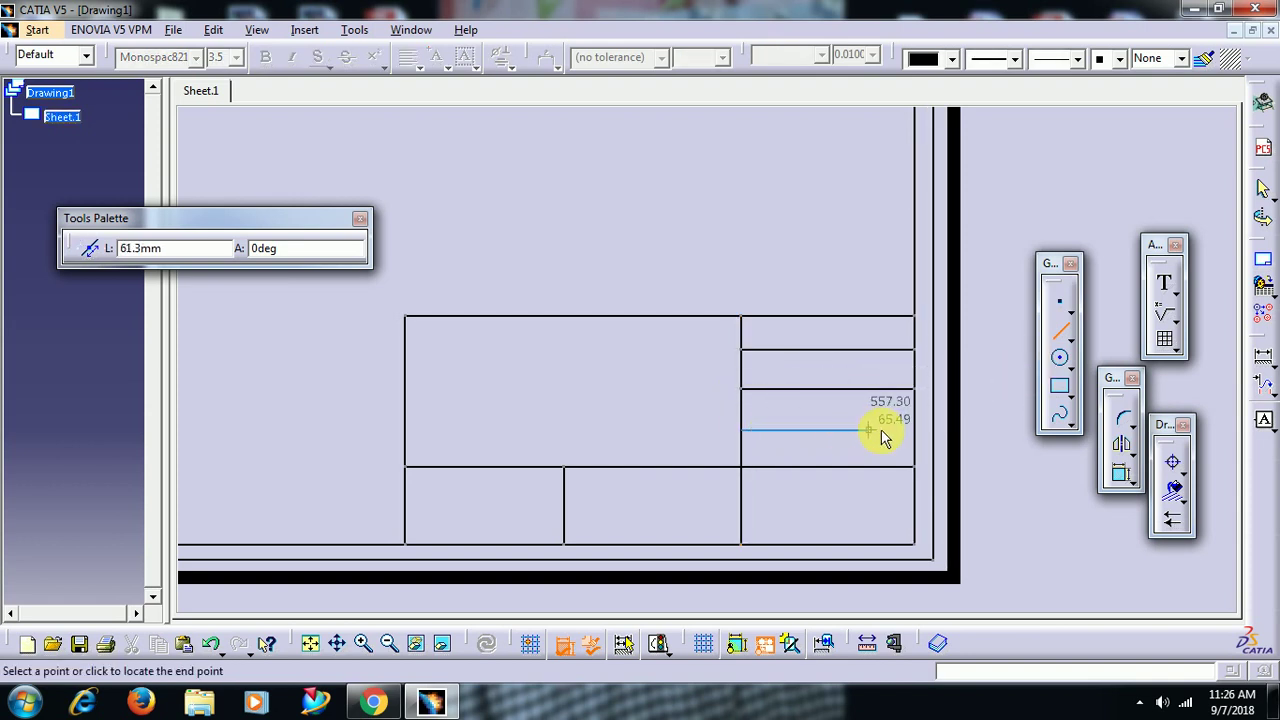
click(913, 431)
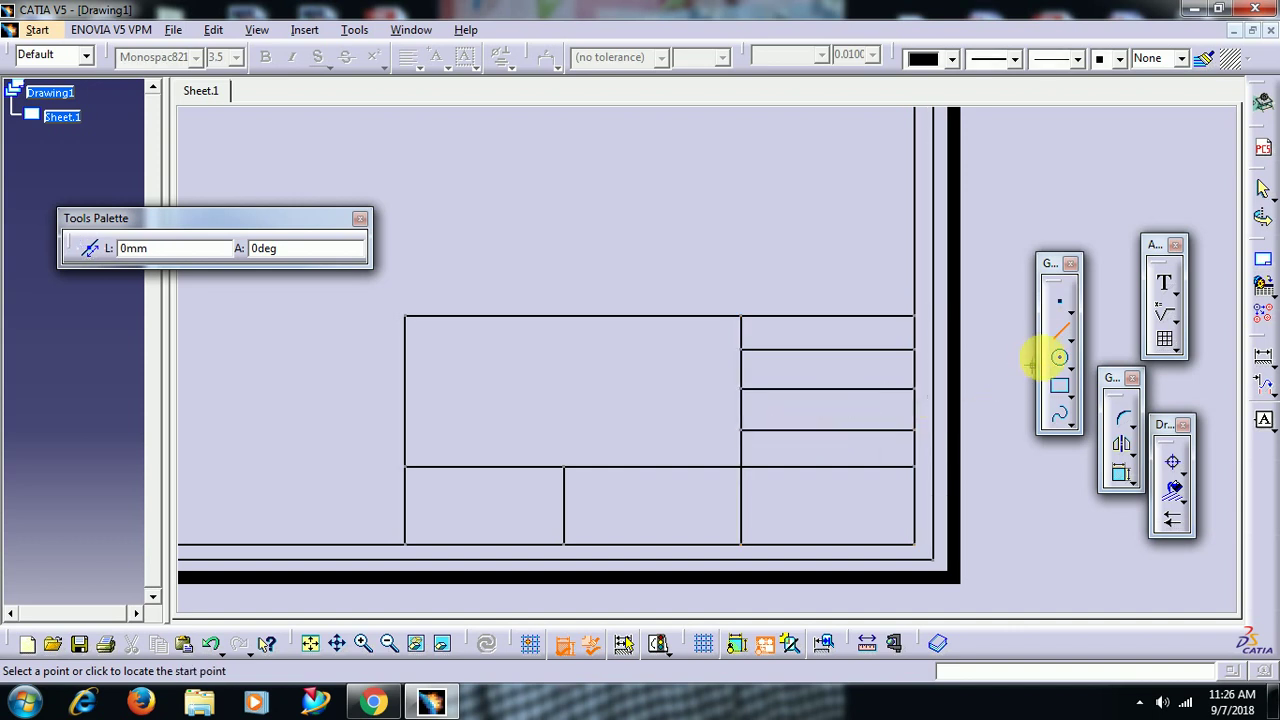
click(1059, 331)
- Change the colour of the outer border's top line to dark blue
mouse_move(658, 455)
middle_down()
mouse_move(757, 506)
mouse_move(643, 531)
mouse_move(516, 327)
middle_up()
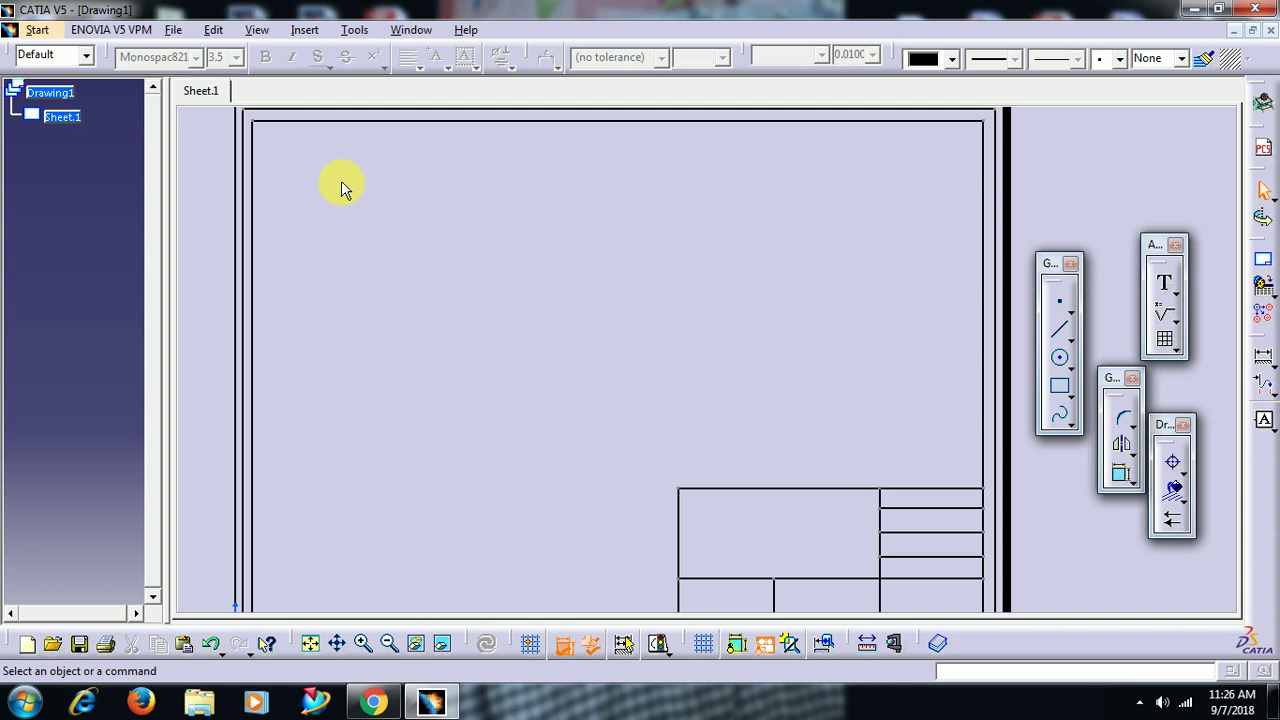
middle_drag(468, 222, 448, 177)
click(452, 145)
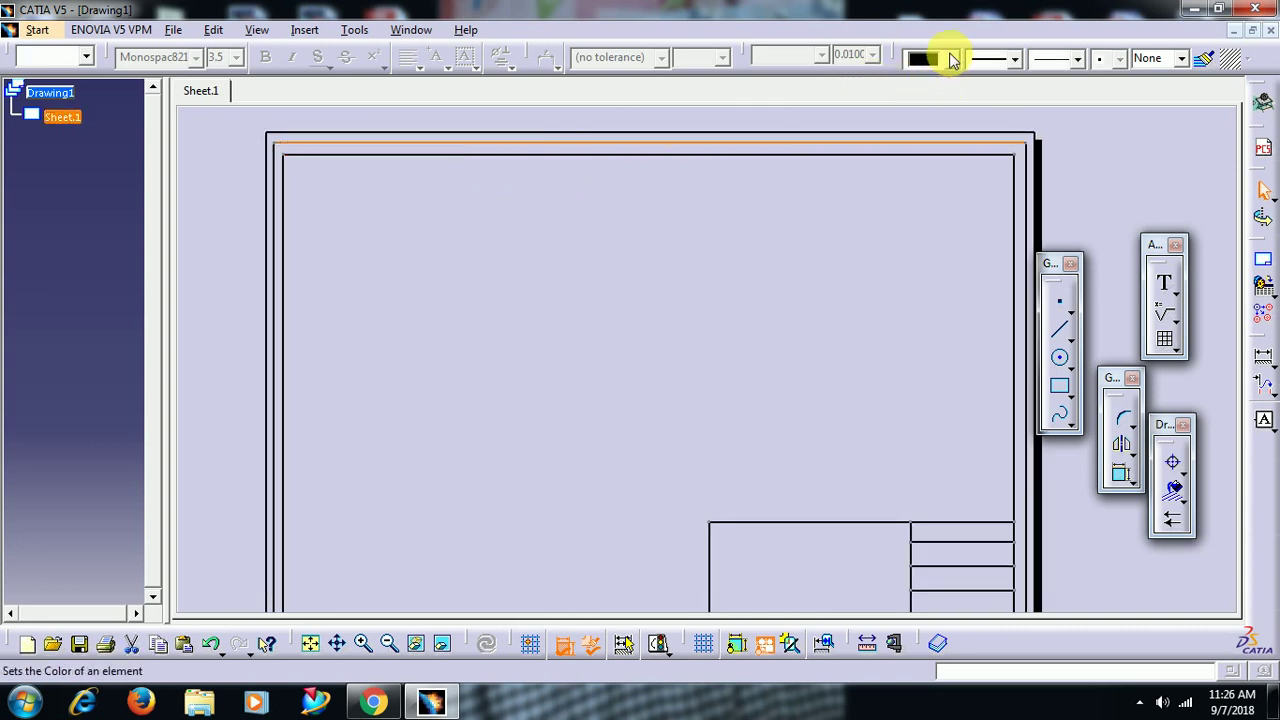
click(952, 58)
click(937, 224)
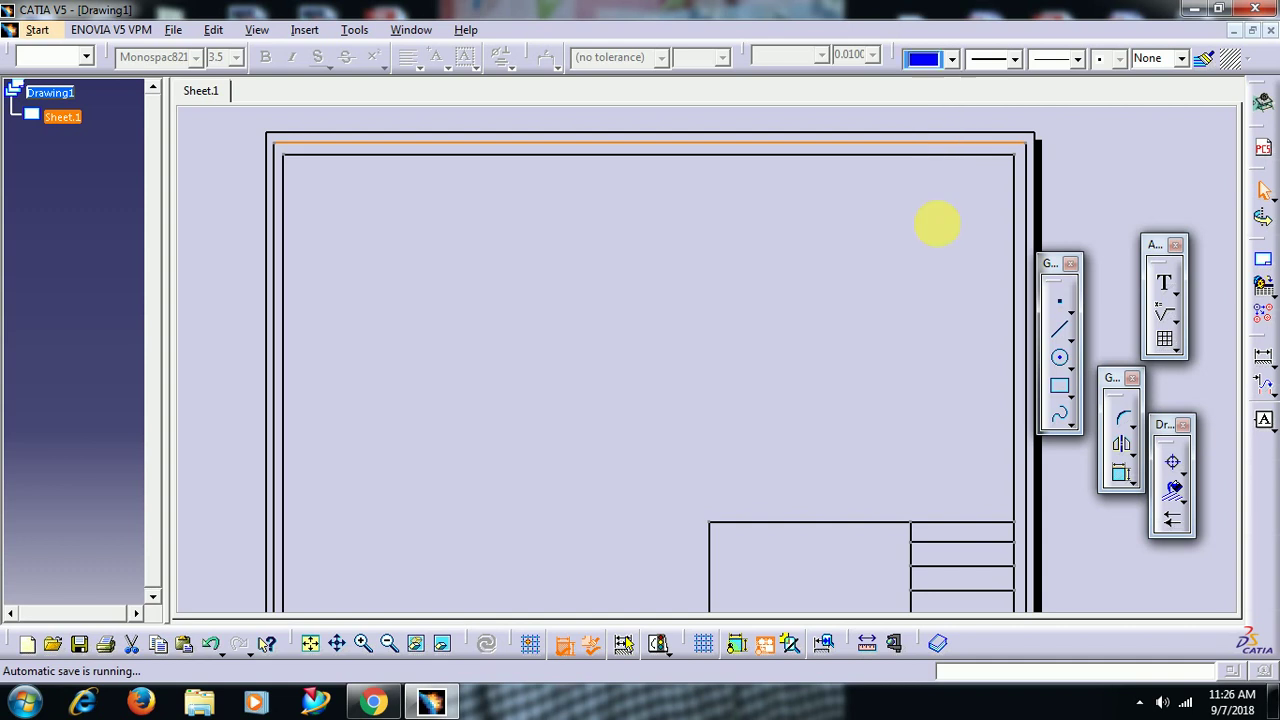
click(646, 197)
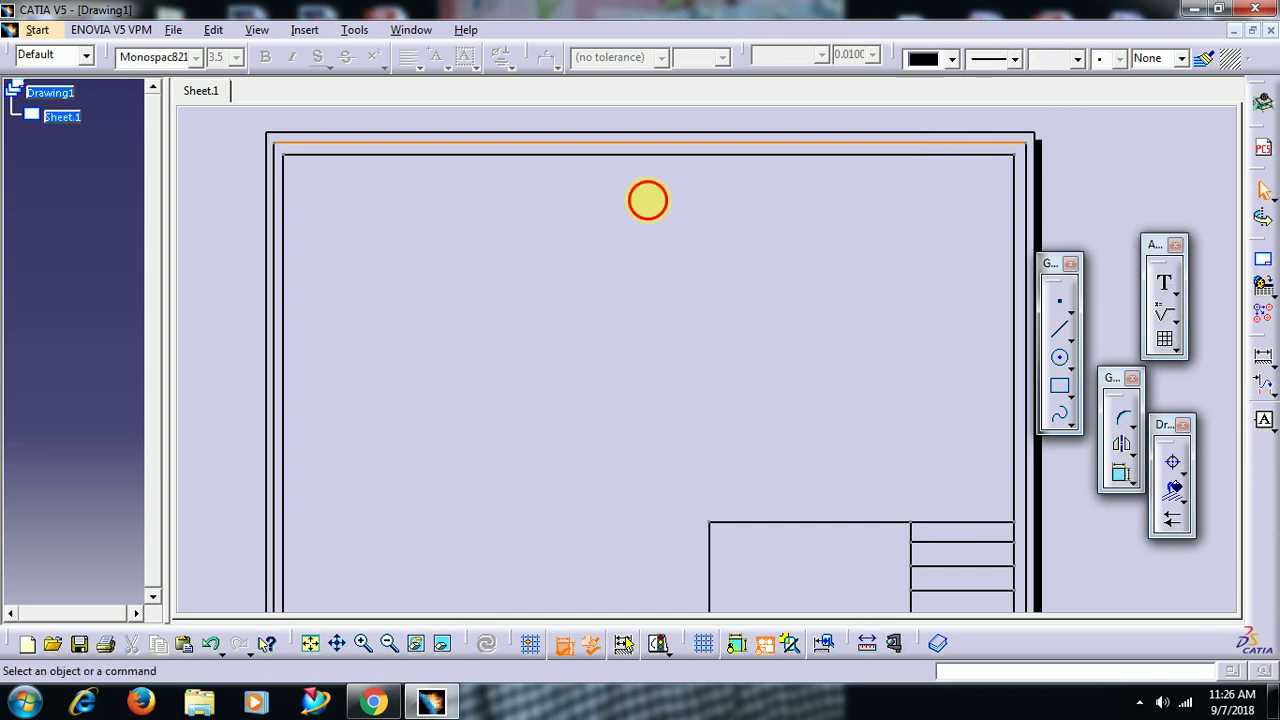
- Colour the outer border's left, bottom and right lines and all four inner border lines light blue
click(282, 218)
middle_drag(606, 314, 608, 222)
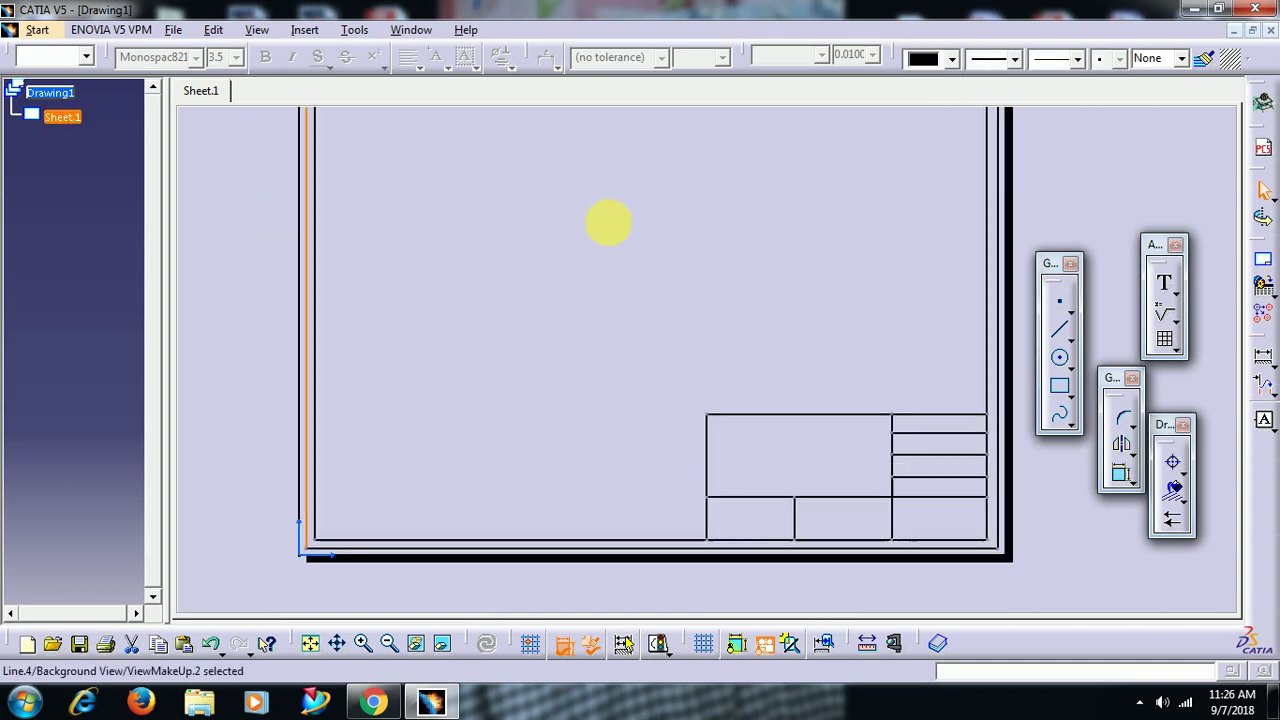
ctrl+click(418, 549)
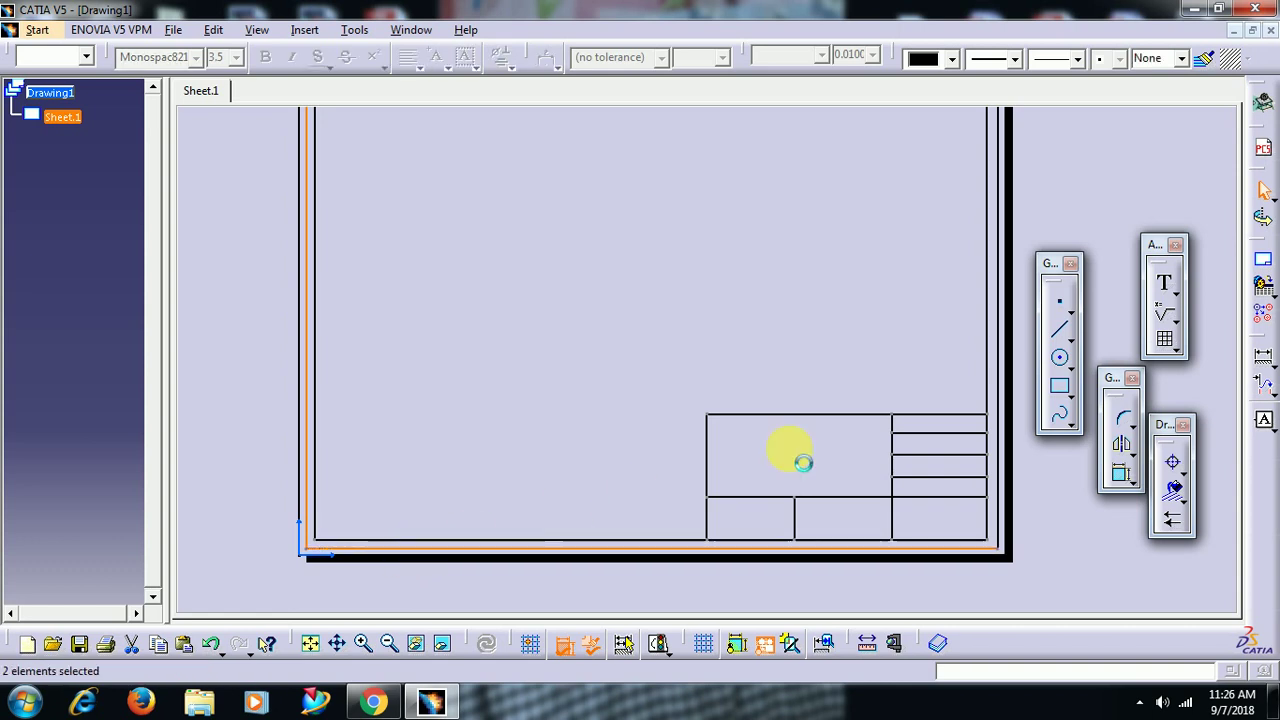
ctrl+click(989, 338)
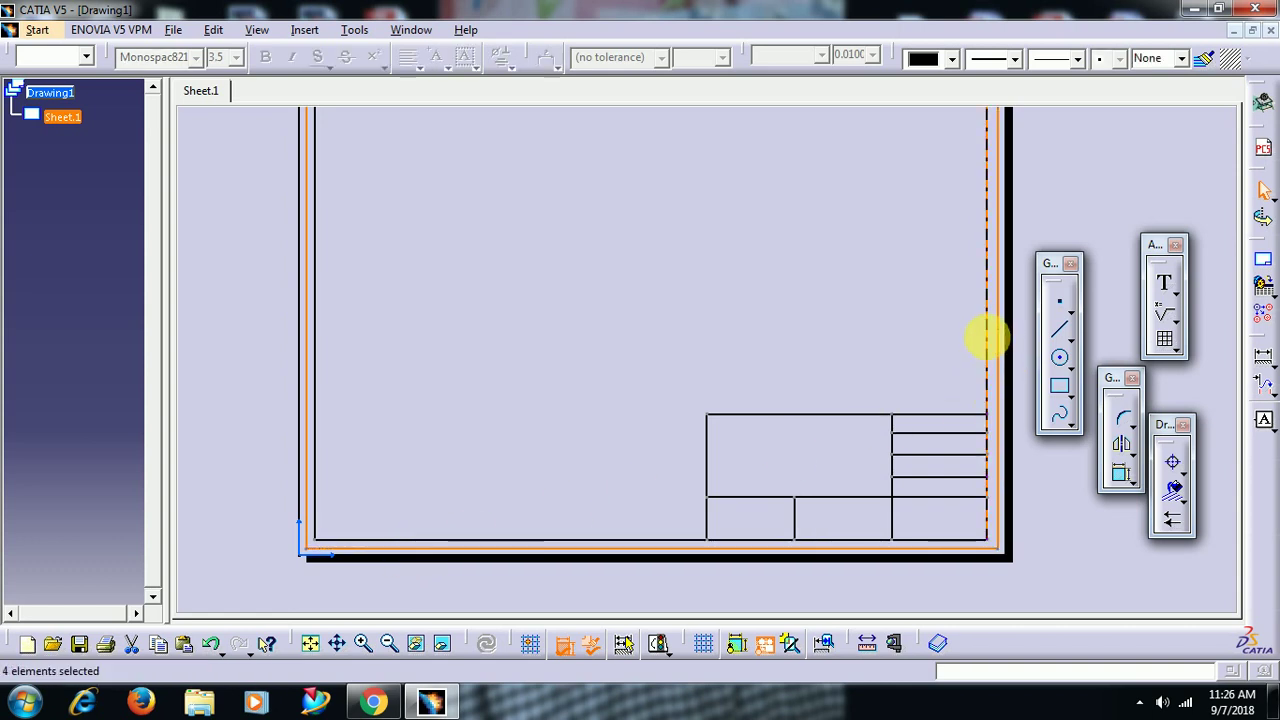
ctrl+click(532, 540)
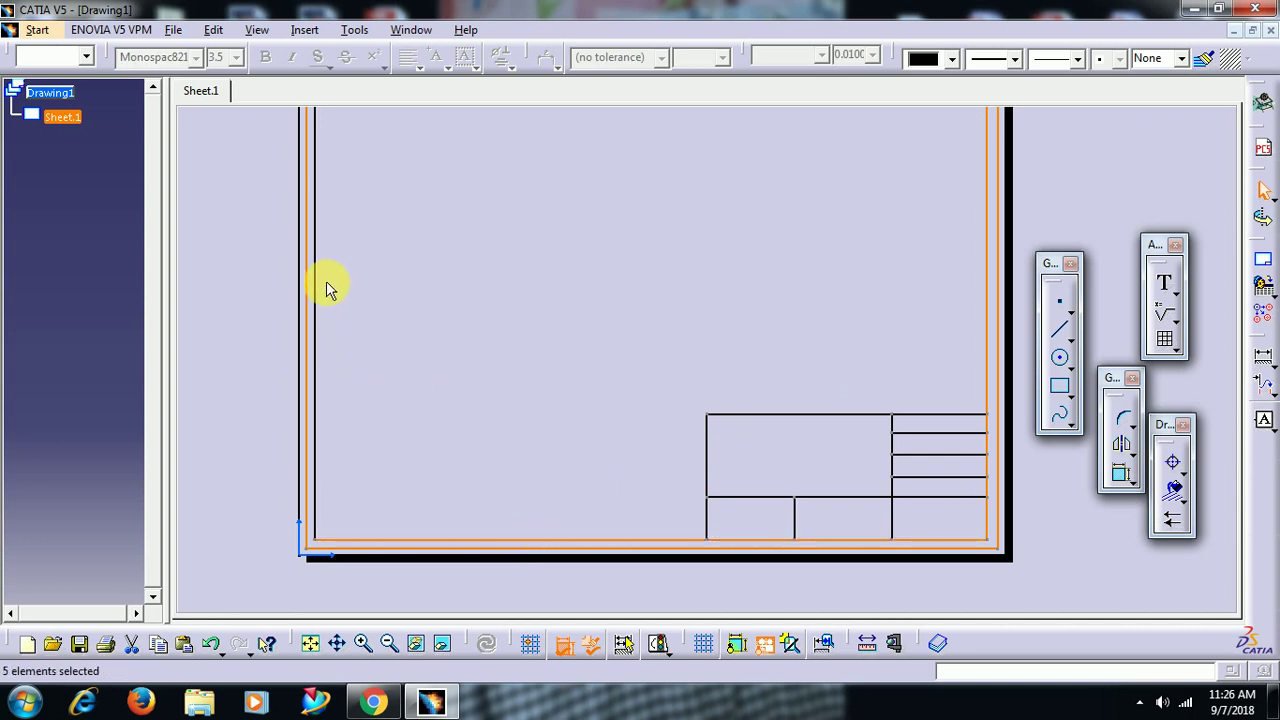
scroll(574, 357, up, 3)
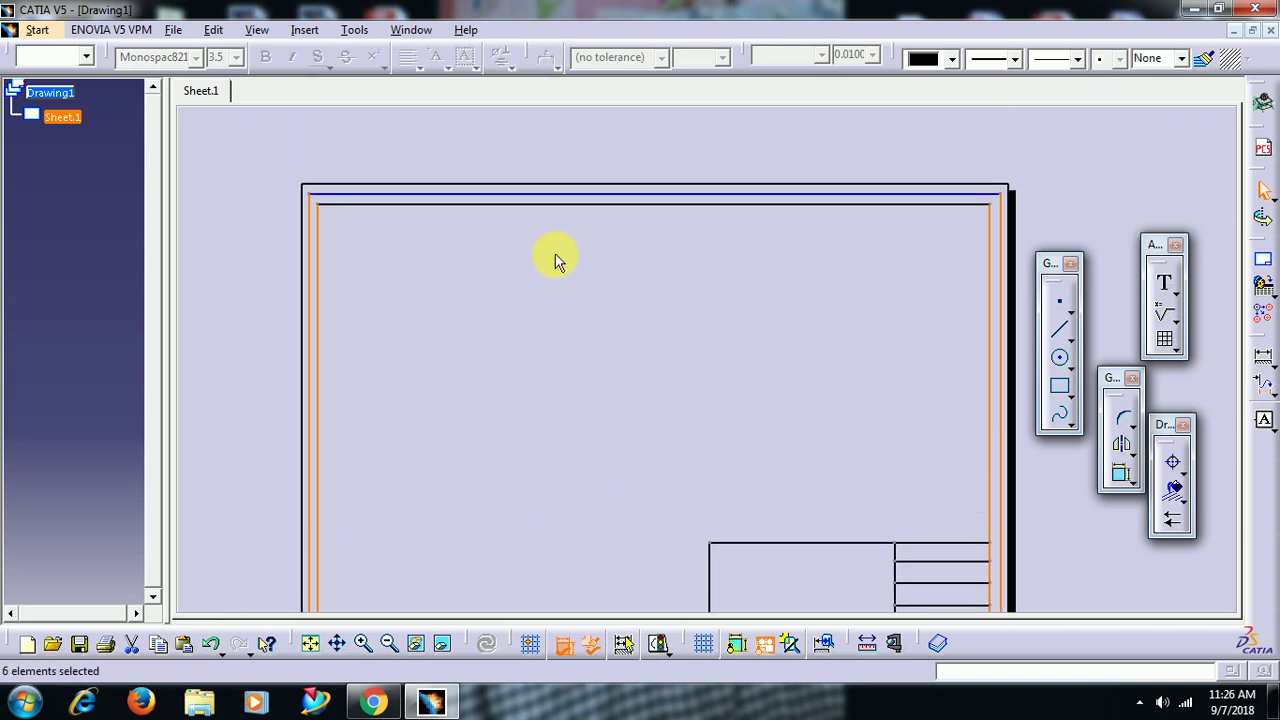
ctrl+click(562, 205)
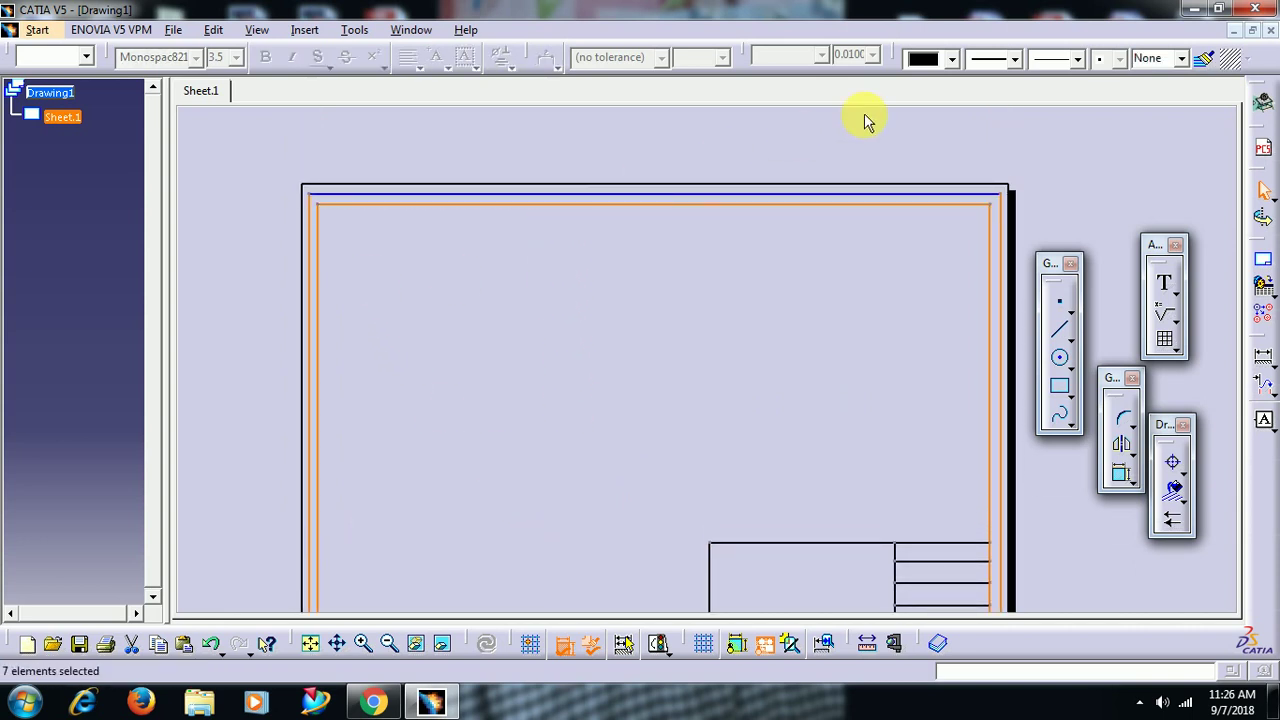
click(950, 57)
click(942, 245)
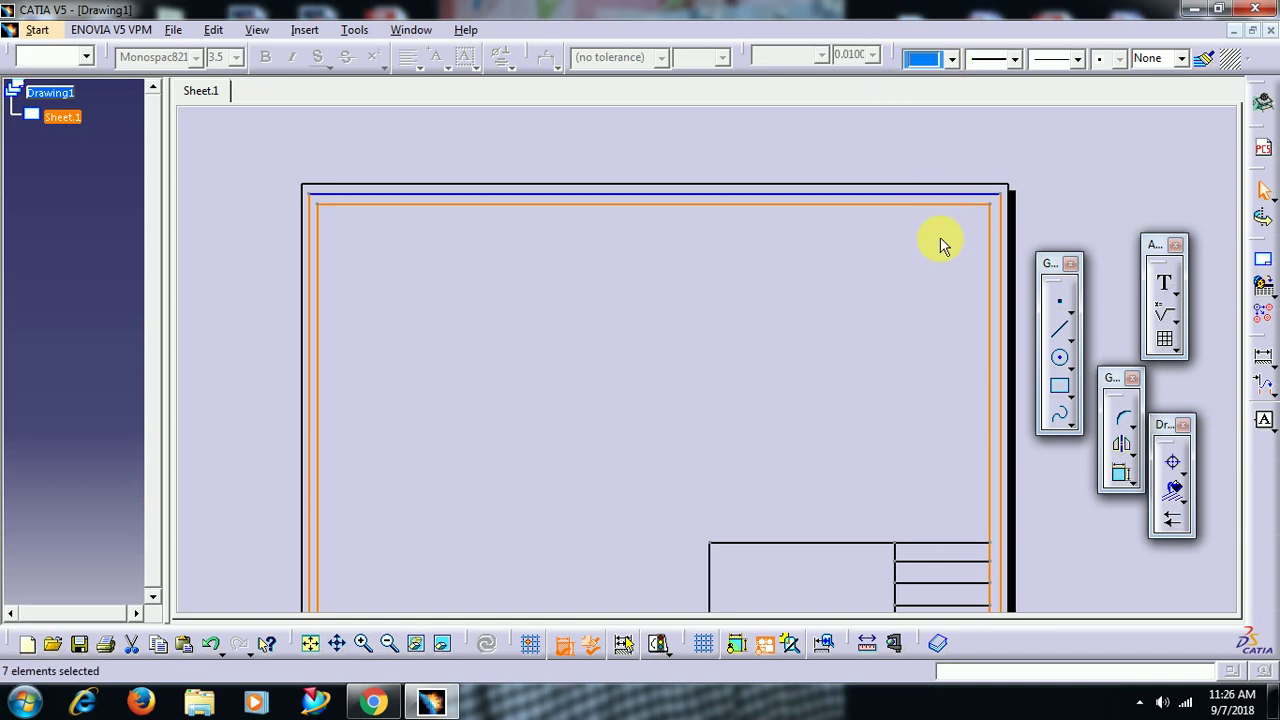
click(703, 300)
- Add the text "IMPERIAL CAD" inside the title block's large upper-left cell
scroll(709, 260, down, 5)
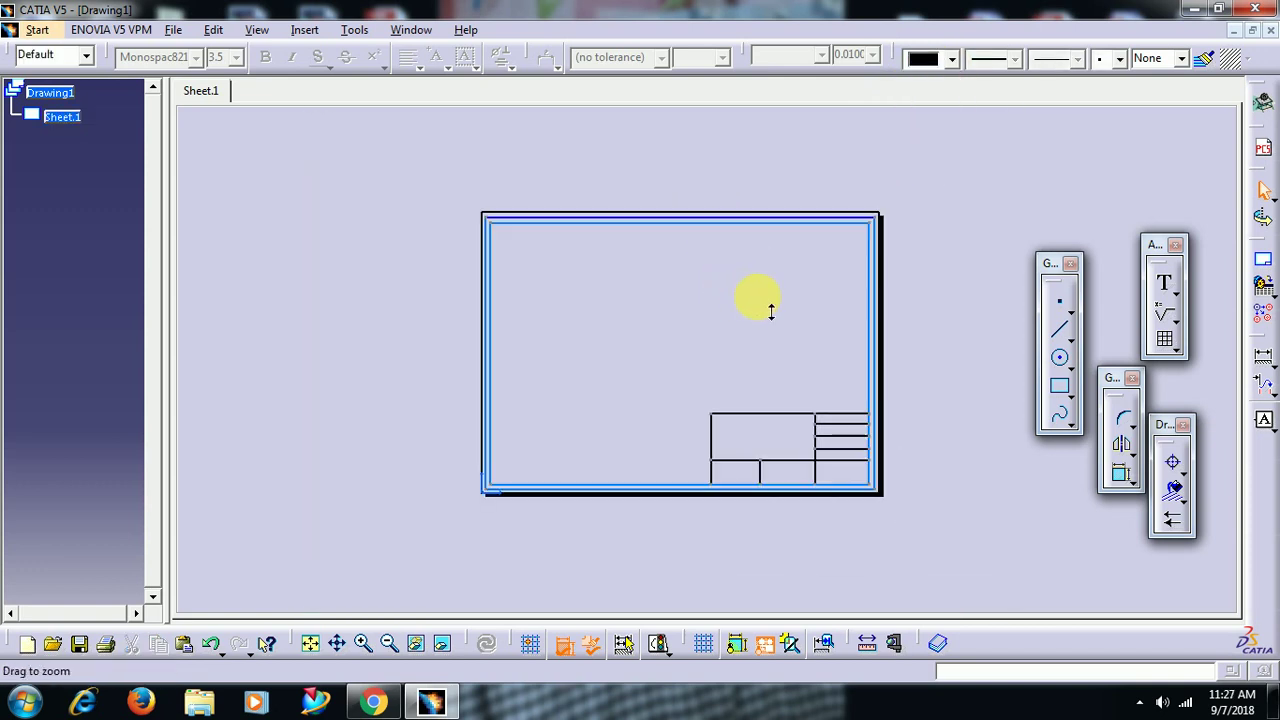
scroll(770, 311, up, 6)
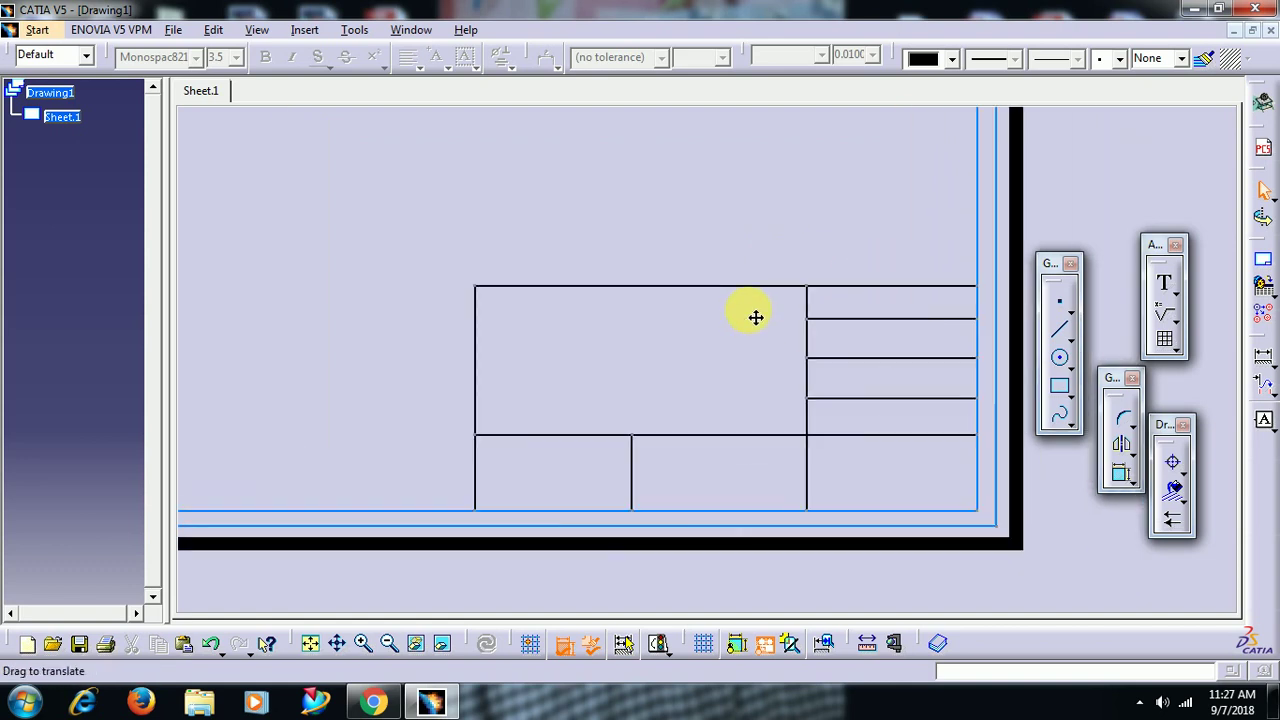
middle_drag(857, 366, 900, 400)
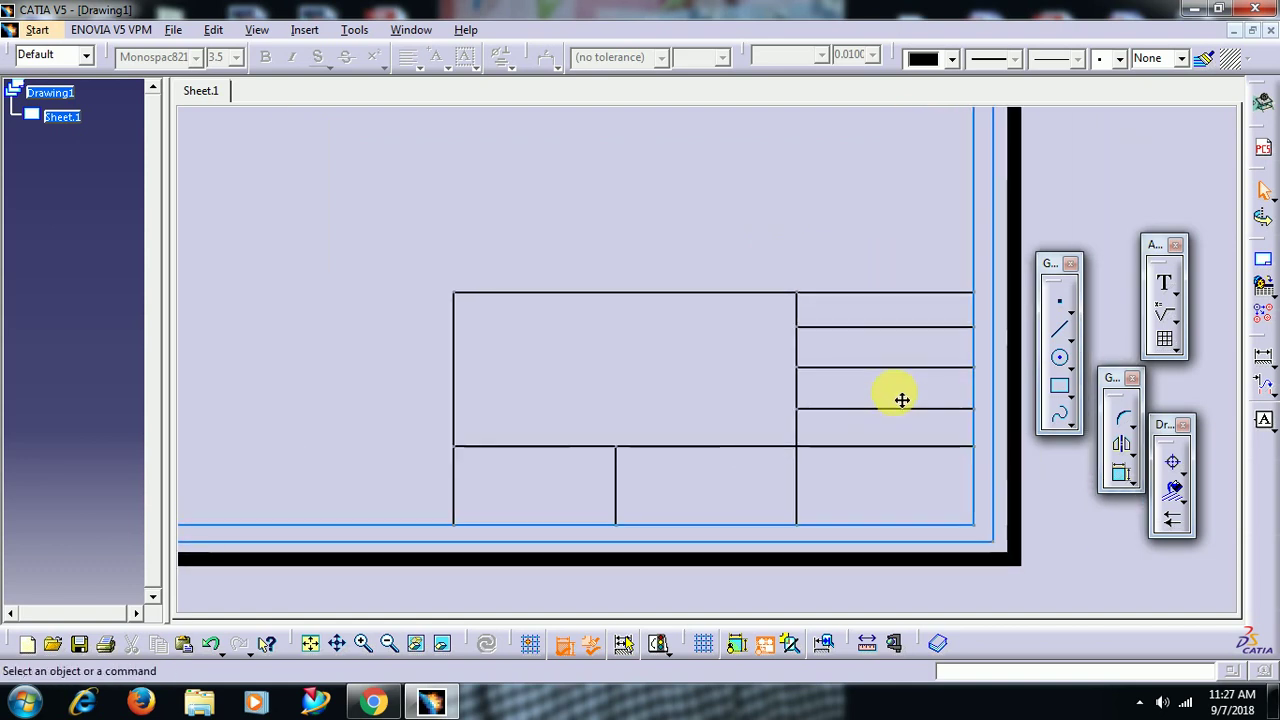
click(1167, 287)
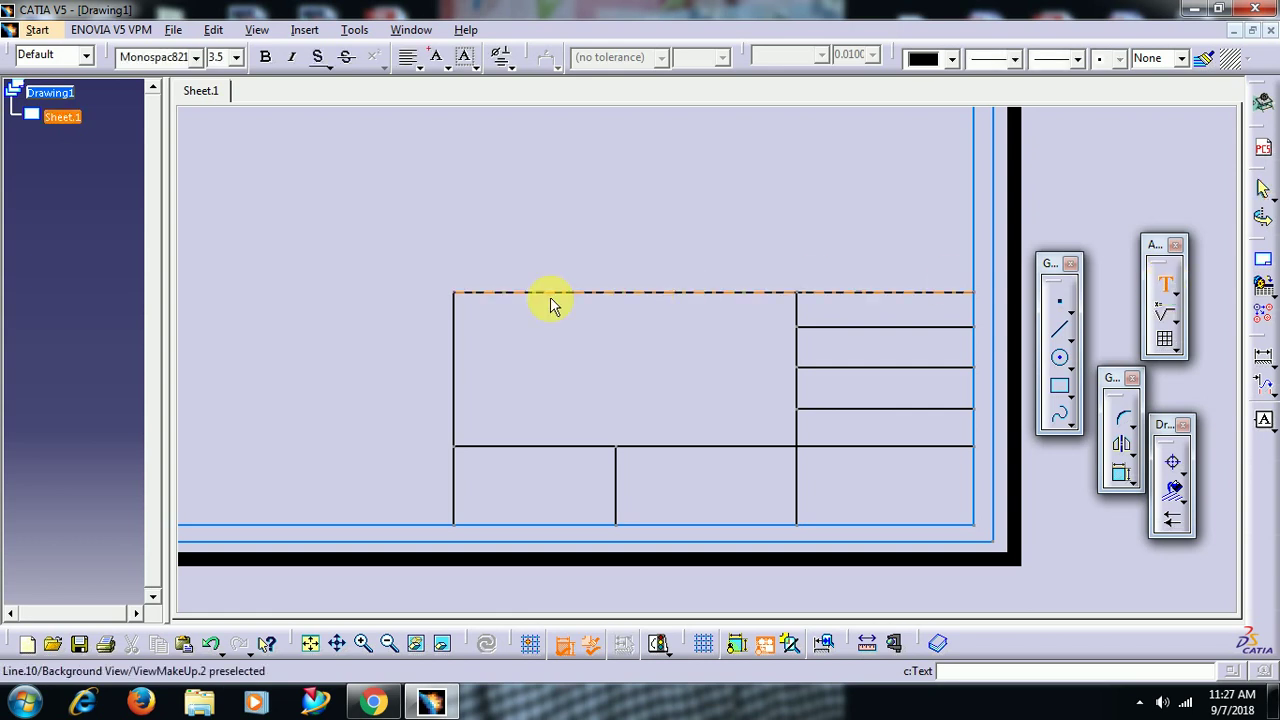
click(496, 363)
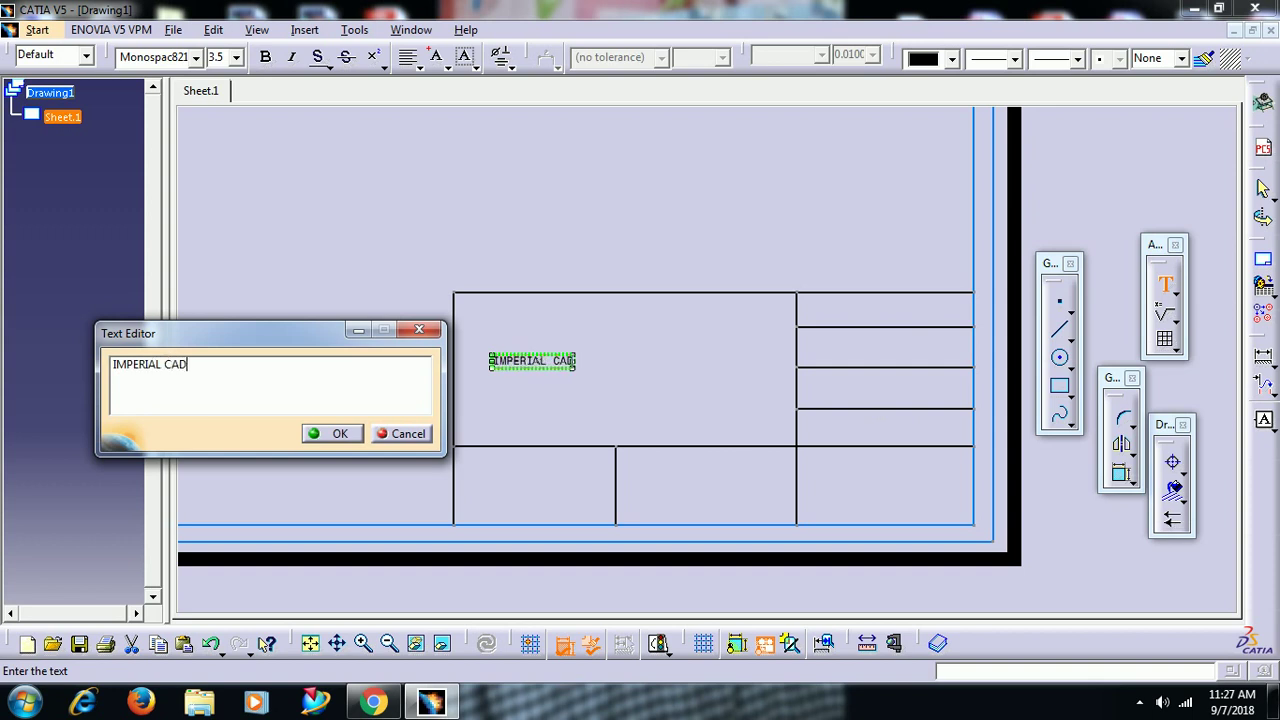
click(340, 434)
- Set the font size of the "IMPERIAL CAD" text to 10 mm in its properties
right_click(529, 370)
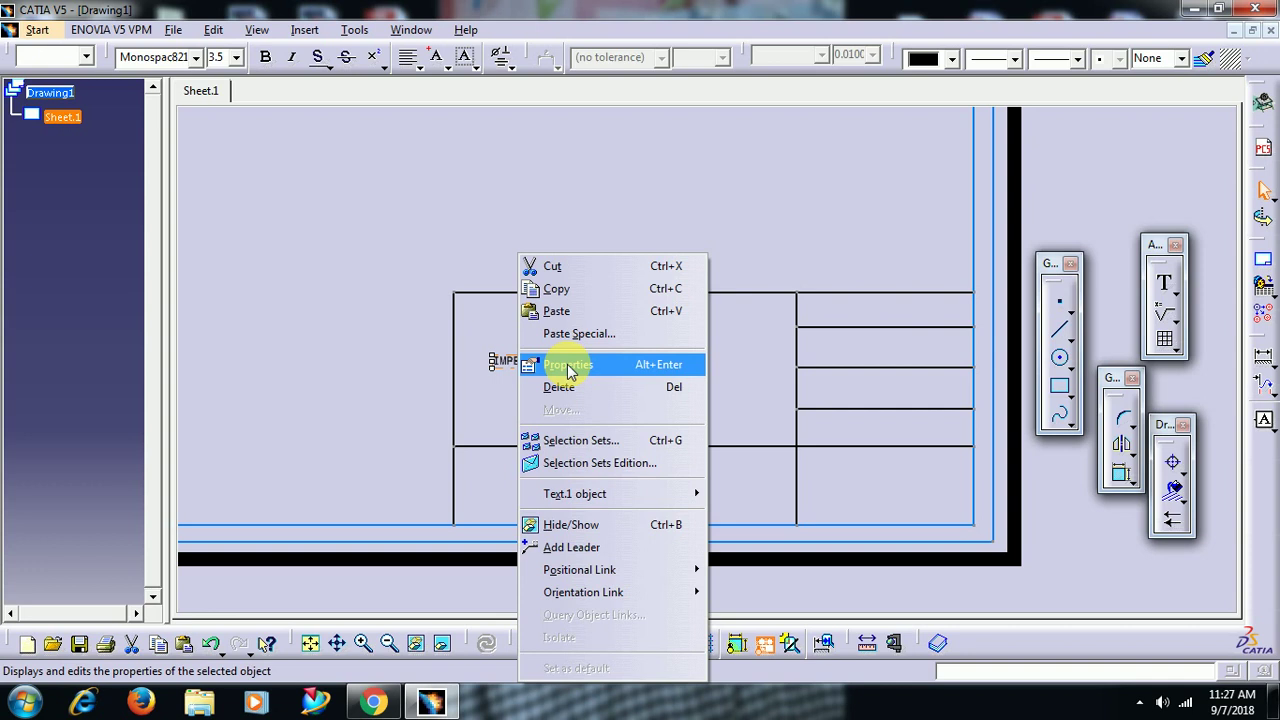
click(443, 329)
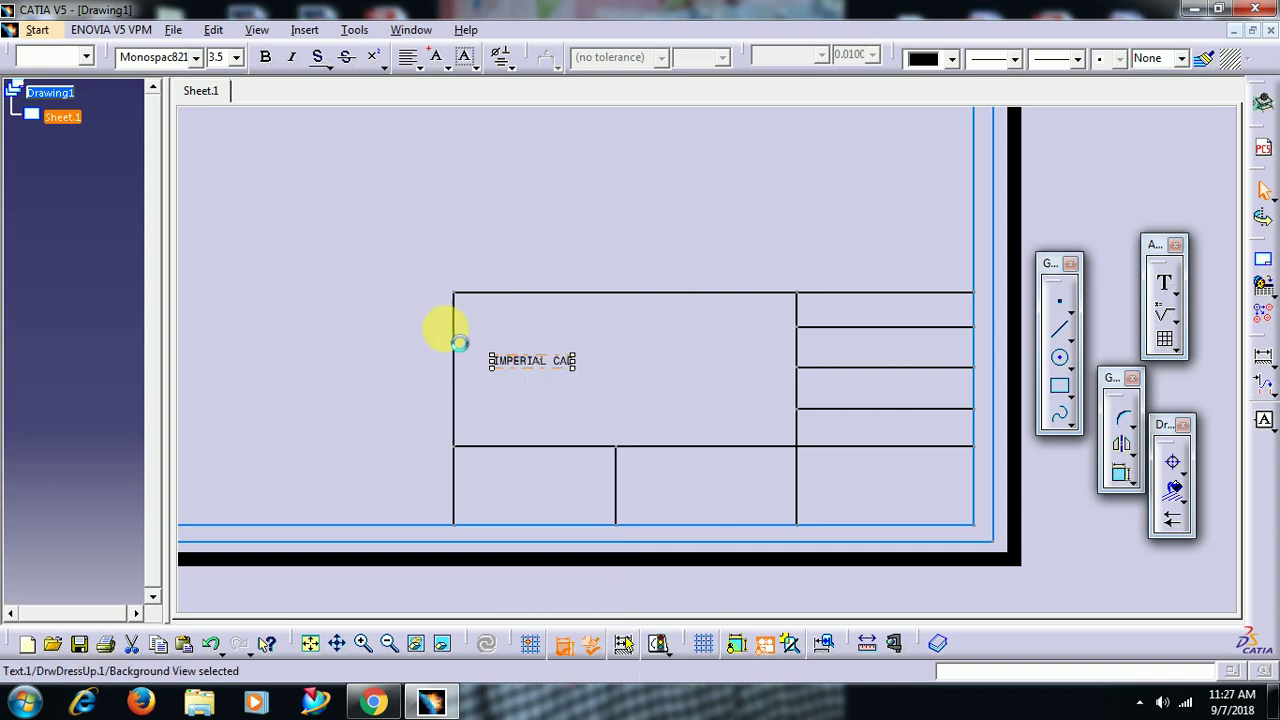
right_click(529, 368)
click(597, 346)
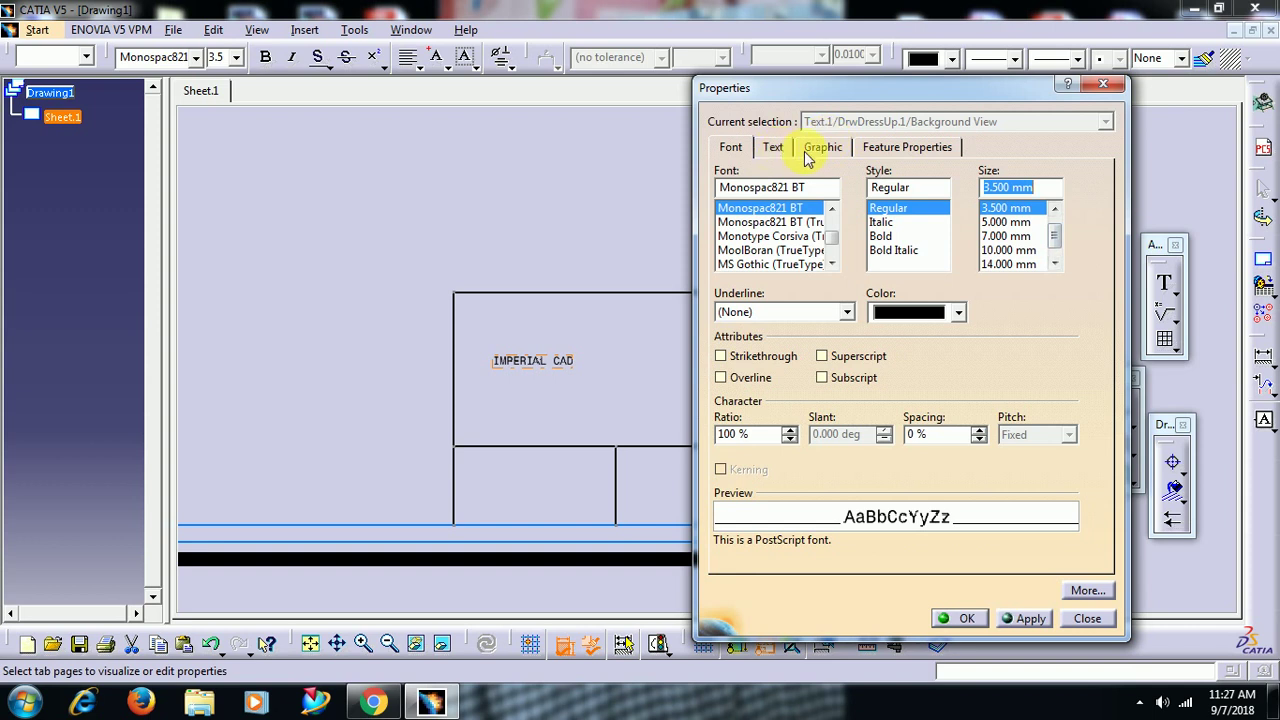
click(1007, 250)
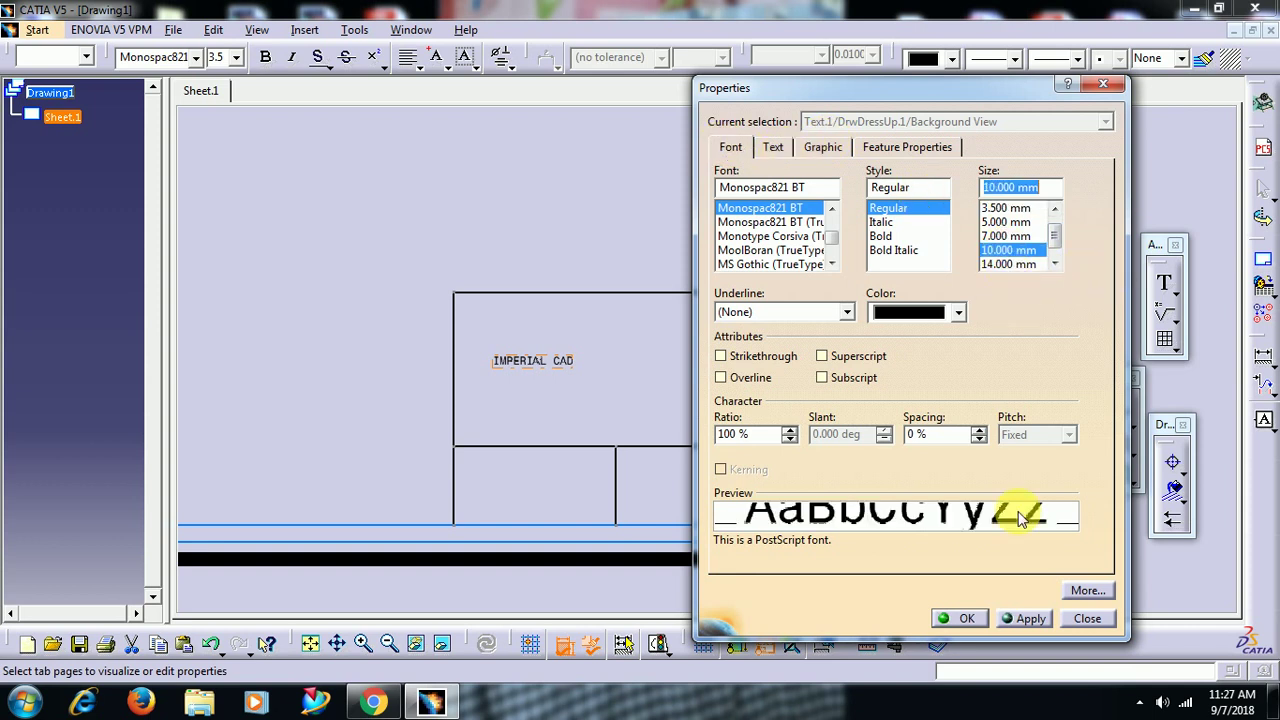
click(1029, 618)
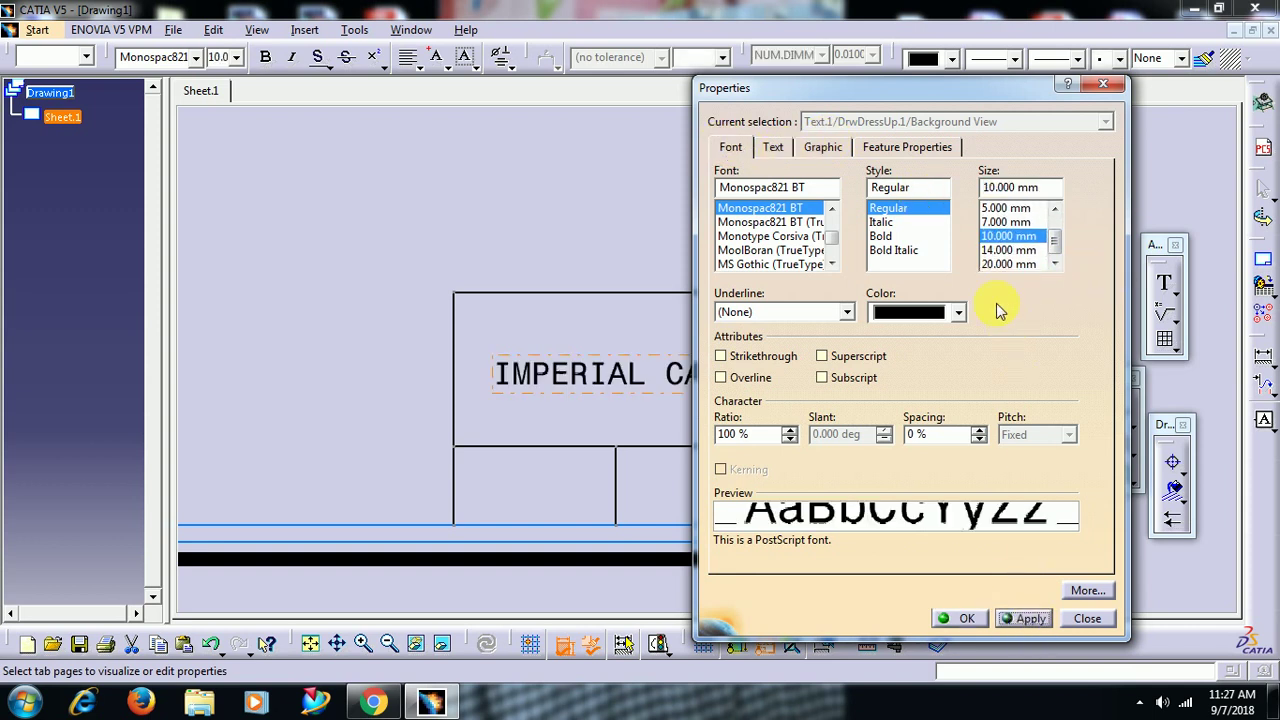
- Set the "IMPERIAL CAD" text's style to Bold Italic and its colour to magenta
click(895, 250)
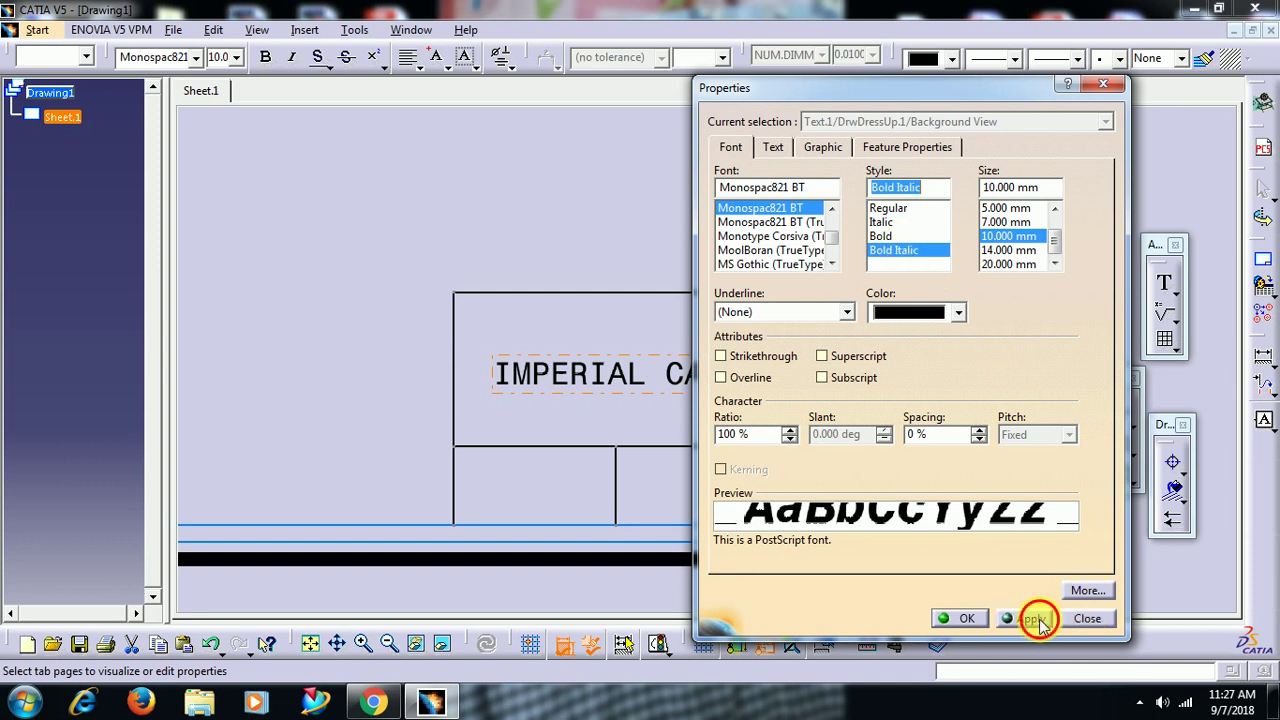
click(1032, 618)
click(916, 314)
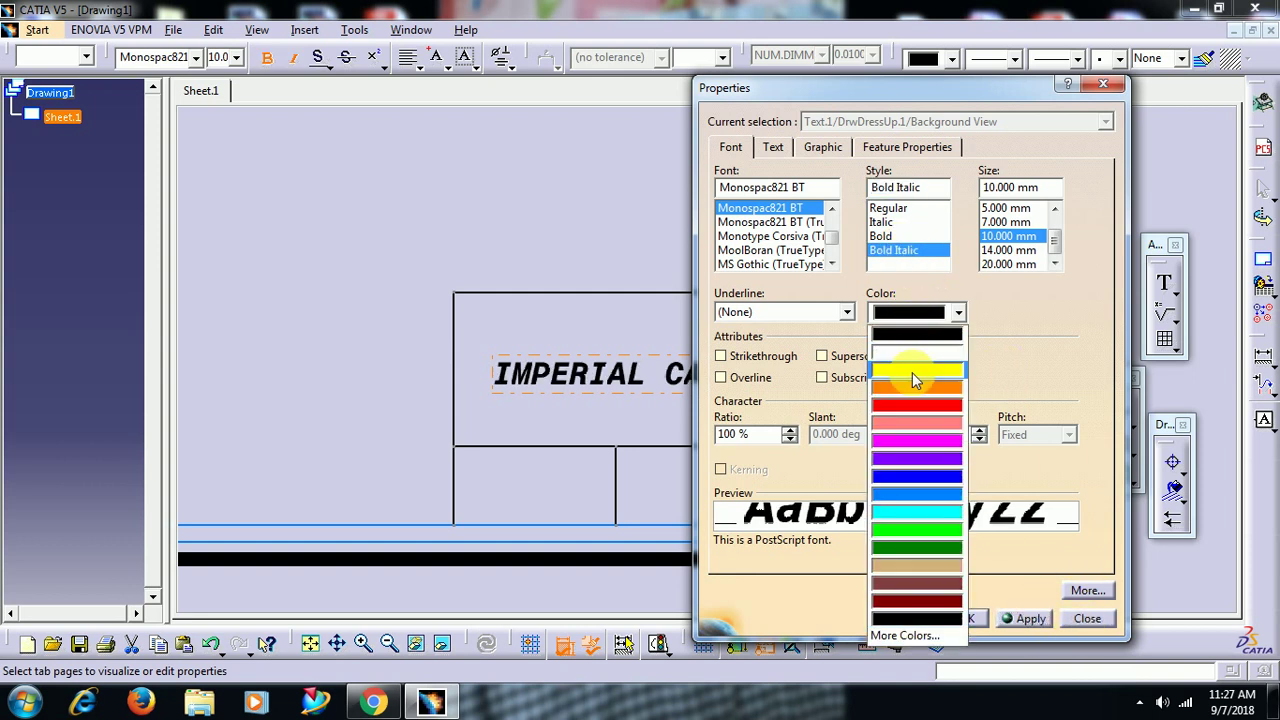
click(910, 440)
click(958, 618)
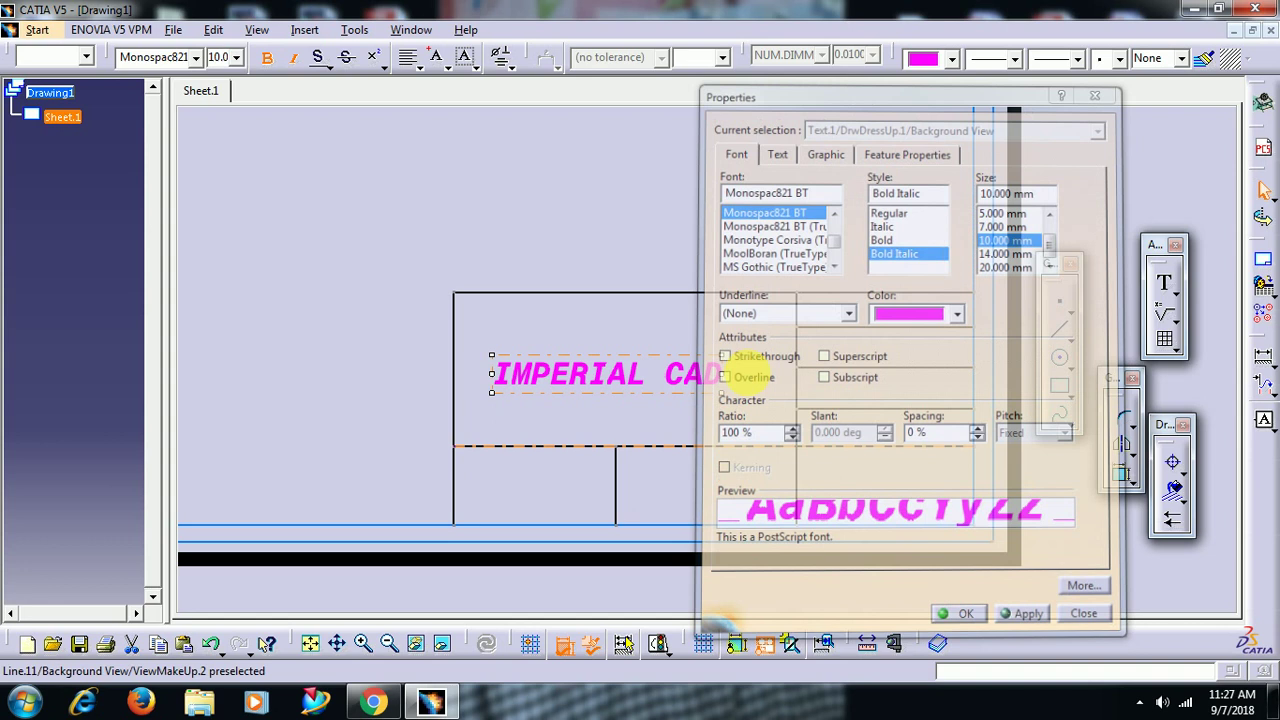
- Add the text "DWG NO:" inside the middle cell of the title block's bottom row
mouse_move(654, 220)
middle_down()
mouse_move(749, 191)
mouse_move(823, 370)
mouse_move(834, 329)
mouse_move(714, 394)
mouse_move(743, 363)
mouse_move(785, 395)
mouse_move(985, 314)
middle_up()
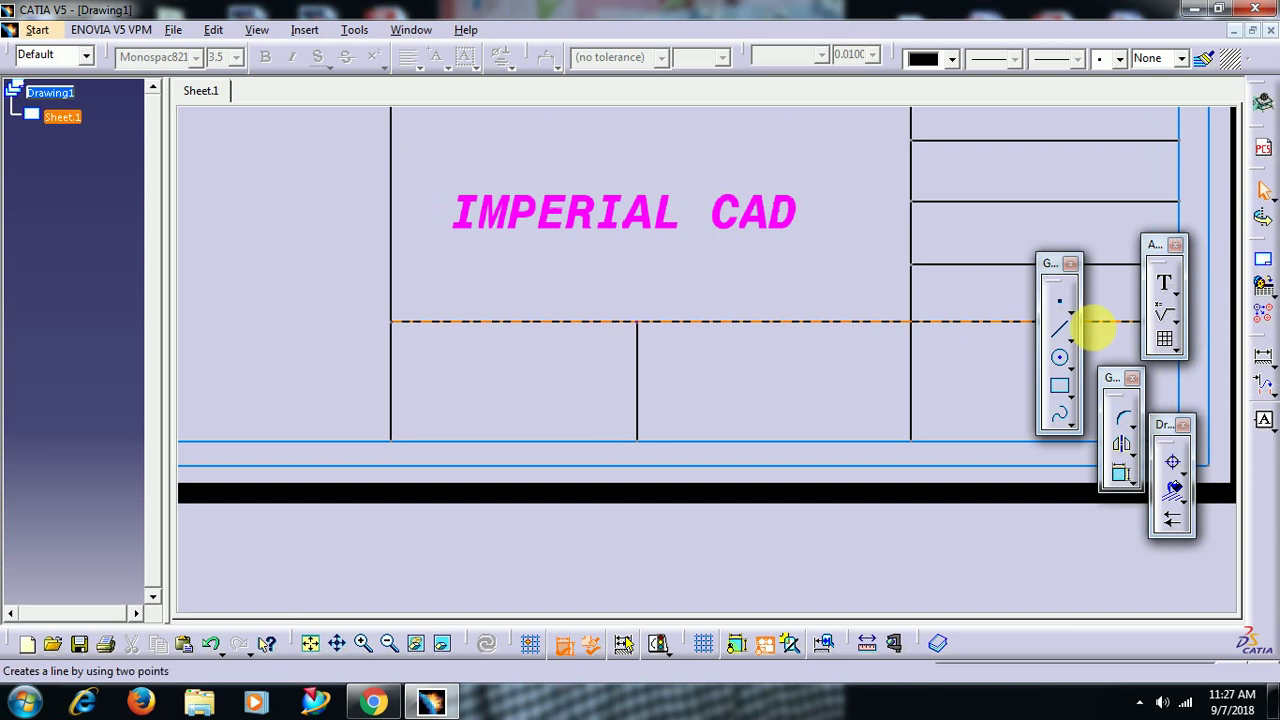
click(1165, 285)
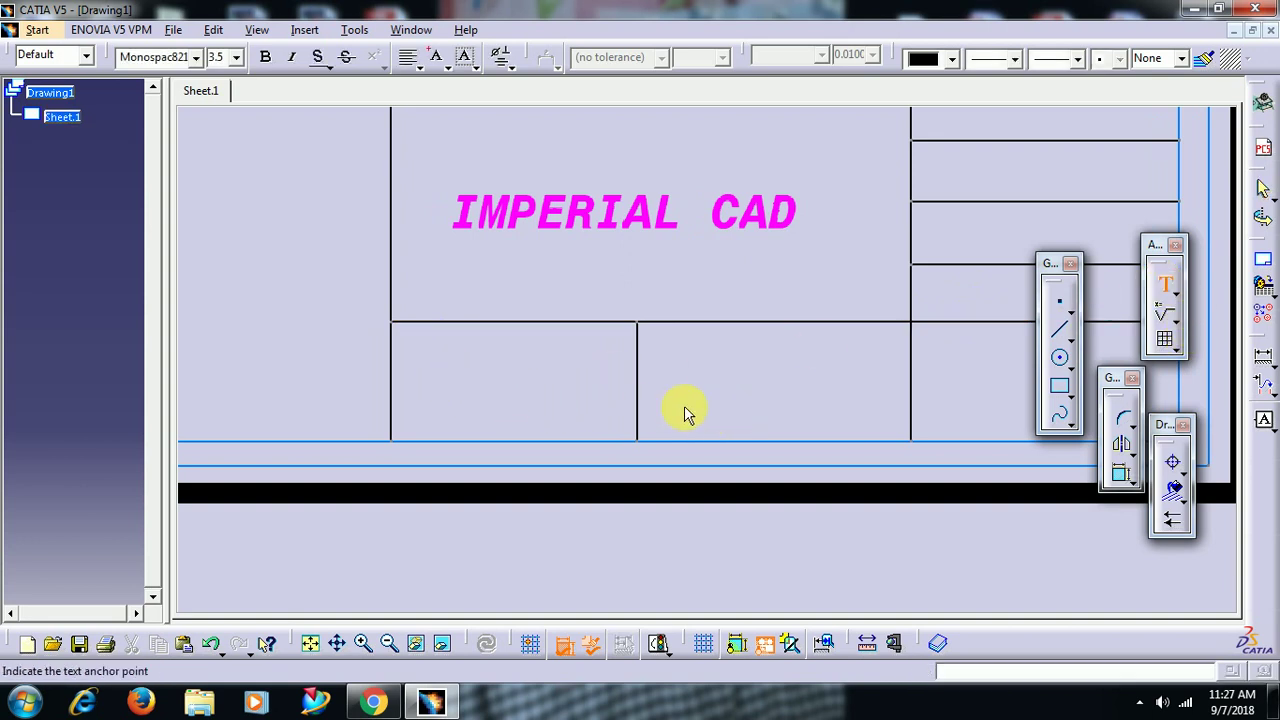
middle_drag(685, 415, 643, 380)
click(557, 354)
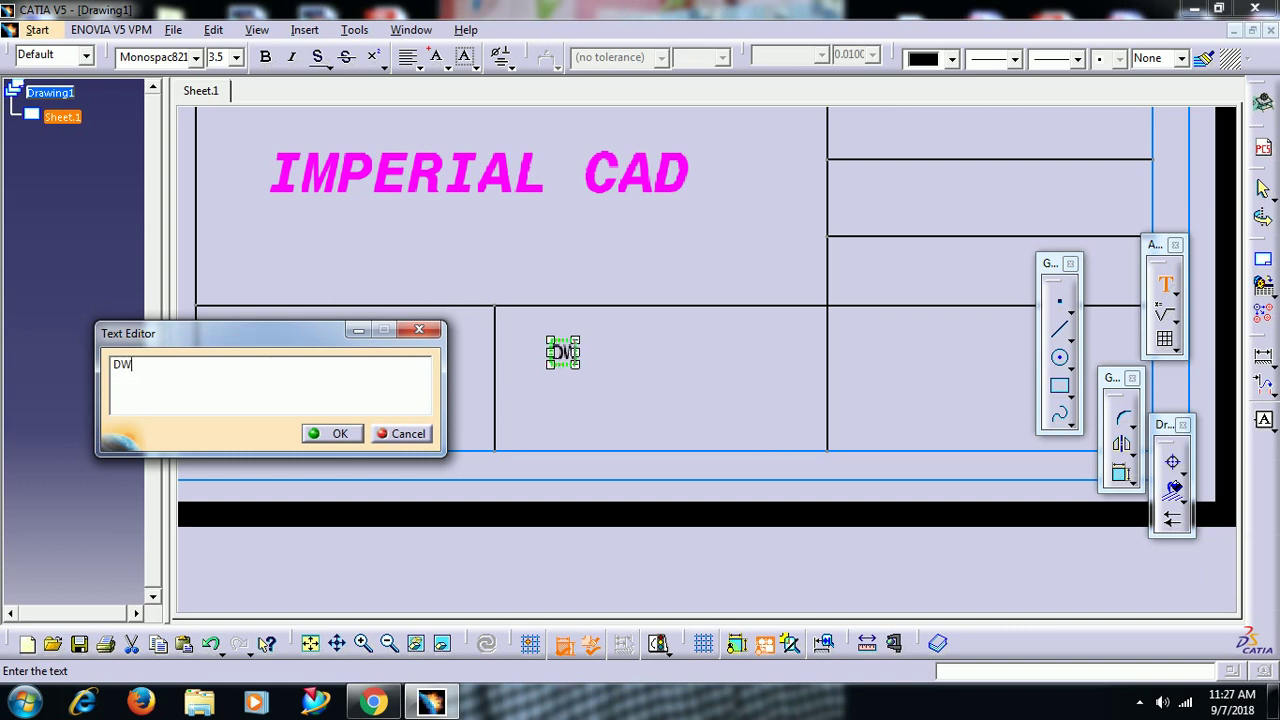
text(DWG NO:)
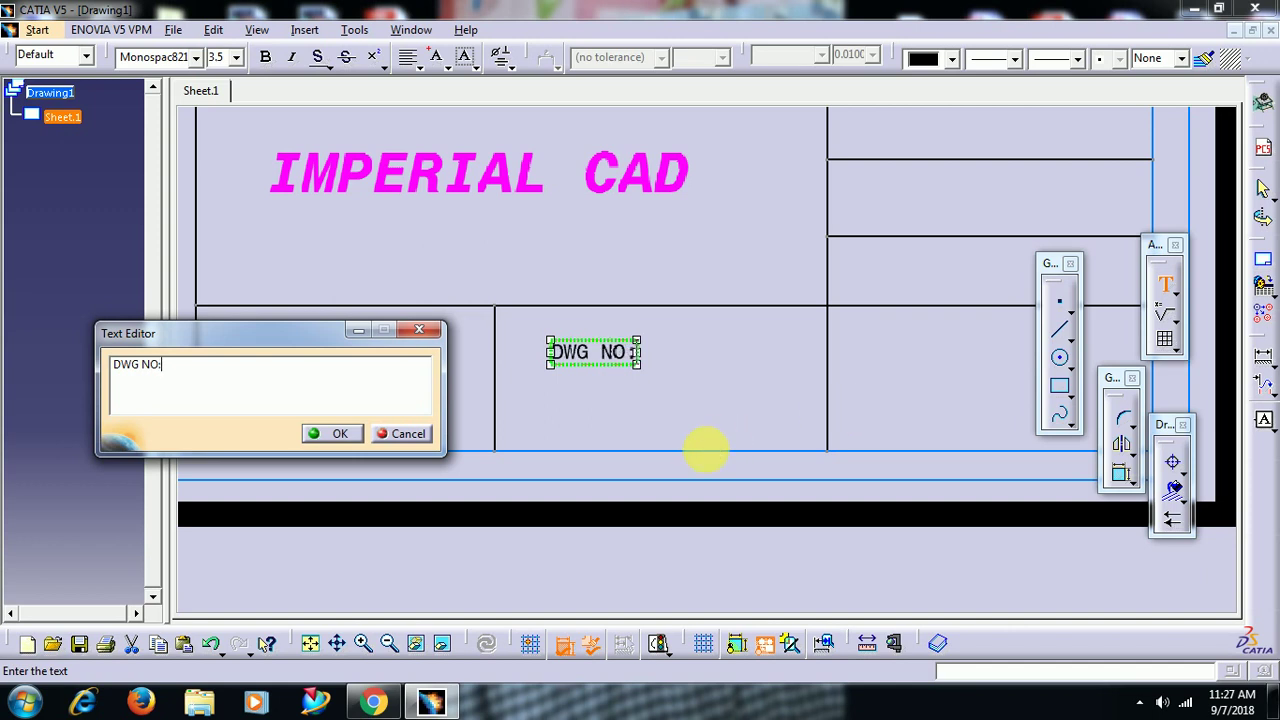
click(335, 433)
right_click(585, 362)
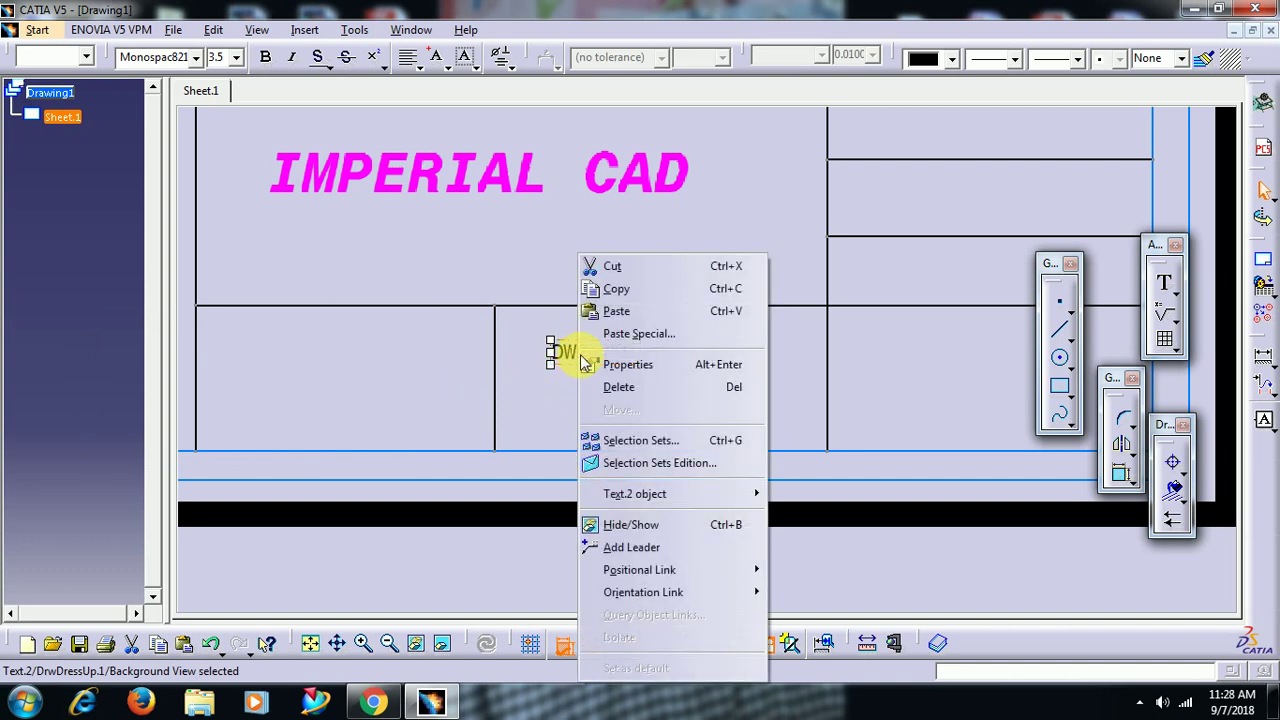
click(643, 364)
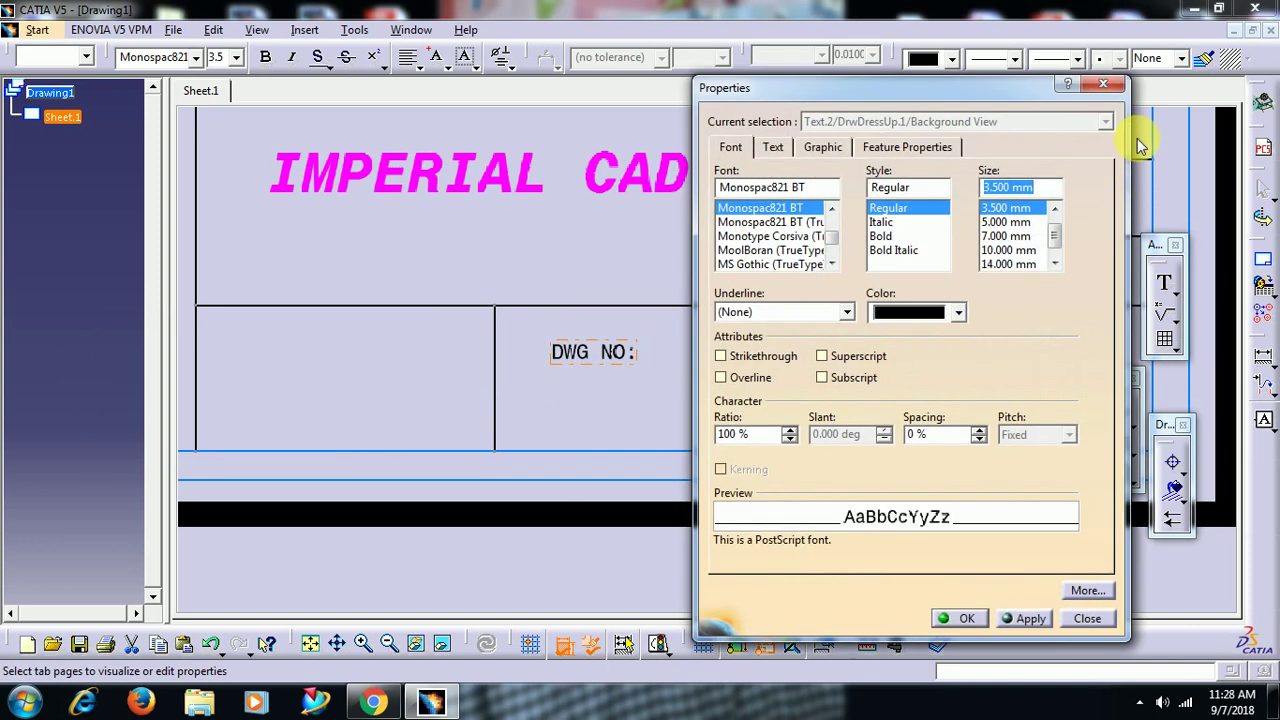
click(1108, 85)
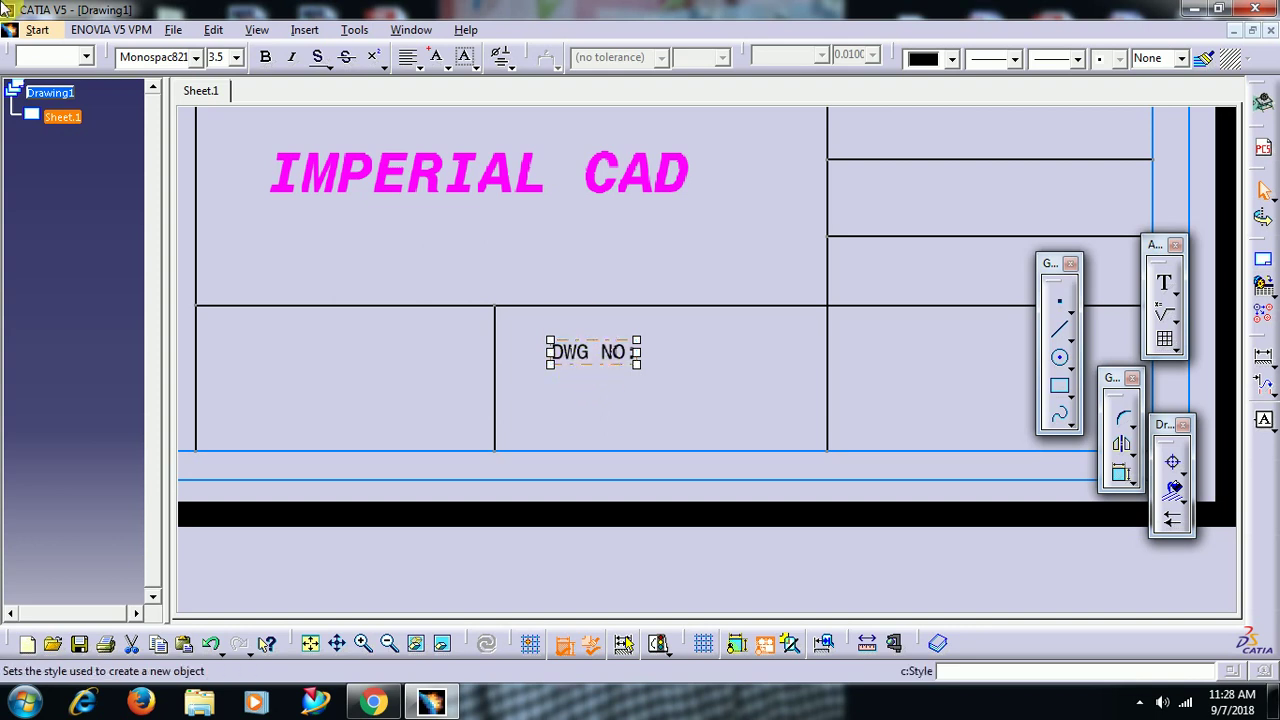
- Set the font size of the "DWG NO:" text to 5.0 mm
mouse_move(114, 54)
mouse_down()
mouse_move(177, 194)
mouse_move(291, 224)
mouse_up()
mouse_move(401, 306)
middle_down()
mouse_move(424, 340)
mouse_move(423, 329)
middle_up()
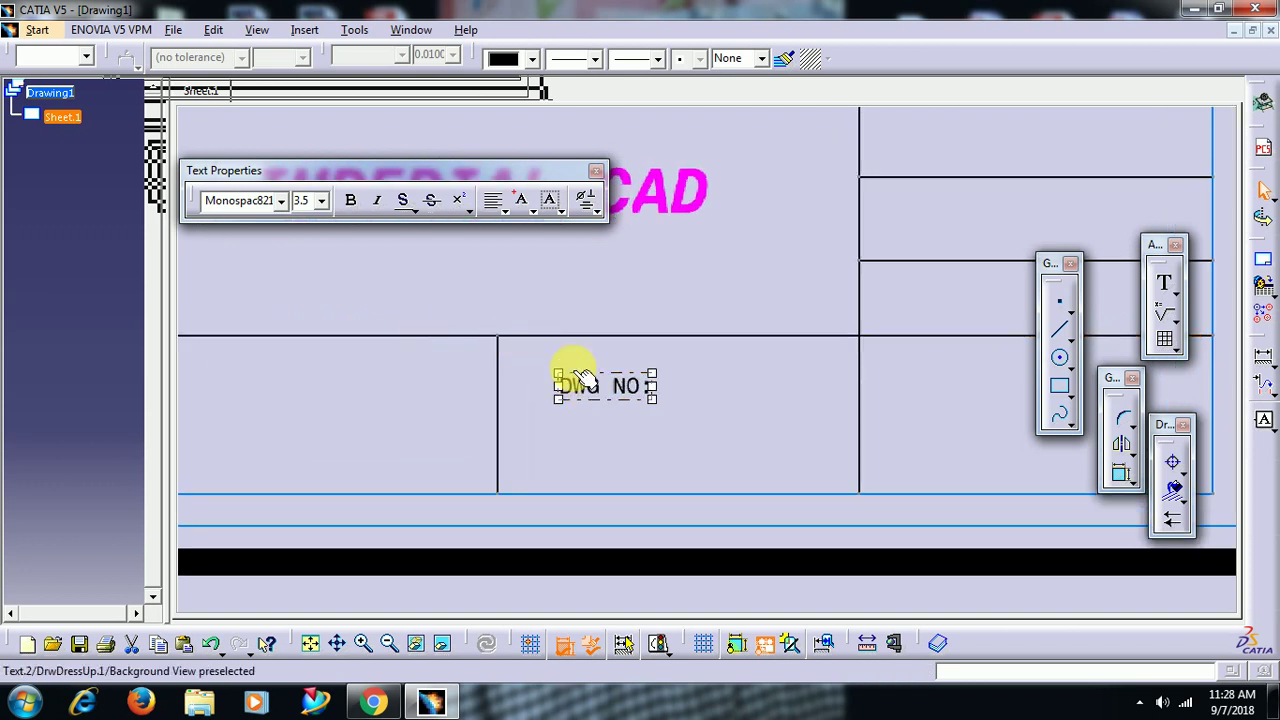
click(321, 200)
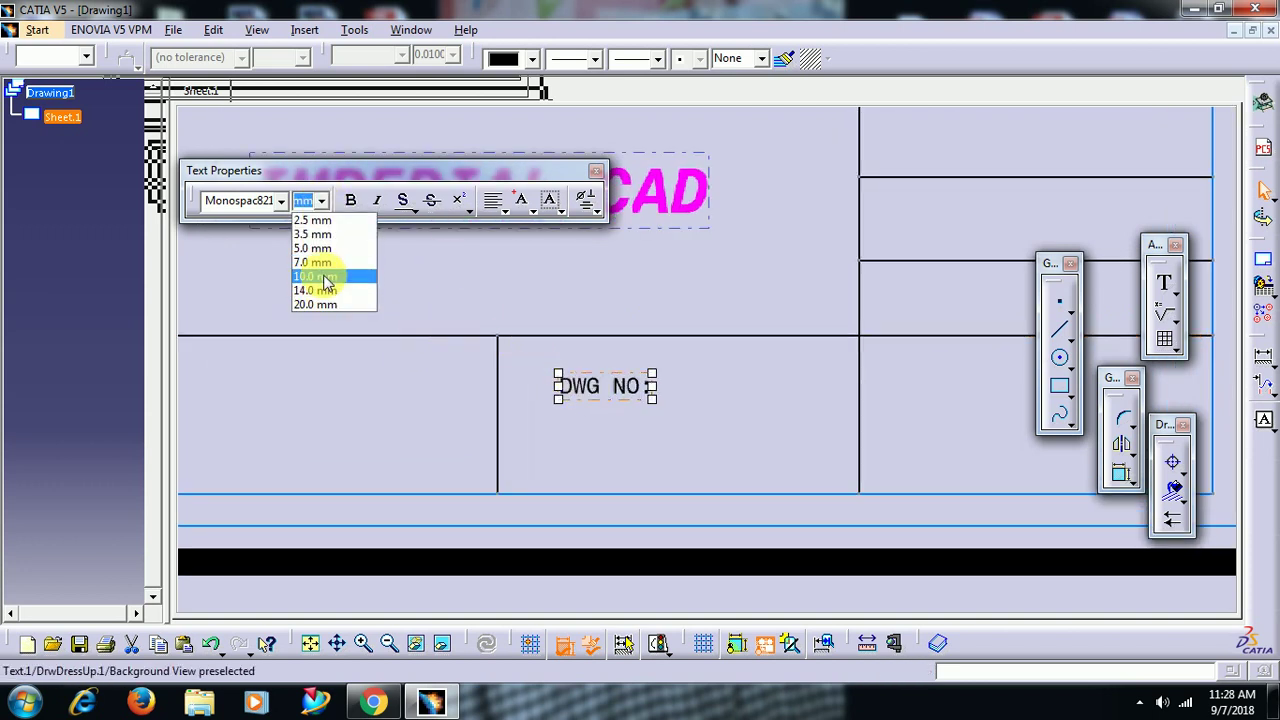
click(323, 277)
click(321, 200)
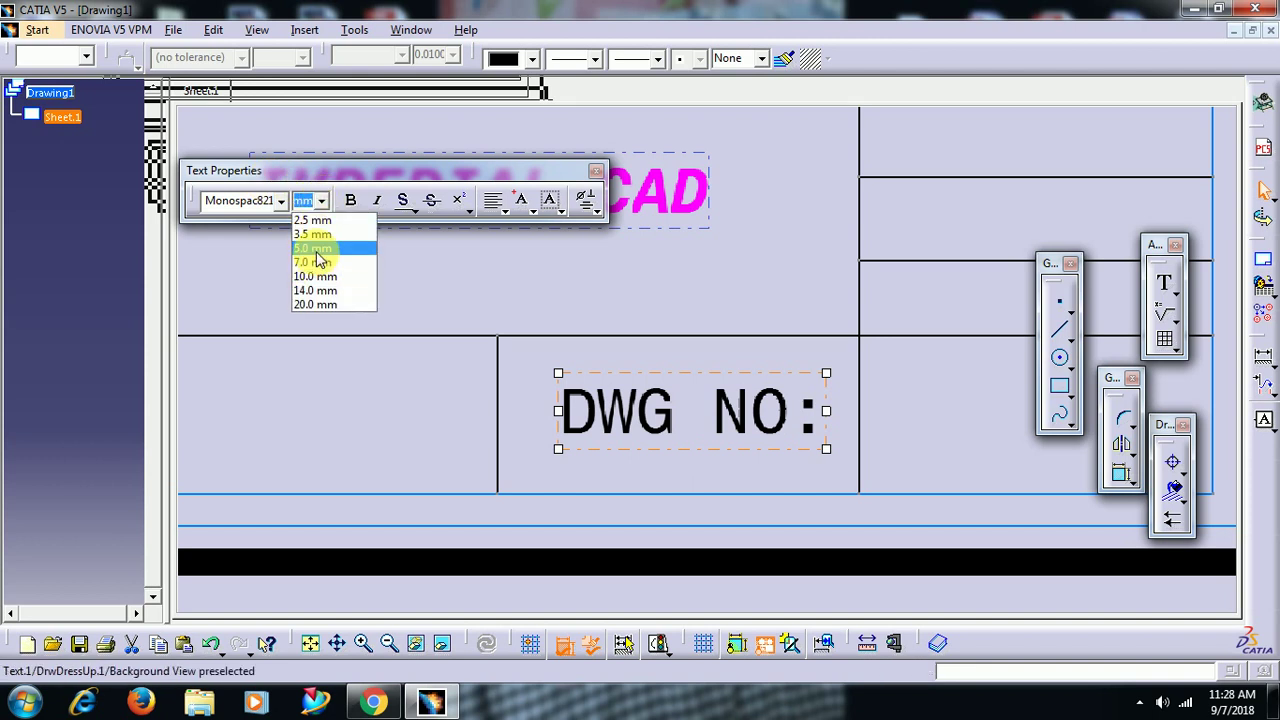
click(313, 248)
- Make the "DWG NO:" text bold and italic, and dock the floating text formatting controls again
click(351, 200)
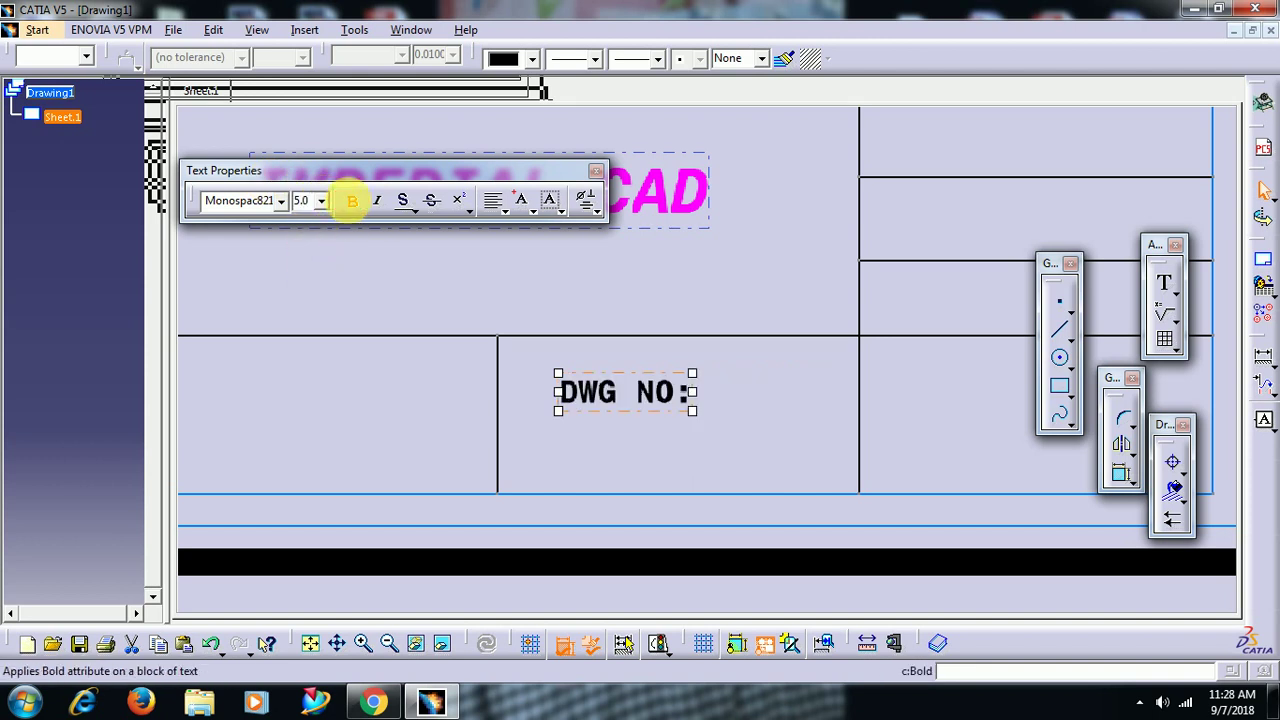
click(378, 201)
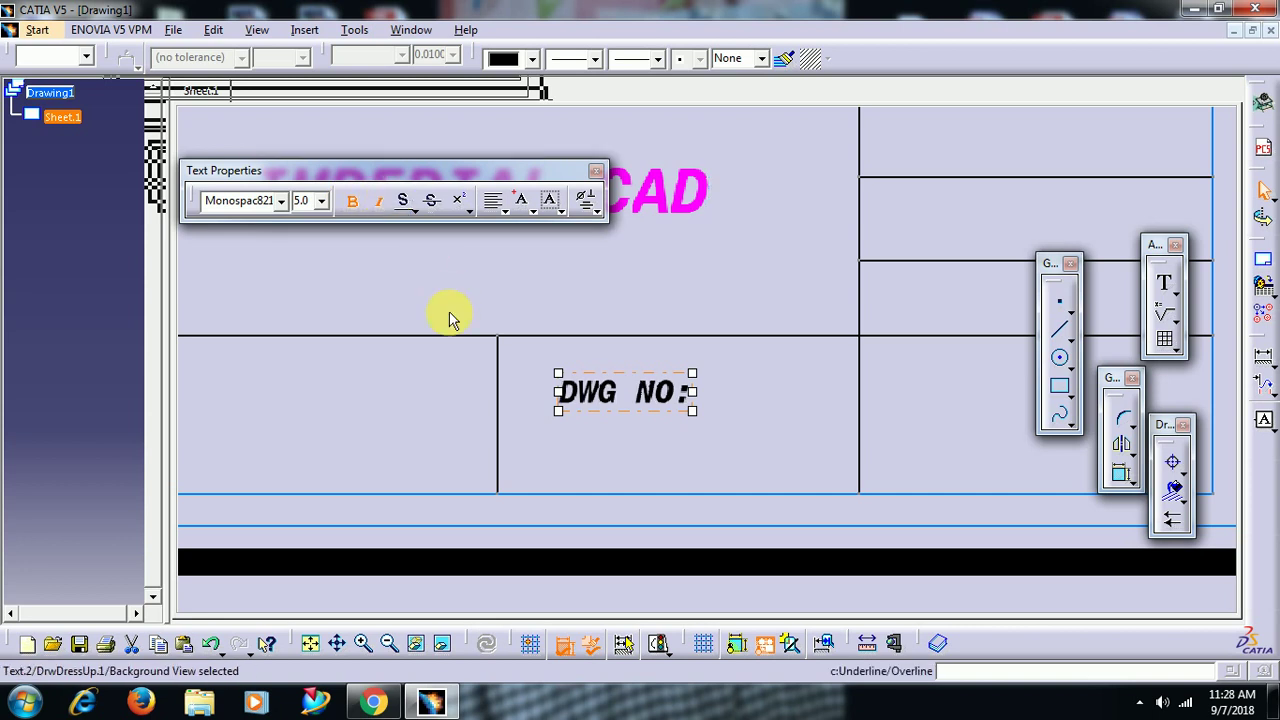
click(411, 358)
drag(486, 171, 490, 92)
- Switch the sheet from background editing back to the working views
mouse_move(580, 223)
middle_down()
mouse_move(627, 336)
mouse_move(810, 452)
mouse_move(751, 380)
mouse_move(671, 374)
mouse_move(651, 397)
mouse_move(461, 396)
middle_up()
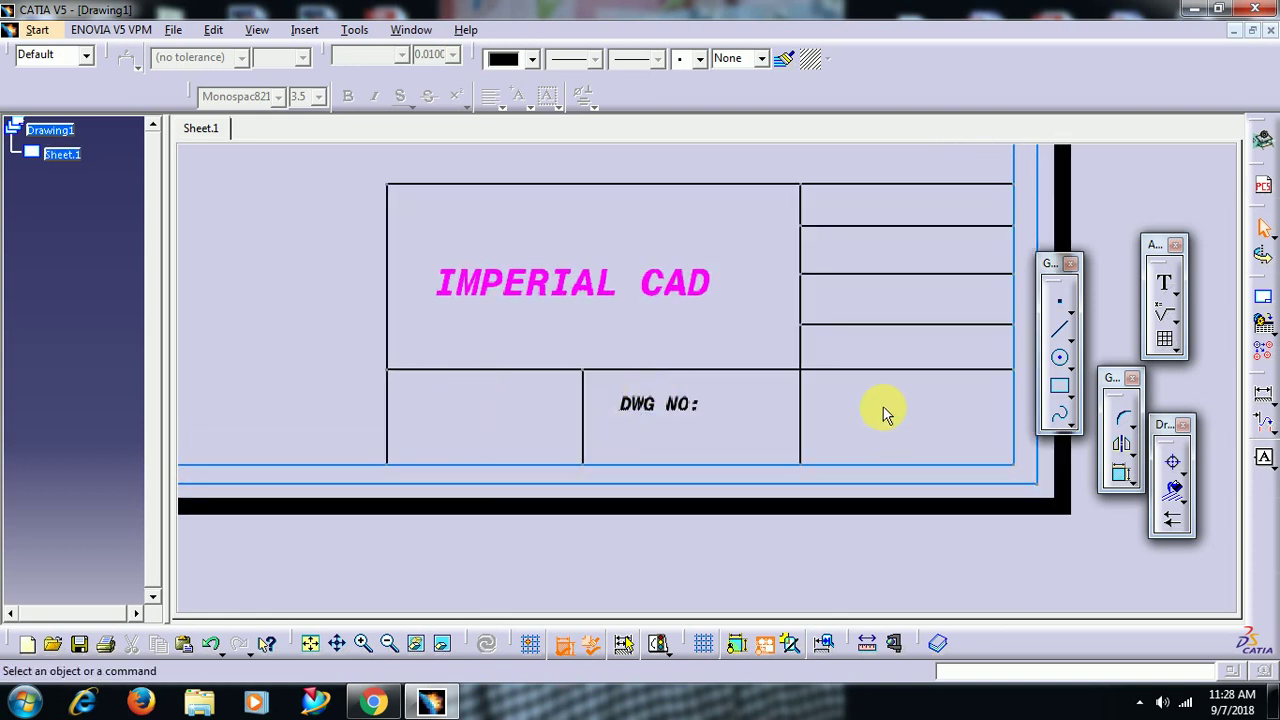
mouse_move(866, 254)
middle_down()
mouse_move(794, 286)
mouse_move(811, 351)
mouse_move(640, 360)
mouse_move(612, 373)
mouse_move(583, 460)
mouse_move(571, 437)
mouse_move(575, 449)
middle_up()
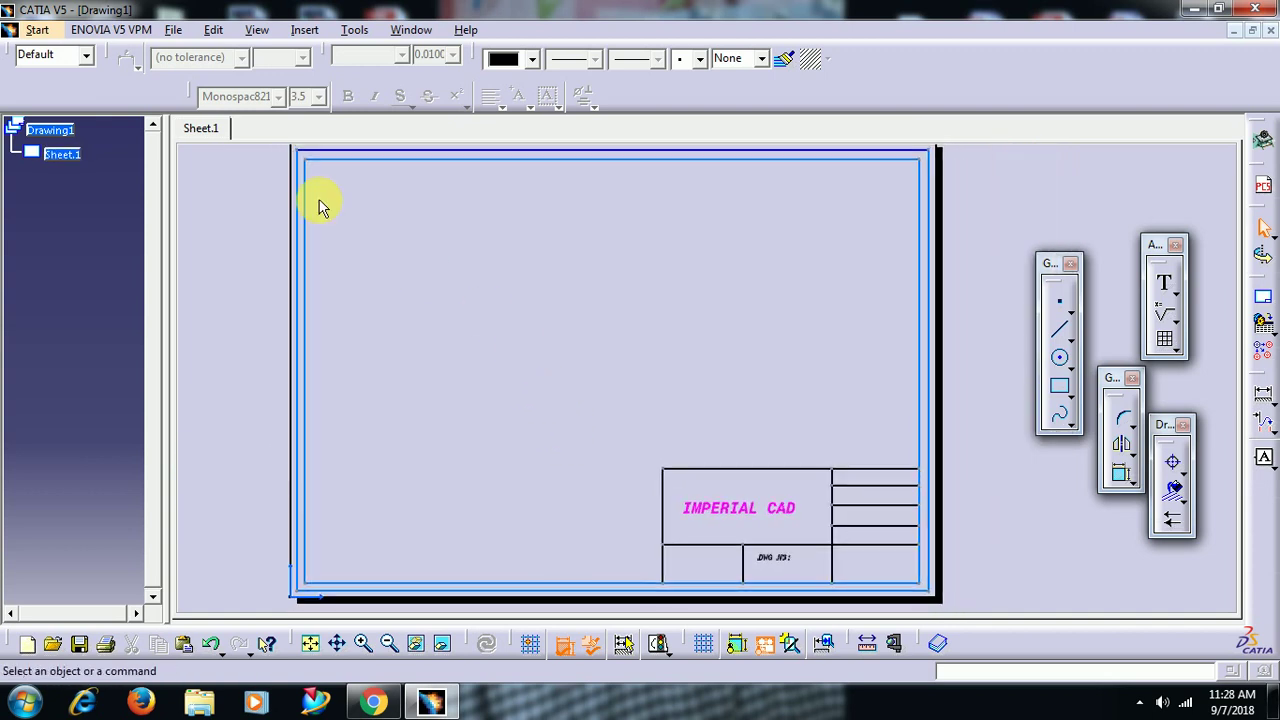
click(172, 32)
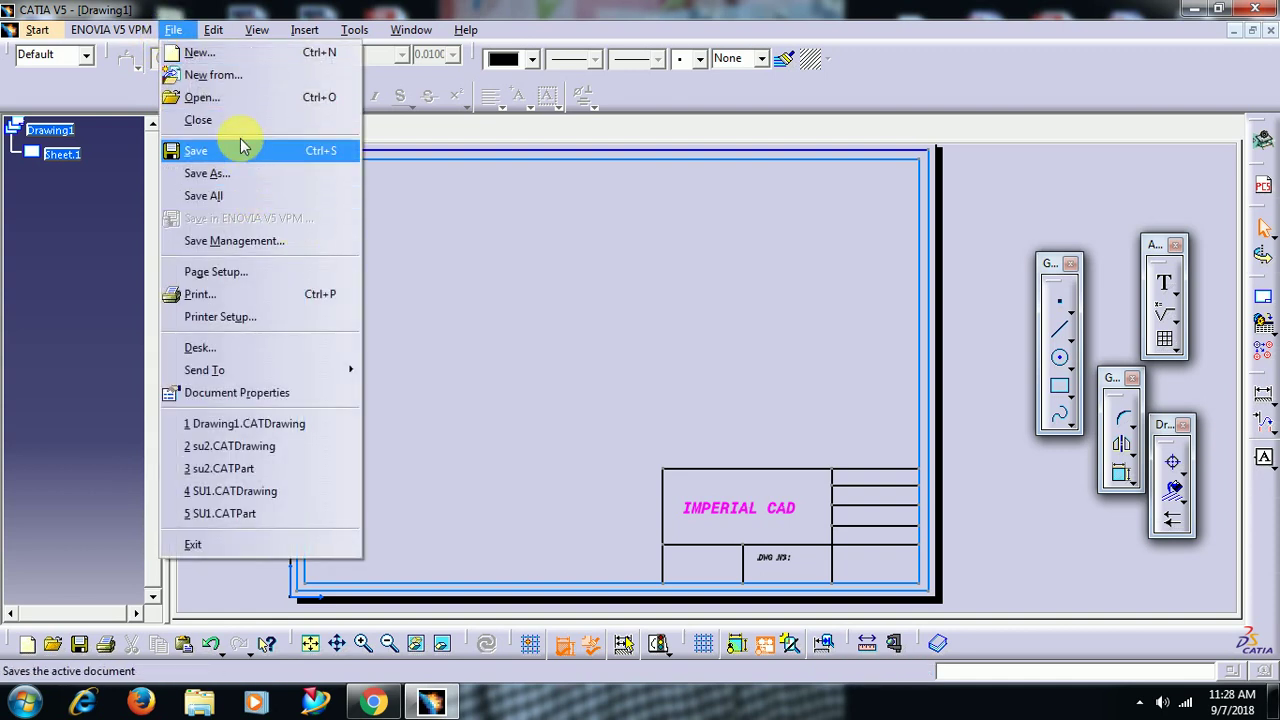
mouse_move(205, 32)
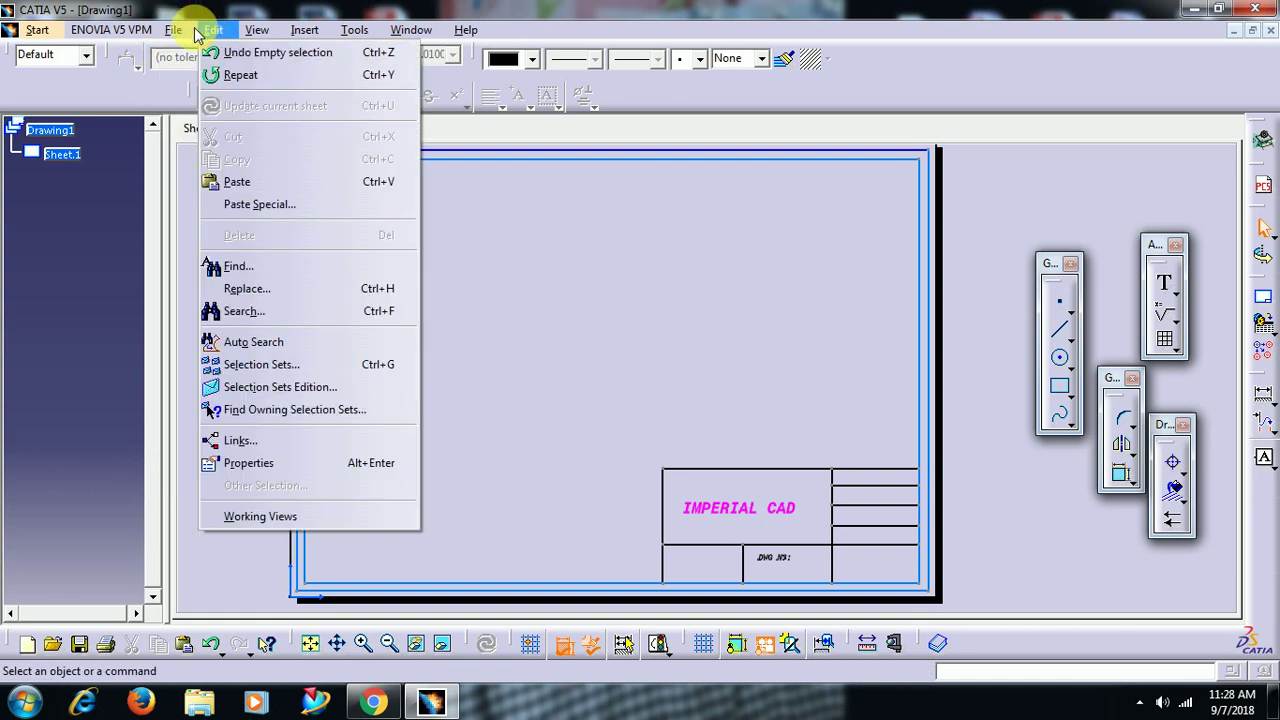
click(280, 514)
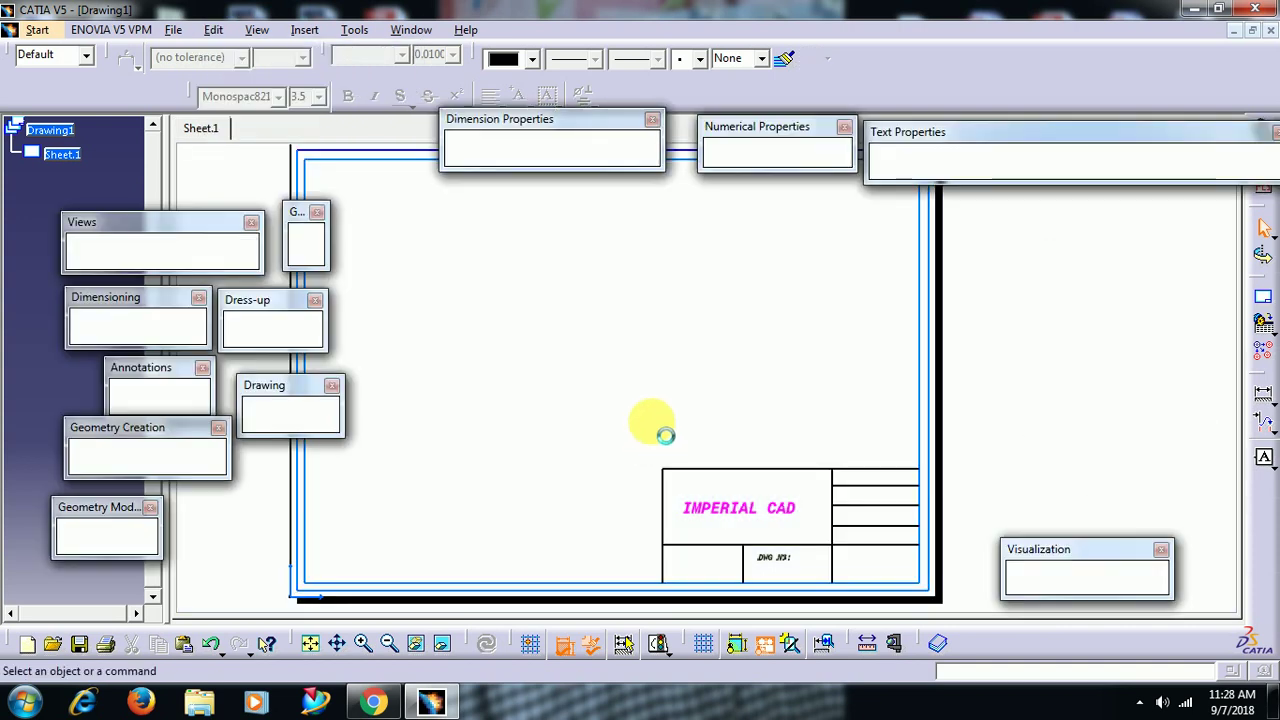
middle_drag(672, 423, 706, 431)
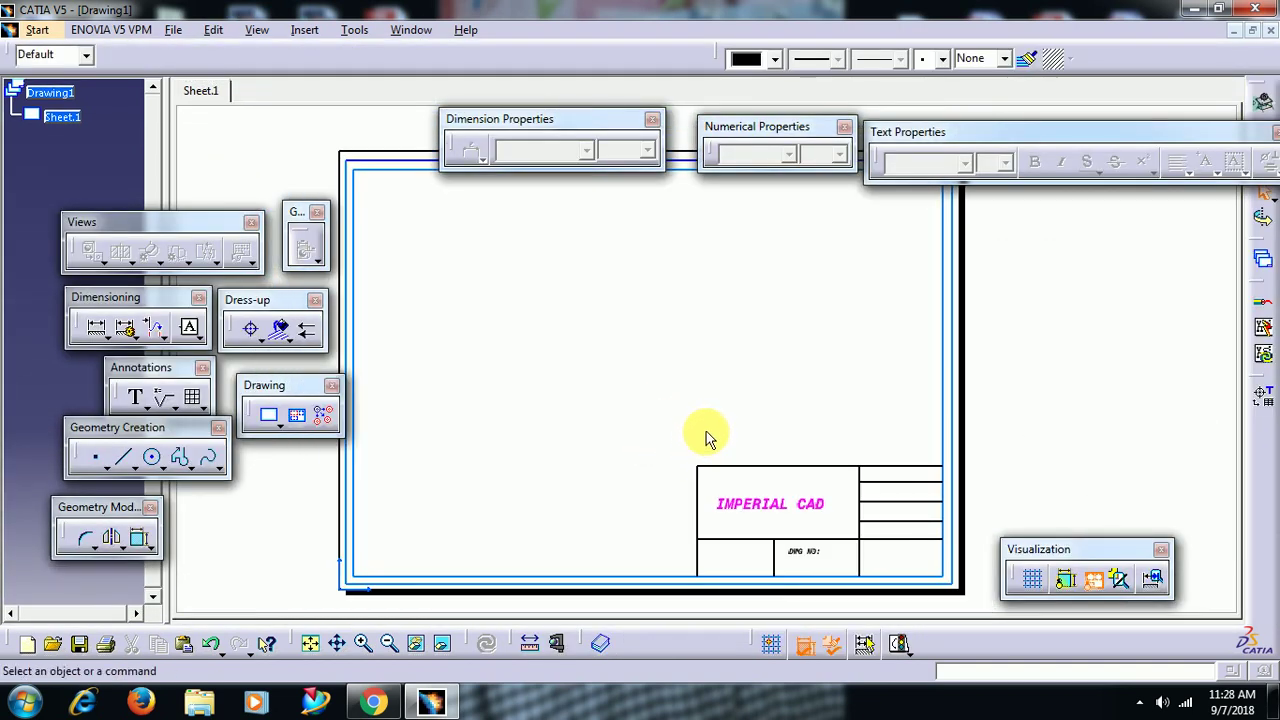
middle_drag(643, 400, 646, 394)
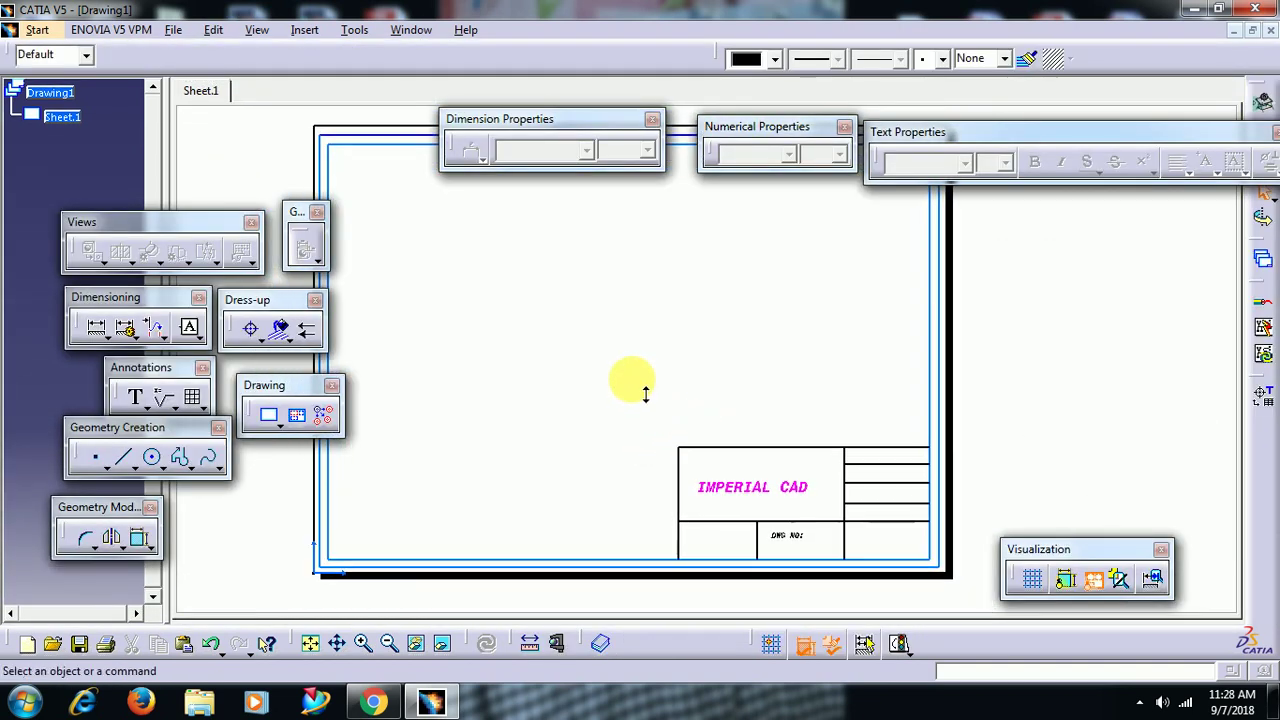
- Save the drawing as a CATDrawing named TEMPLATE in folder 01 and close it
click(172, 33)
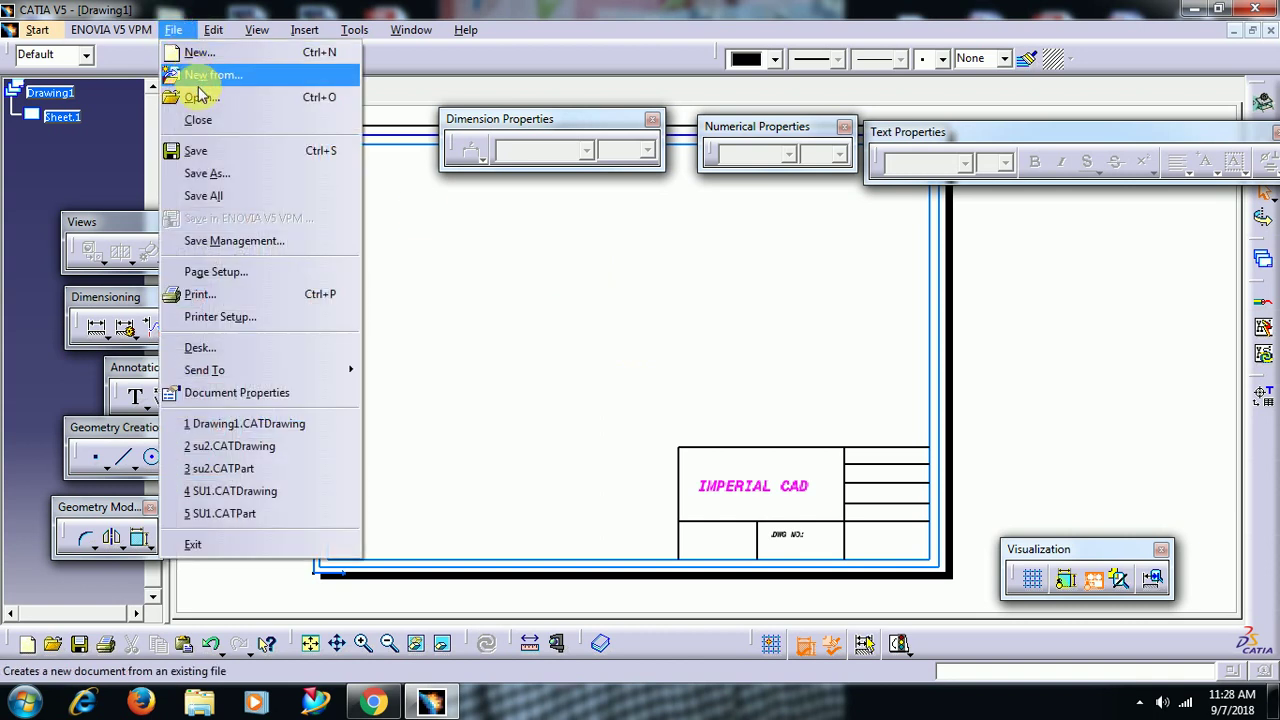
click(212, 158)
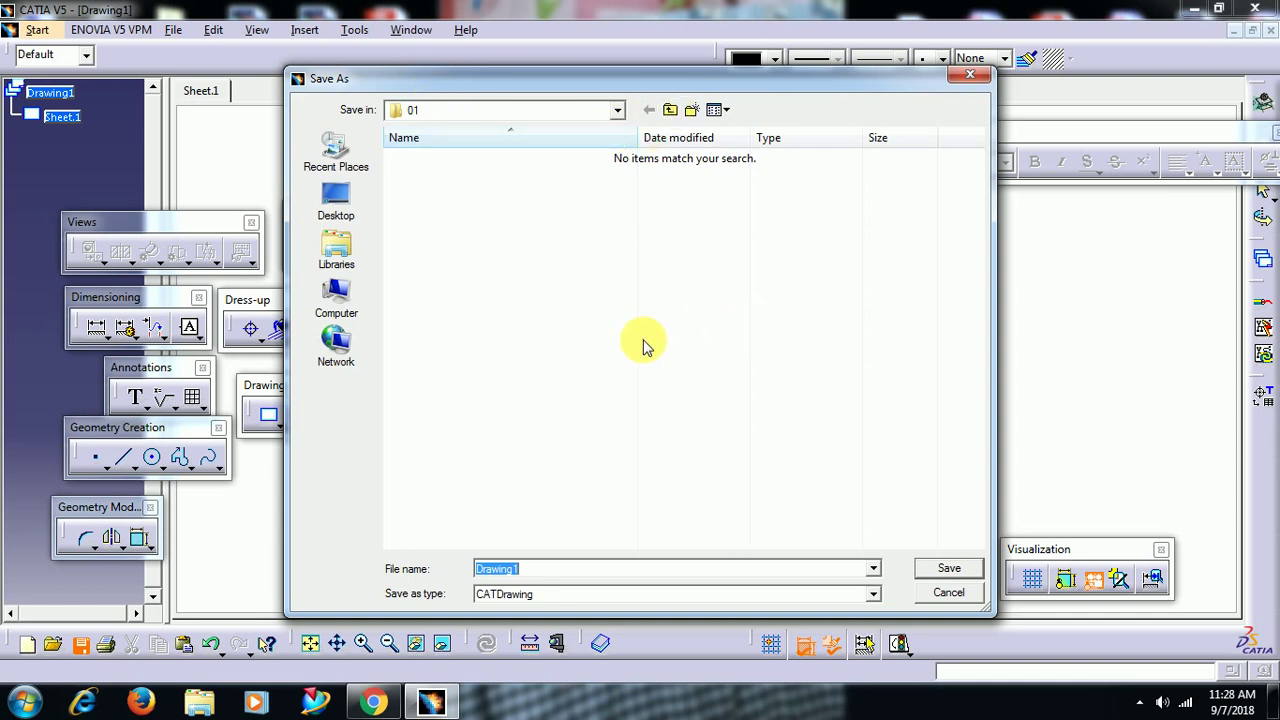
click(563, 573)
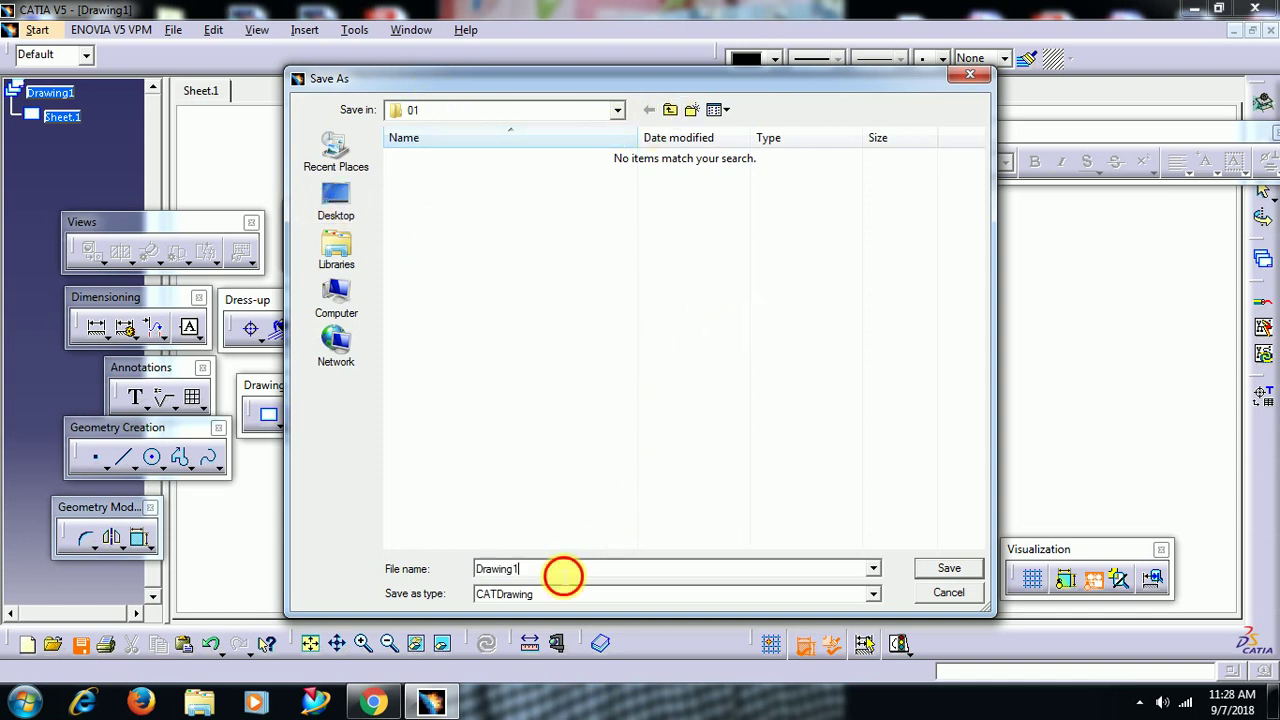
drag(563, 575, 400, 586)
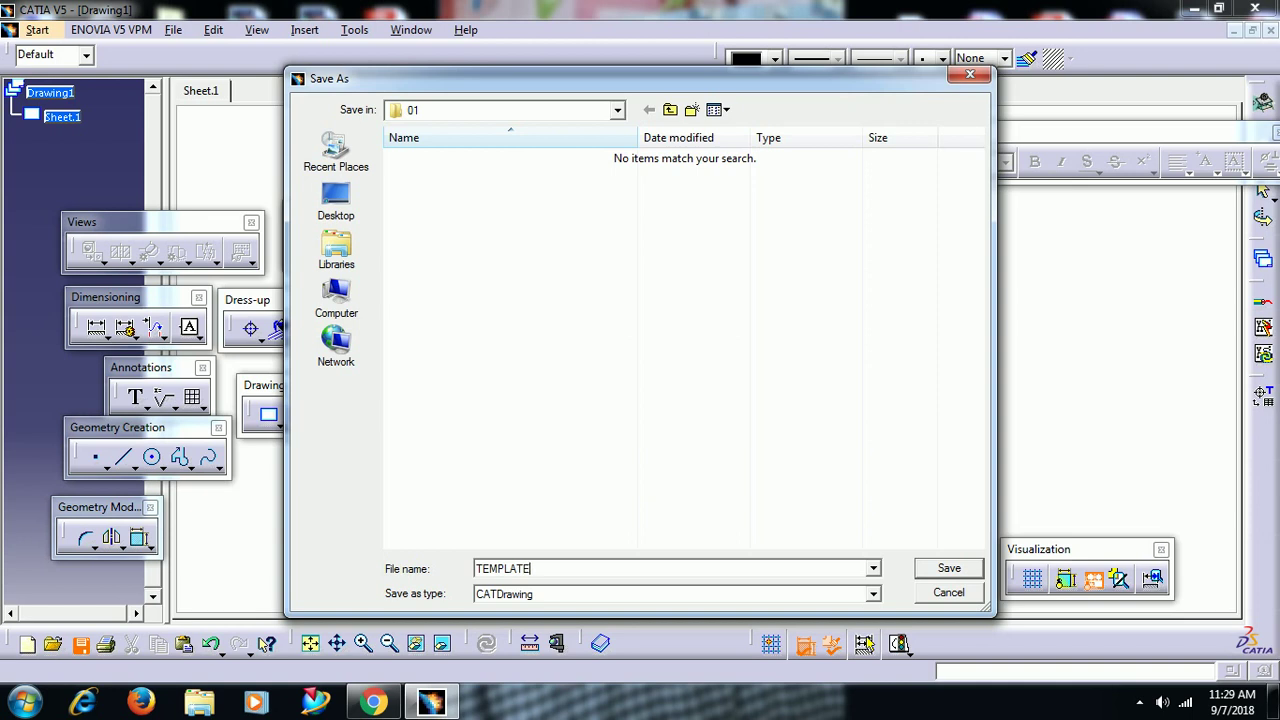
click(952, 569)
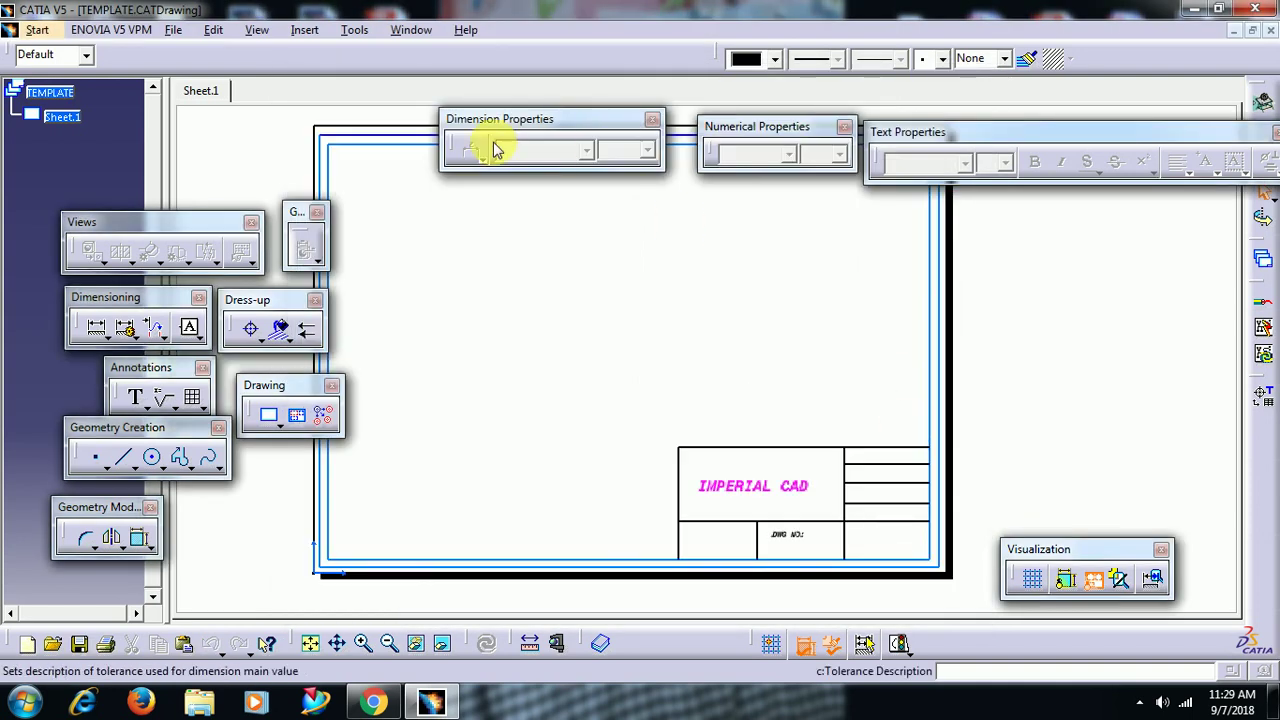
click(172, 30)
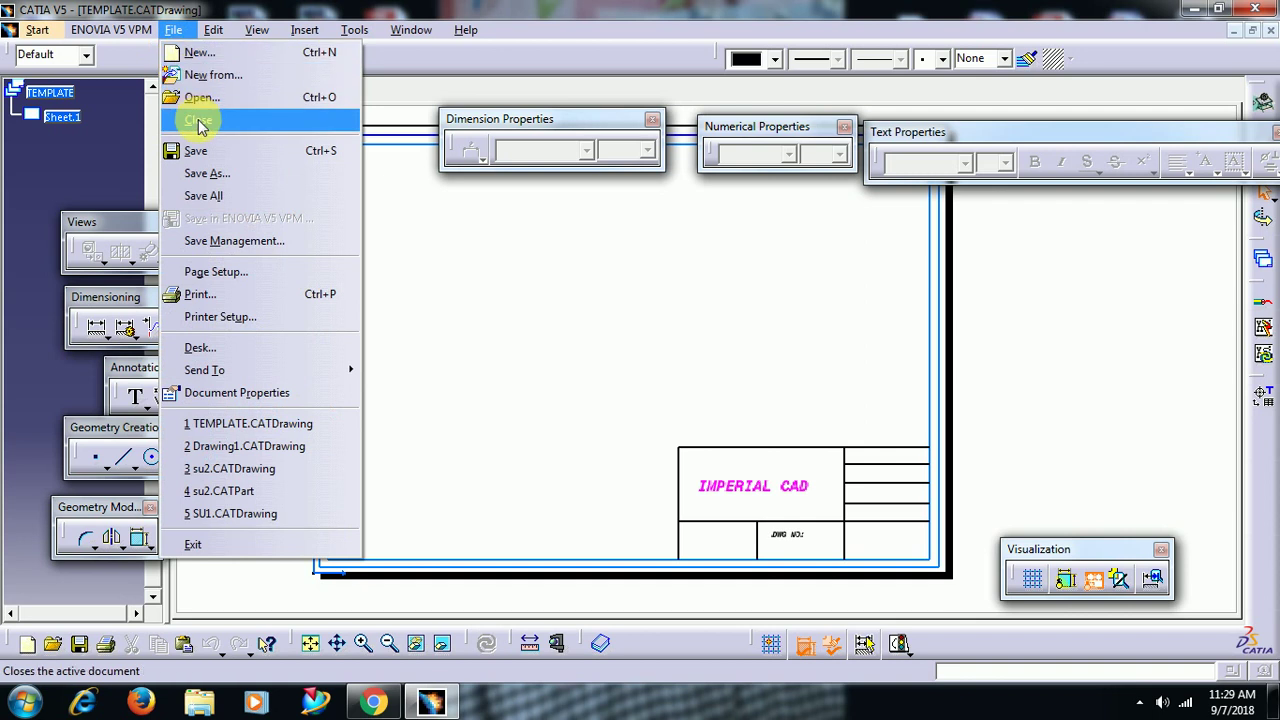
click(199, 124)
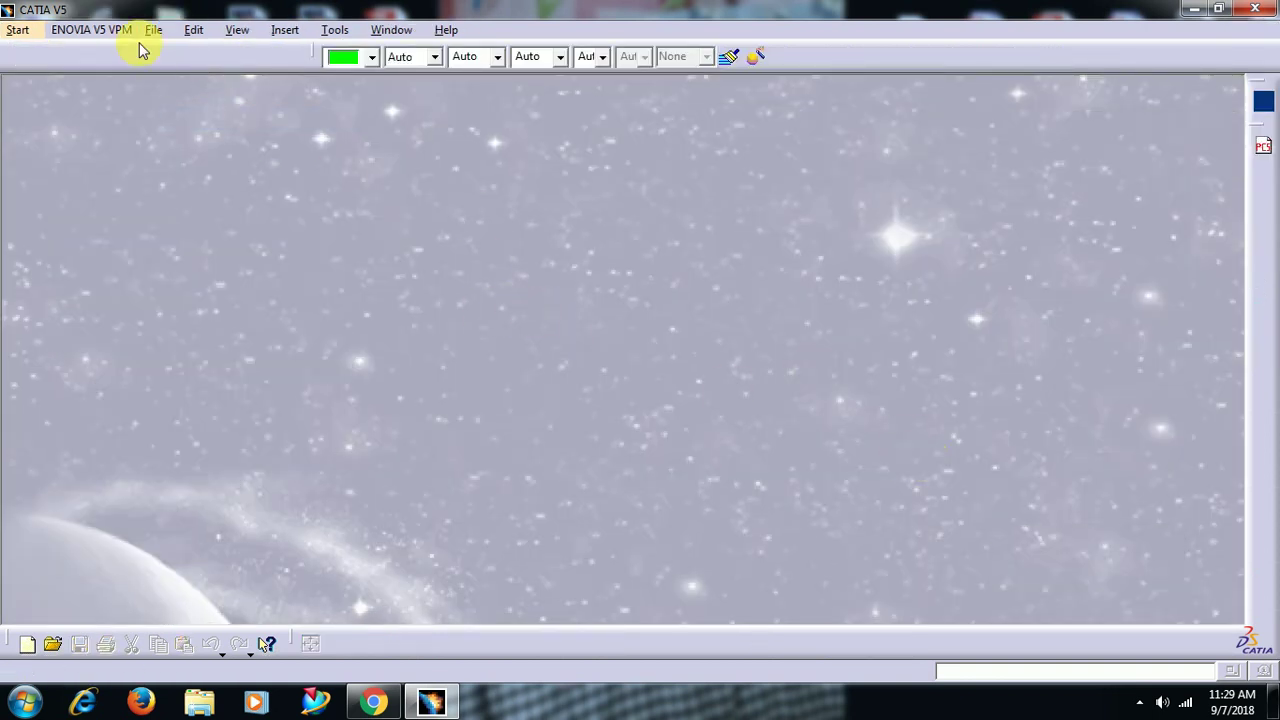
- Create a new Drawing document with the ISO standard and the A2 ISO sheet style in landscape
click(152, 30)
click(165, 50)
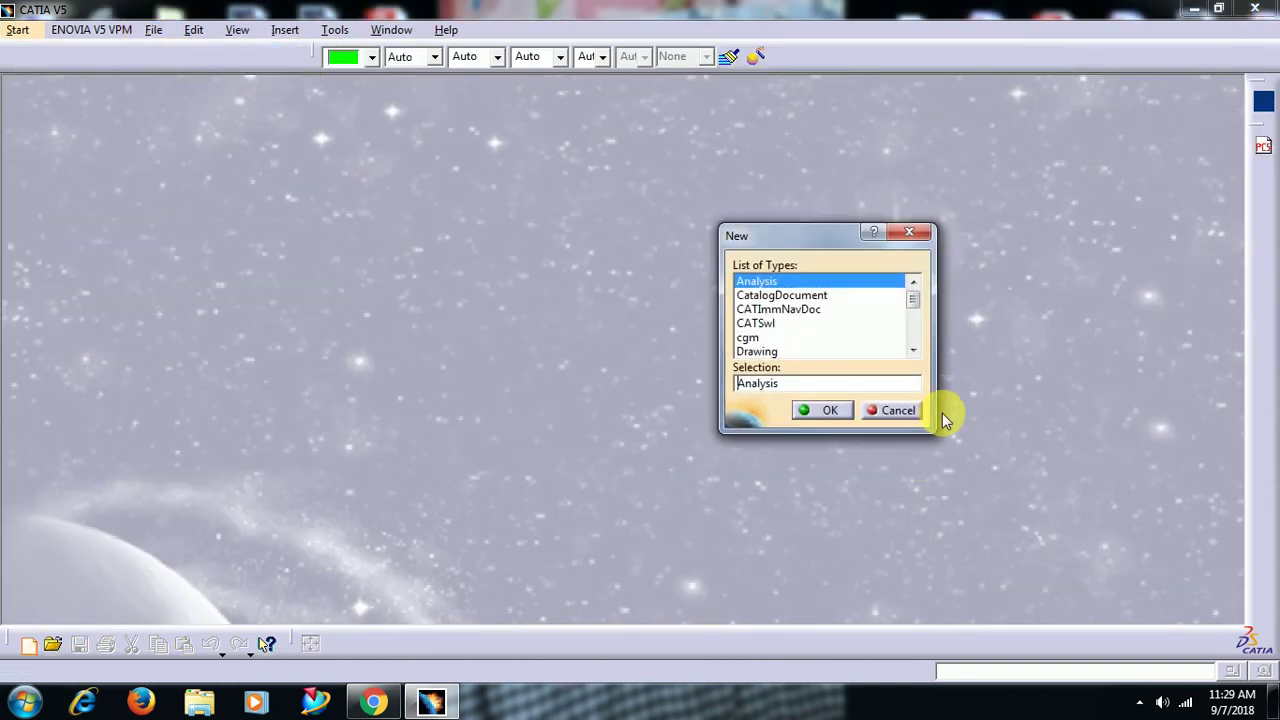
click(826, 352)
click(822, 410)
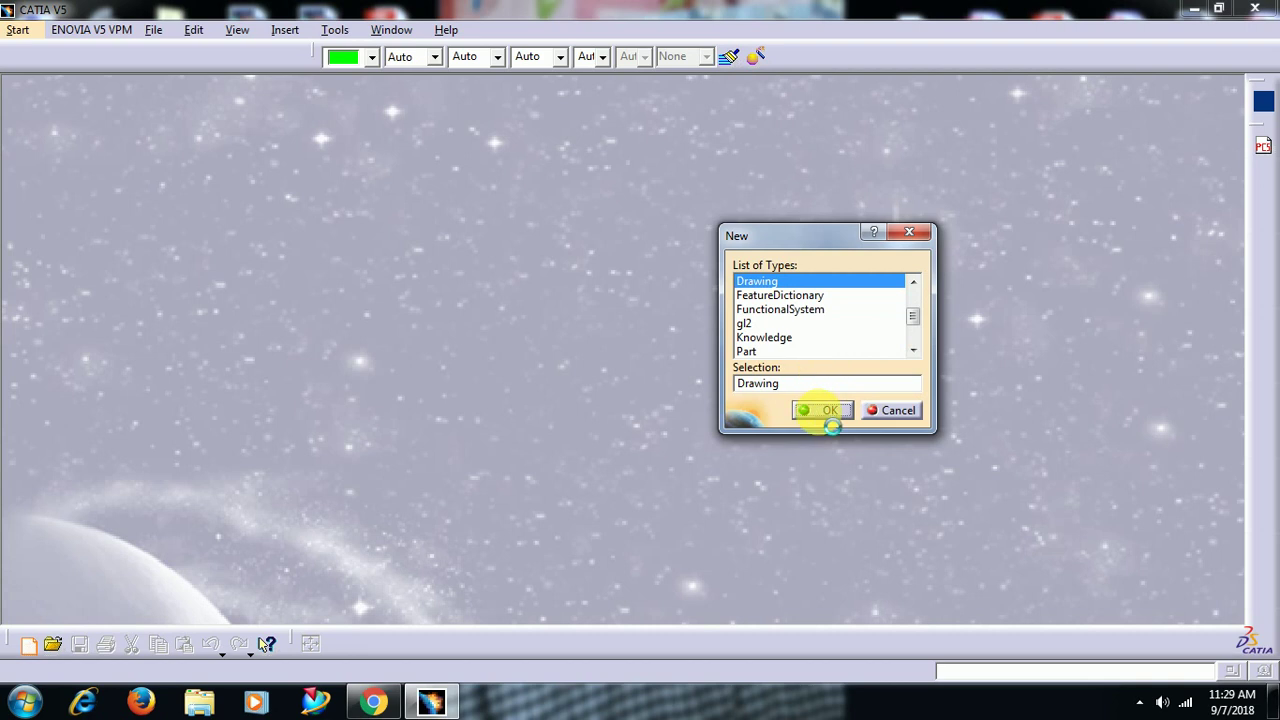
click(1058, 451)
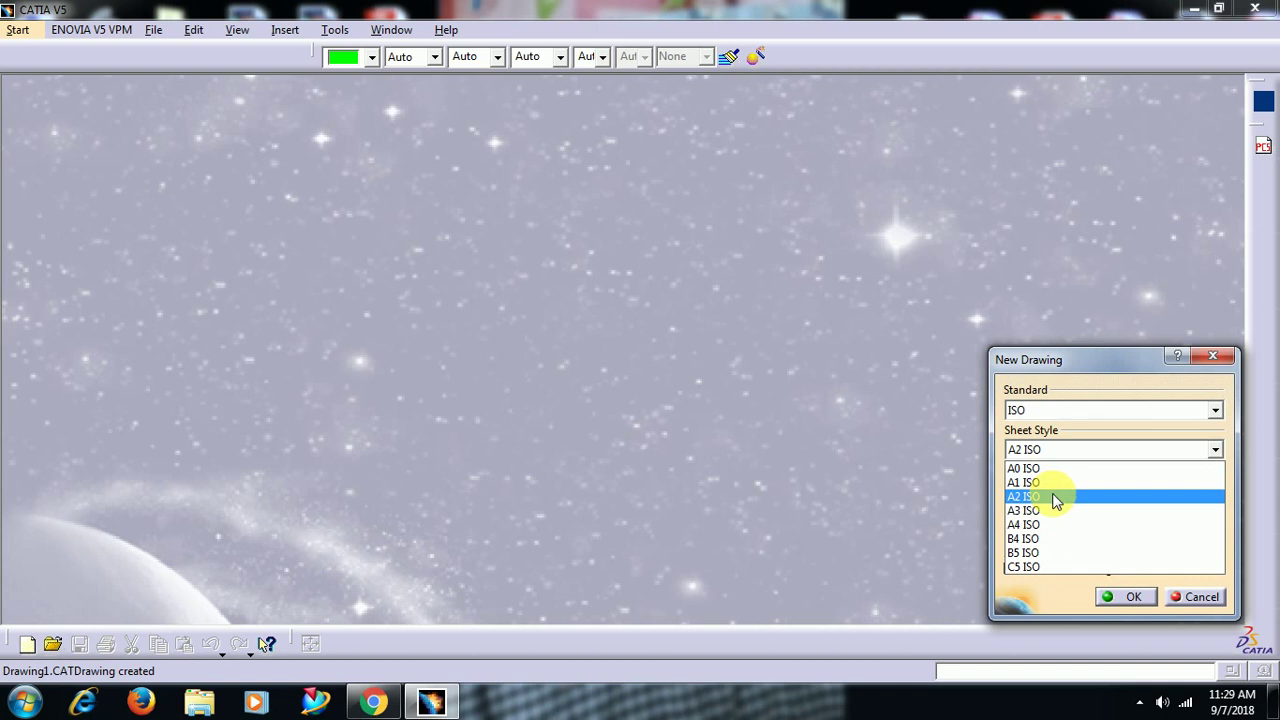
click(1055, 497)
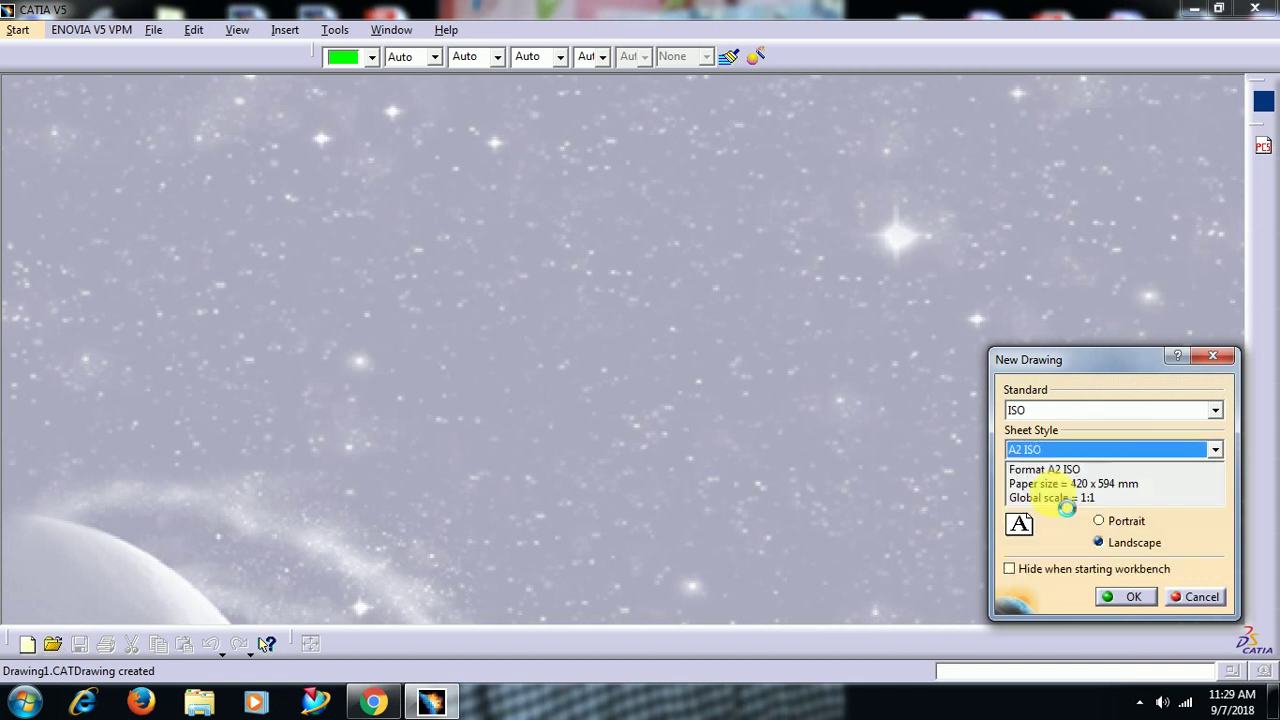
click(1134, 597)
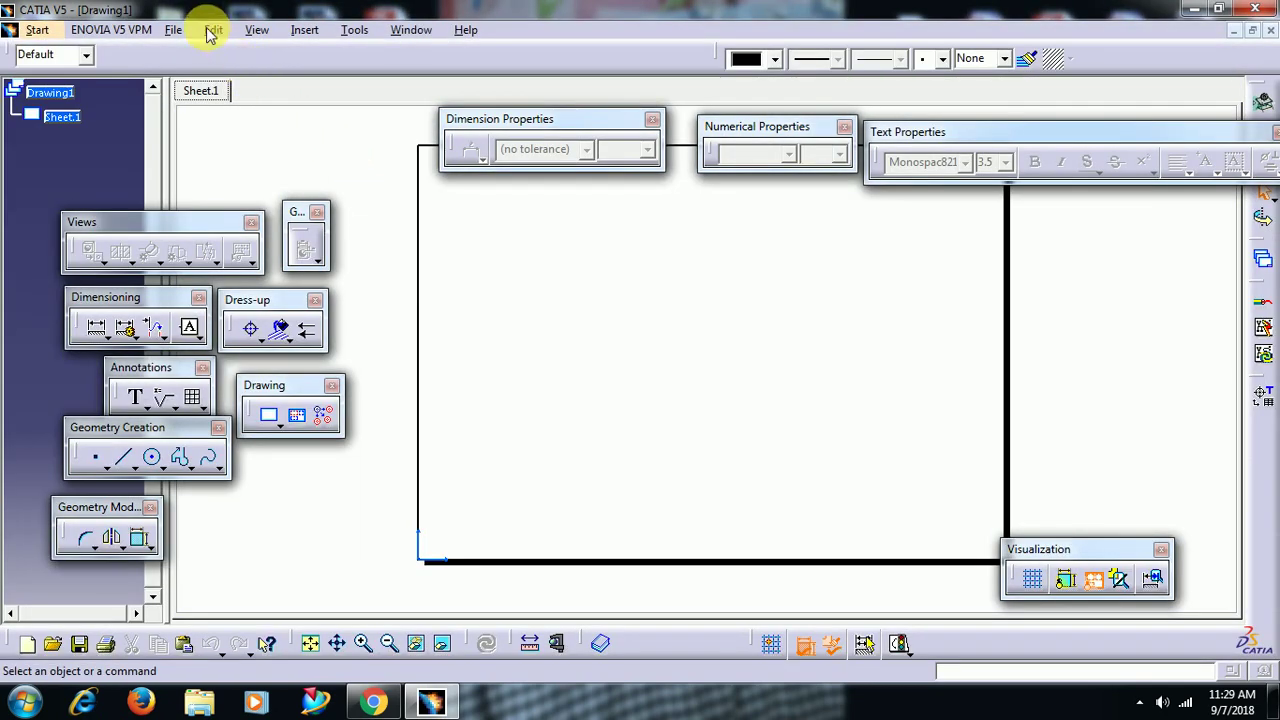
- Insert the background view of TEMPLATE.CATDrawing from folder 01 into the current sheet through Page Setup
click(175, 29)
click(240, 272)
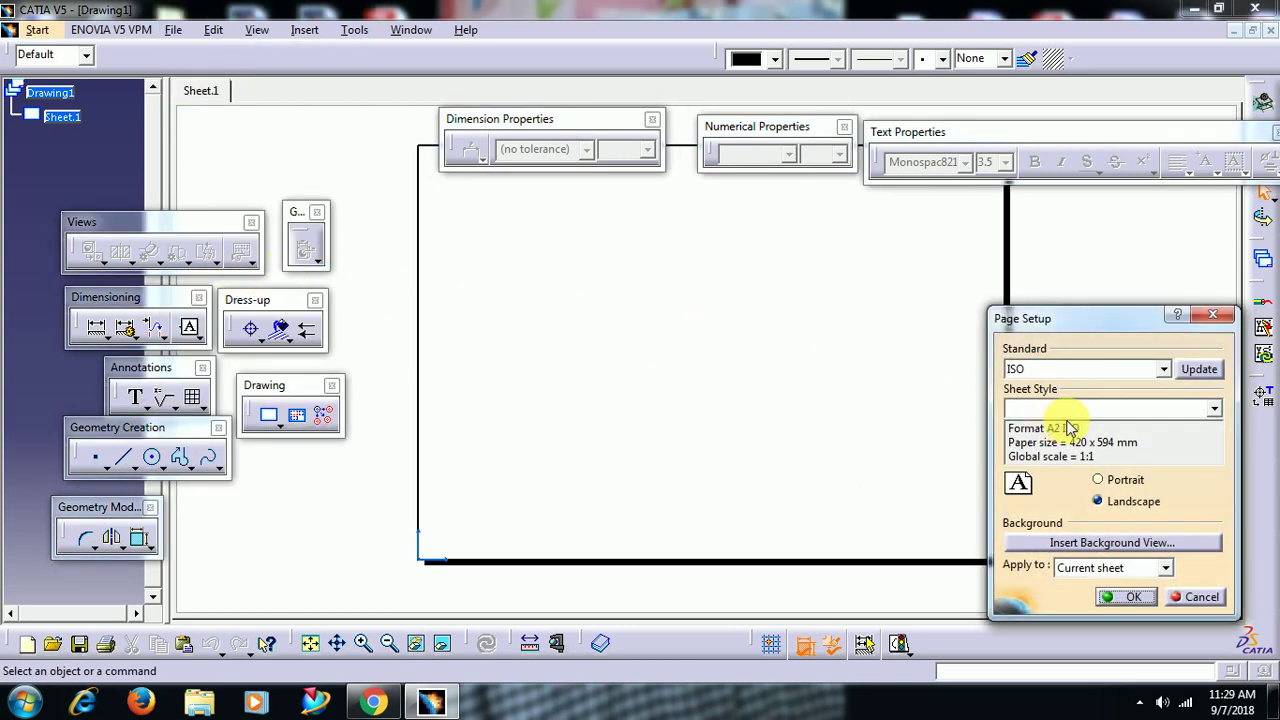
click(1101, 549)
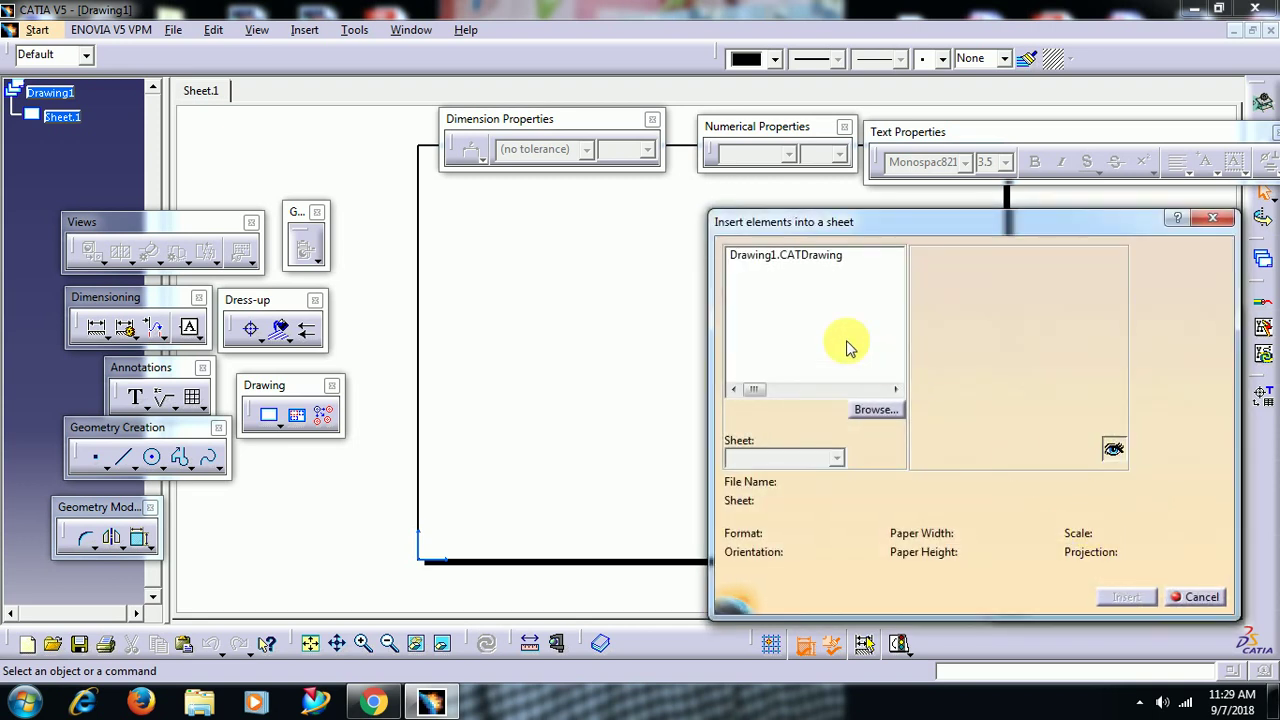
click(868, 412)
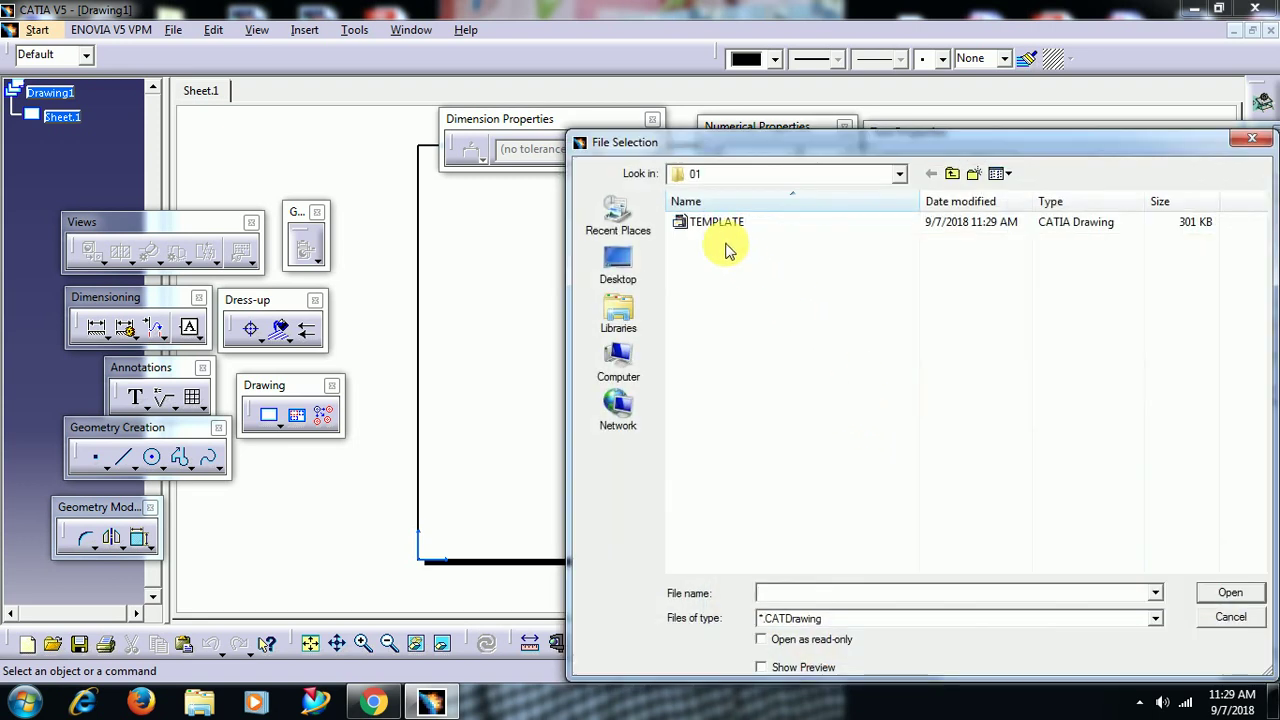
click(755, 223)
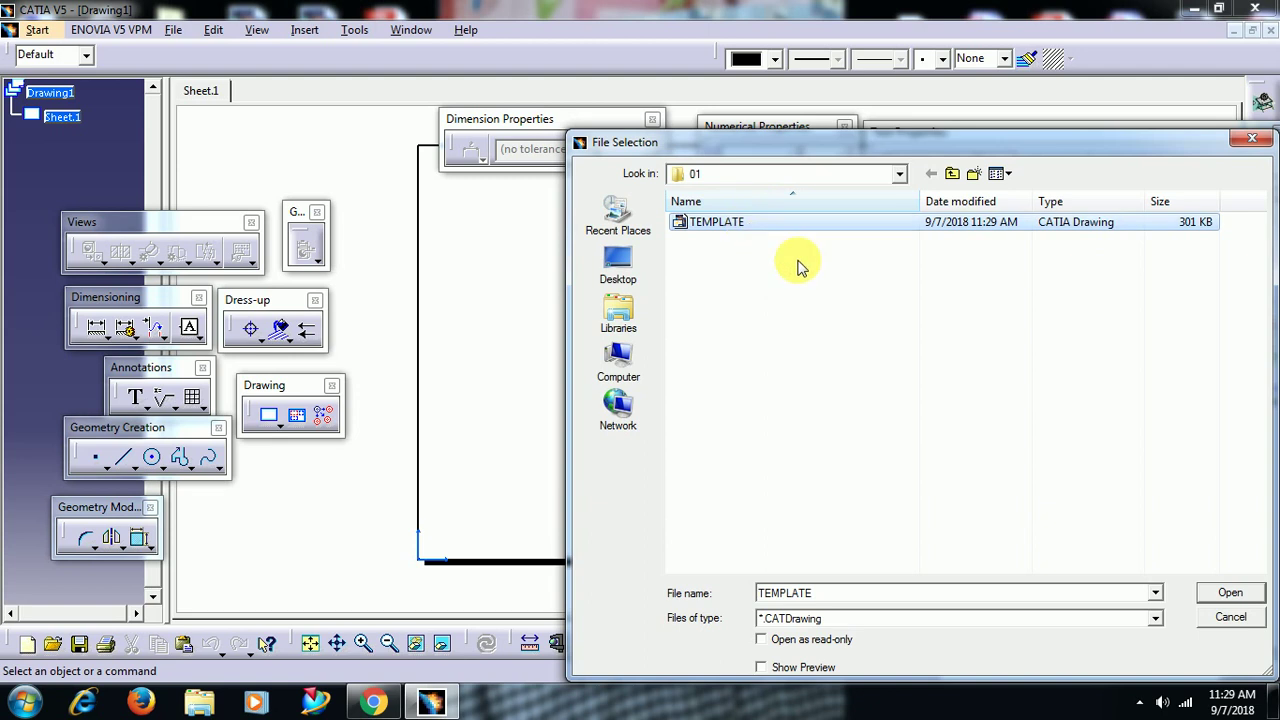
click(1228, 594)
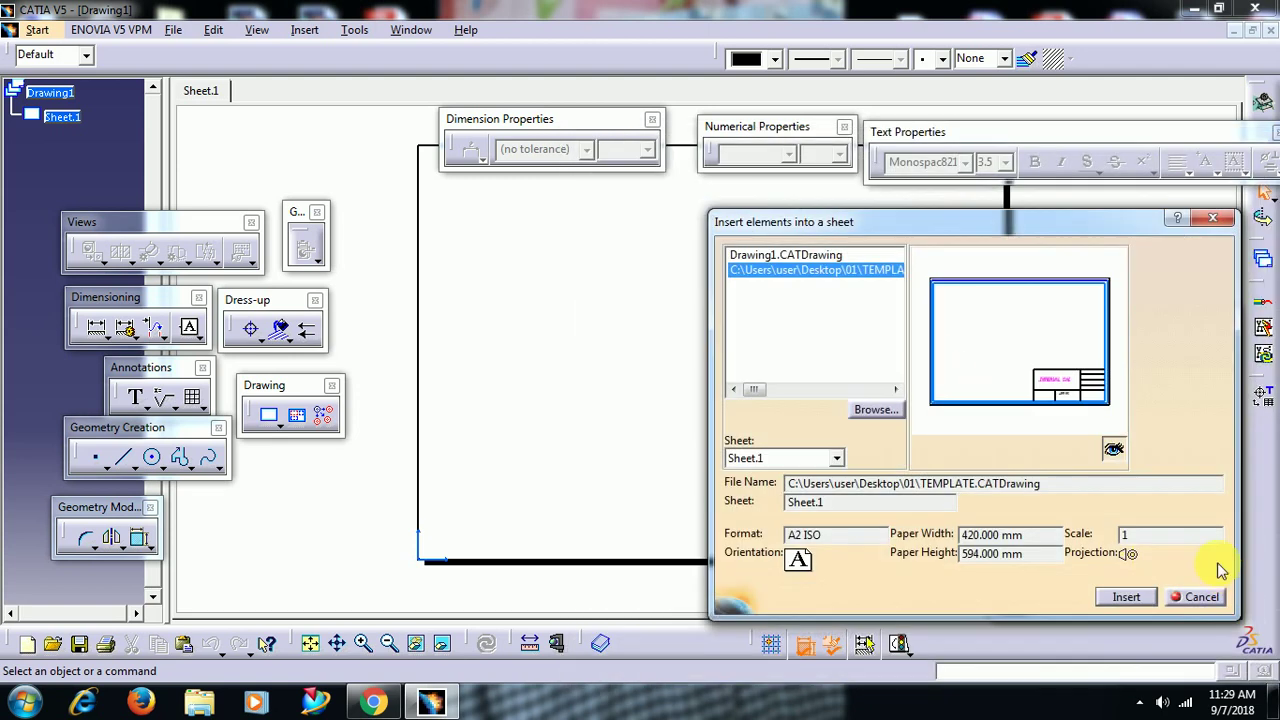
click(1124, 600)
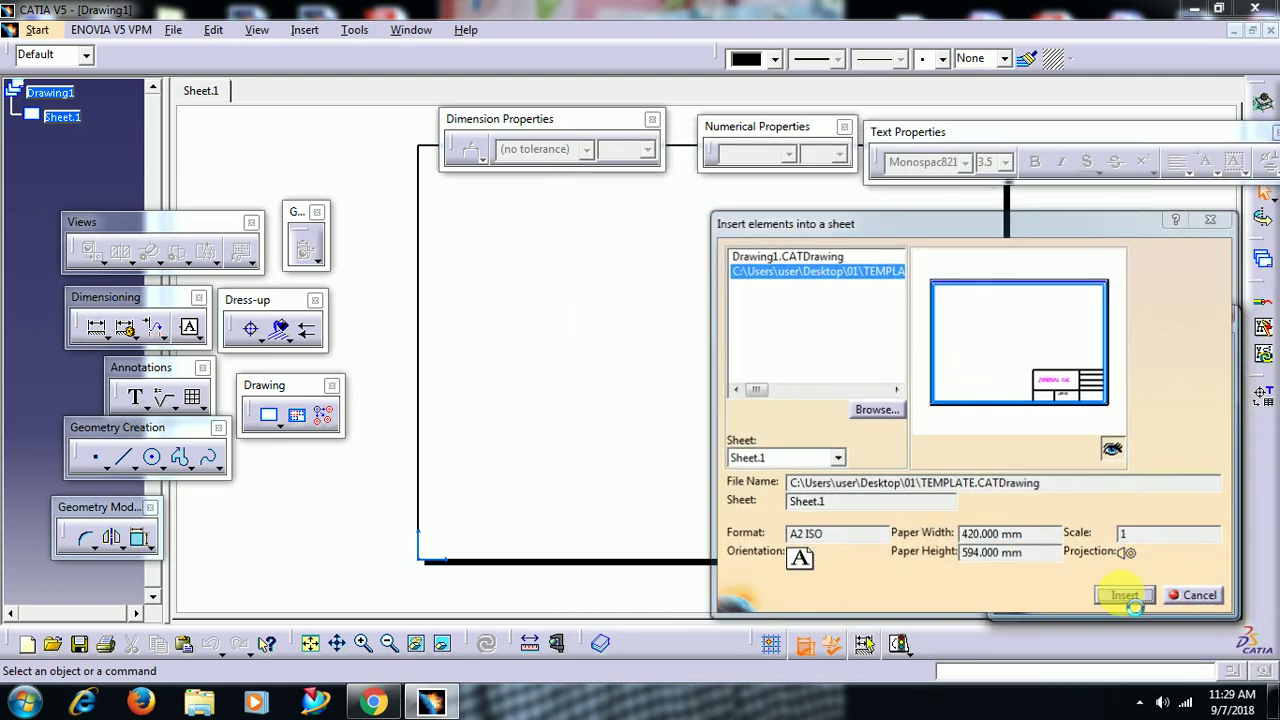
click(1128, 598)
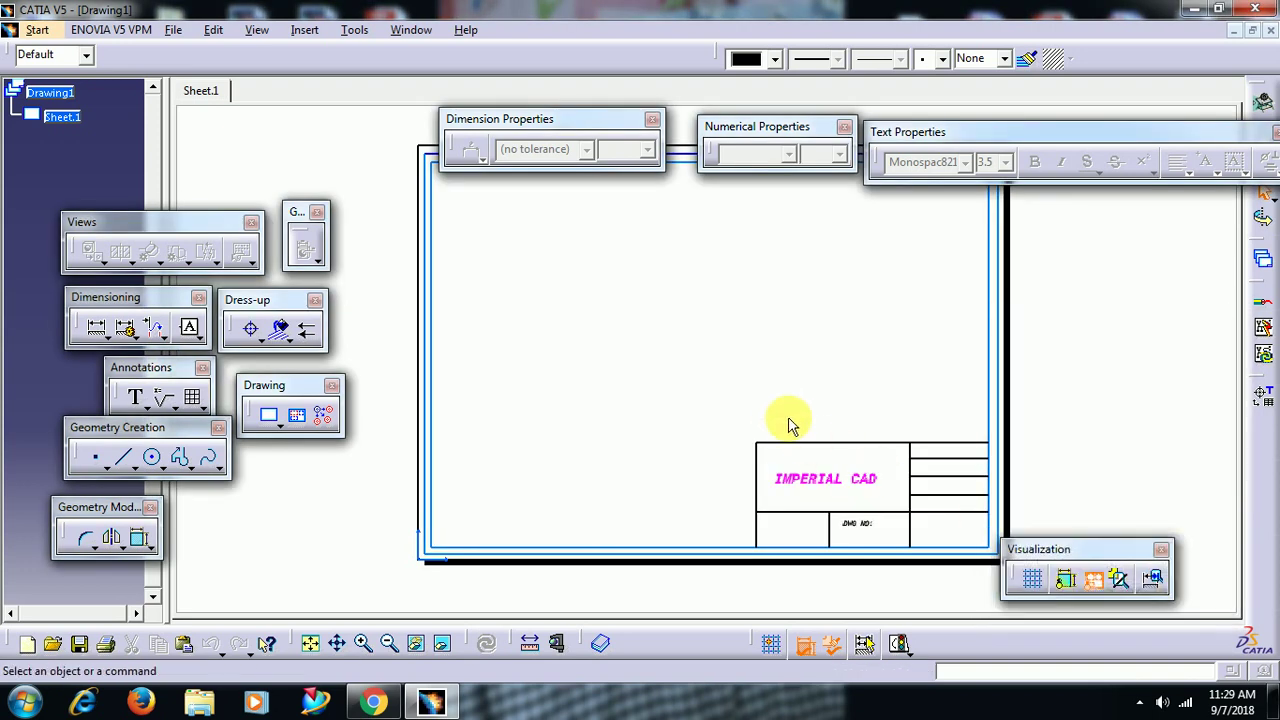
- Move the floating Dimension Properties toolbar off the sheet to clear its upper border
mouse_move(794, 529)
middle_down()
mouse_move(657, 457)
mouse_move(707, 393)
middle_up()
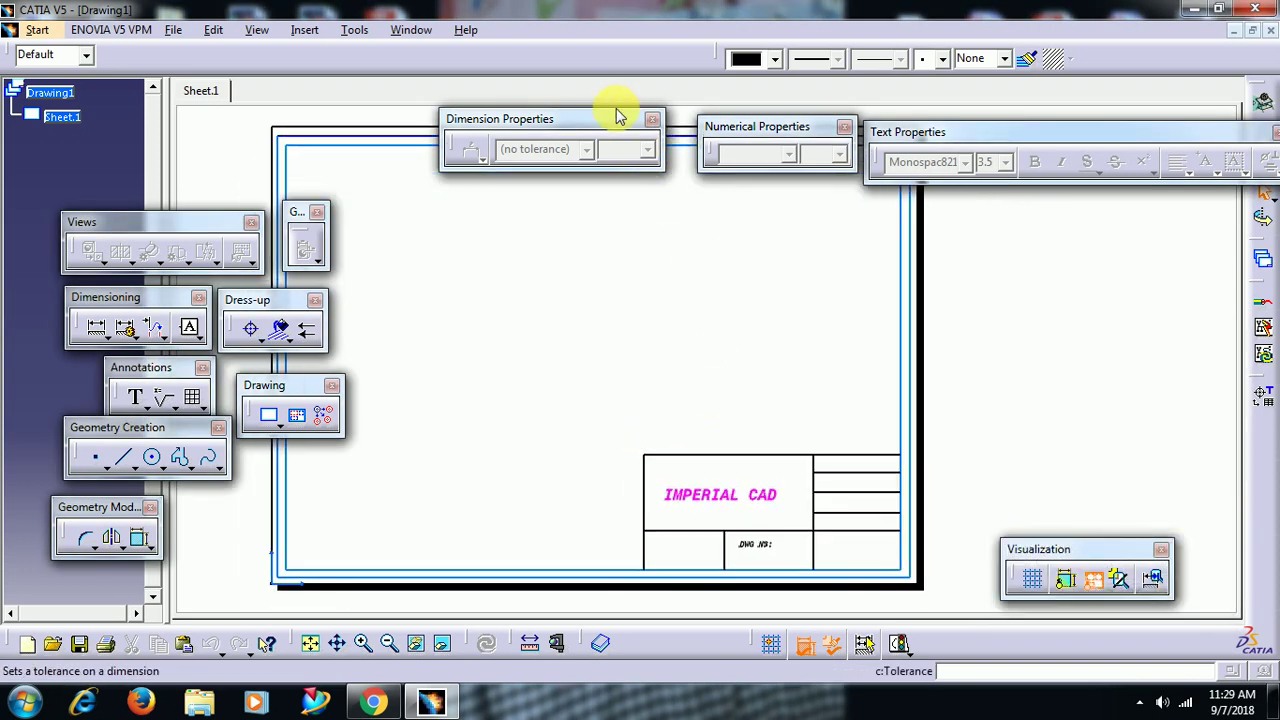
drag(592, 116, 182, 117)
middle_drag(1074, 309, 1100, 329)
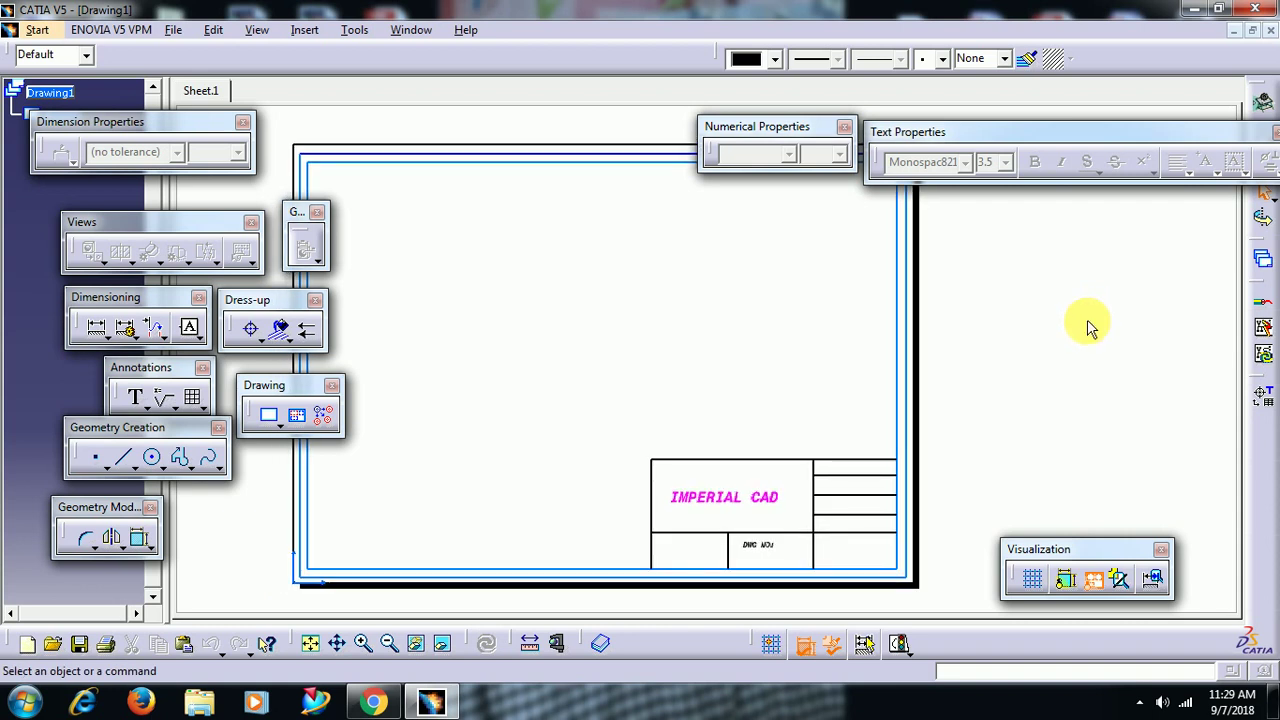